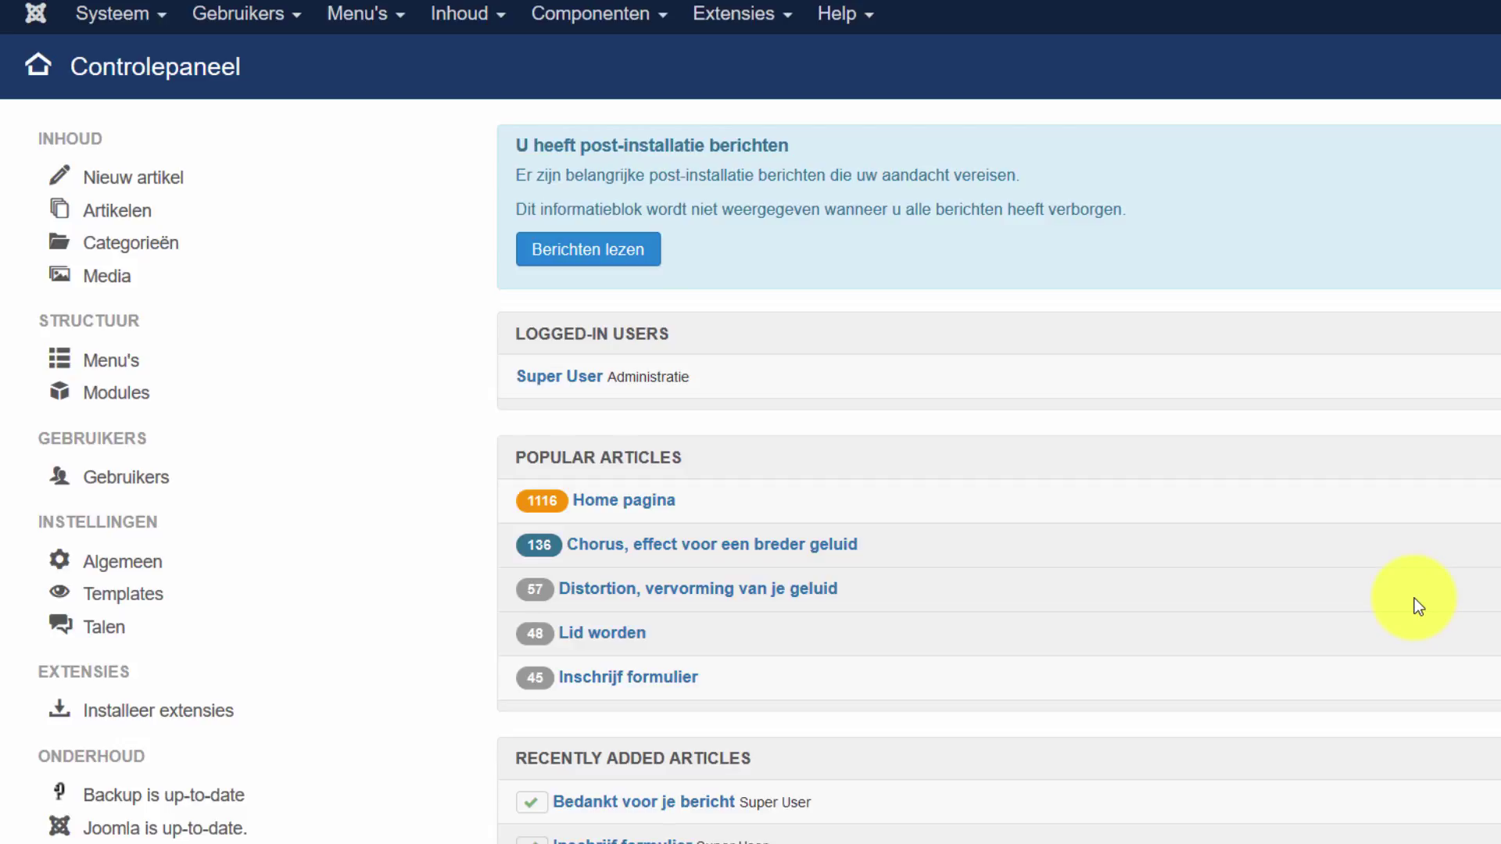
- Open the plugin list and filter it by the word "cache"
left_click(731, 17)
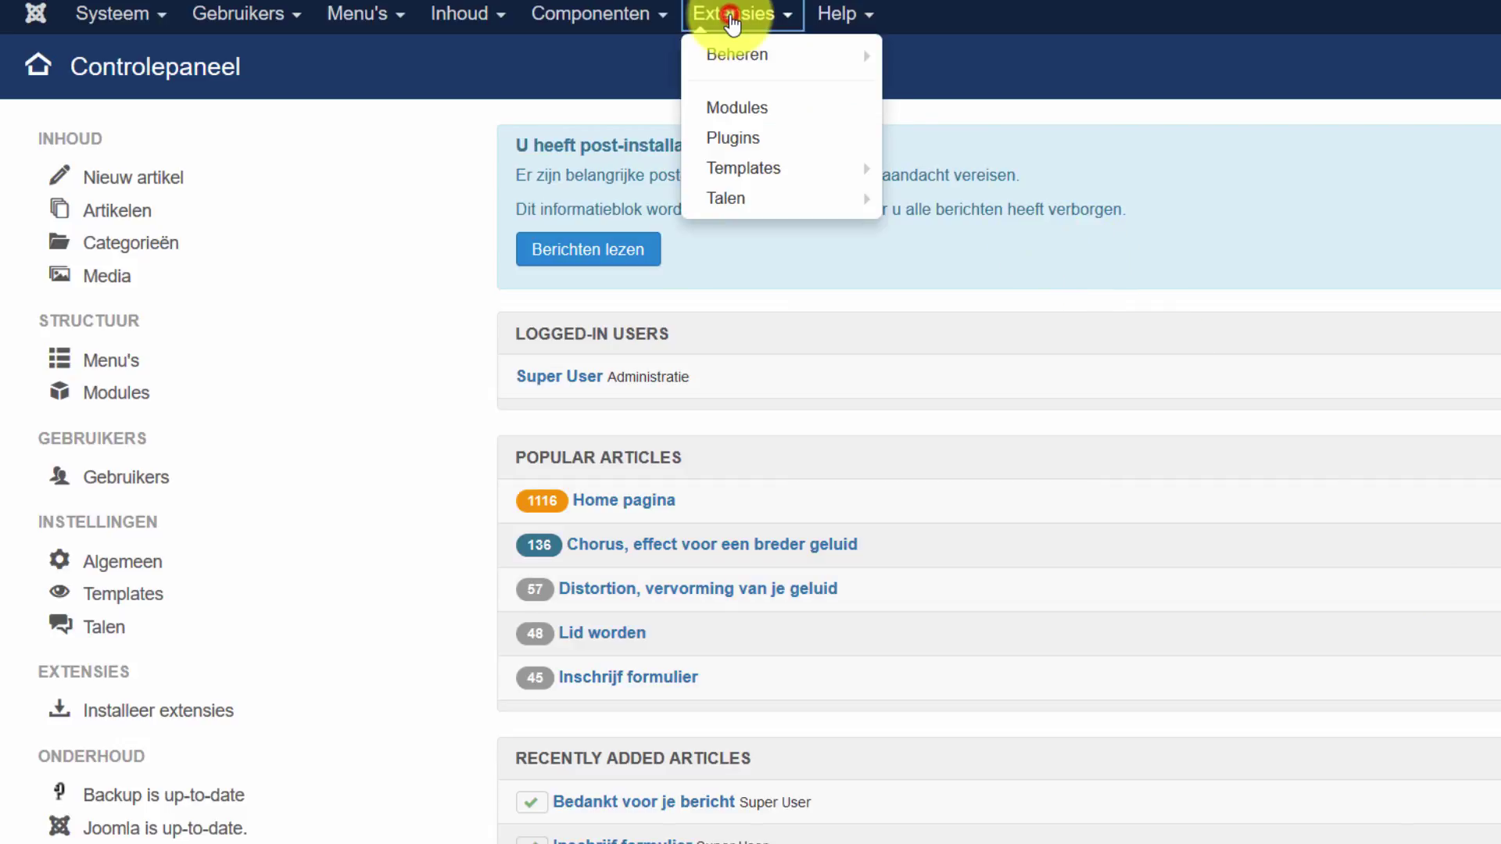
left_click(735, 138)
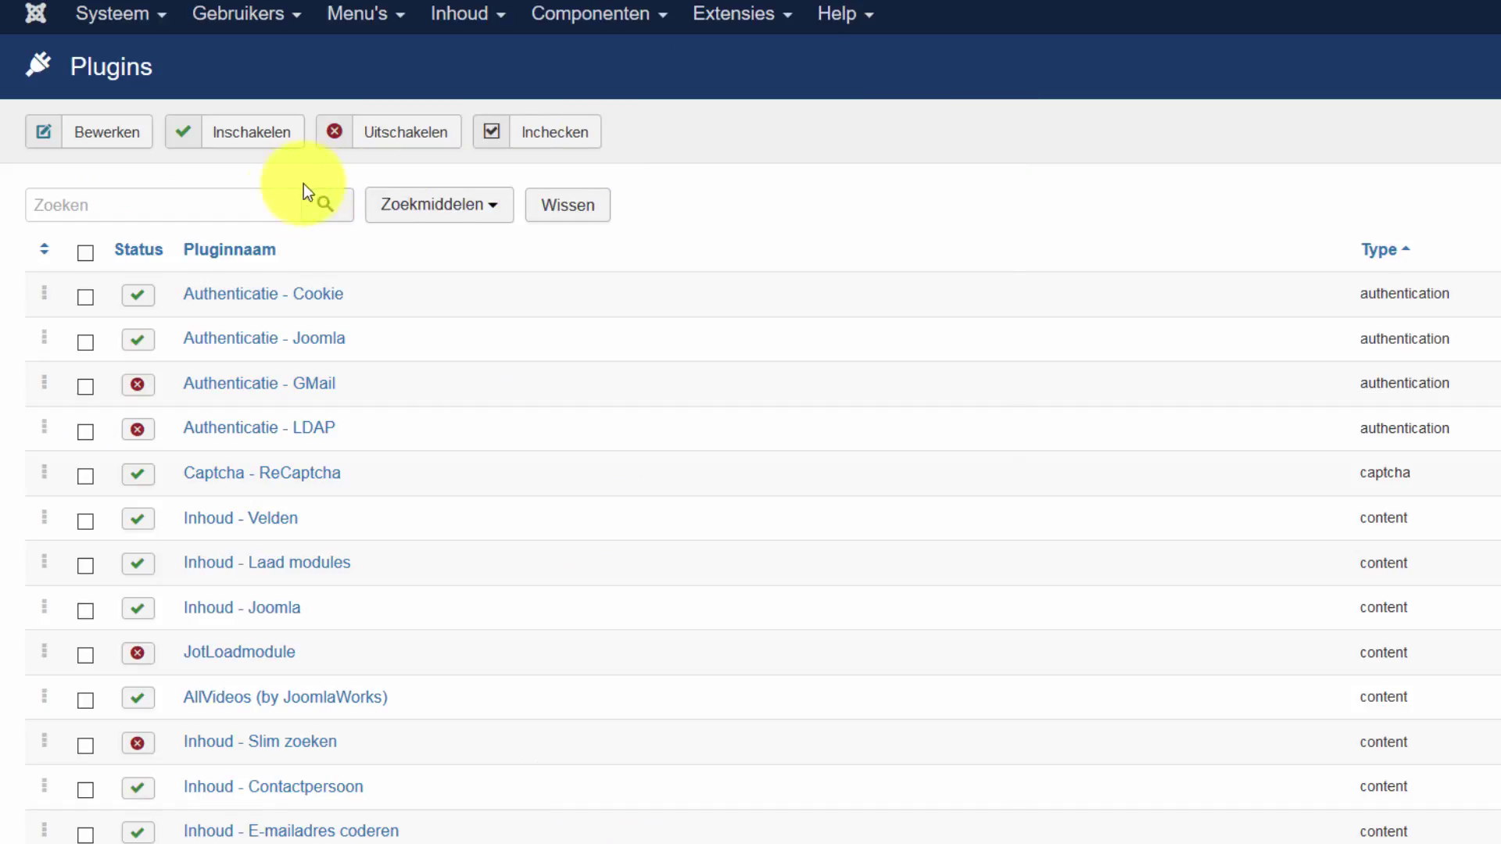
left_click(247, 204)
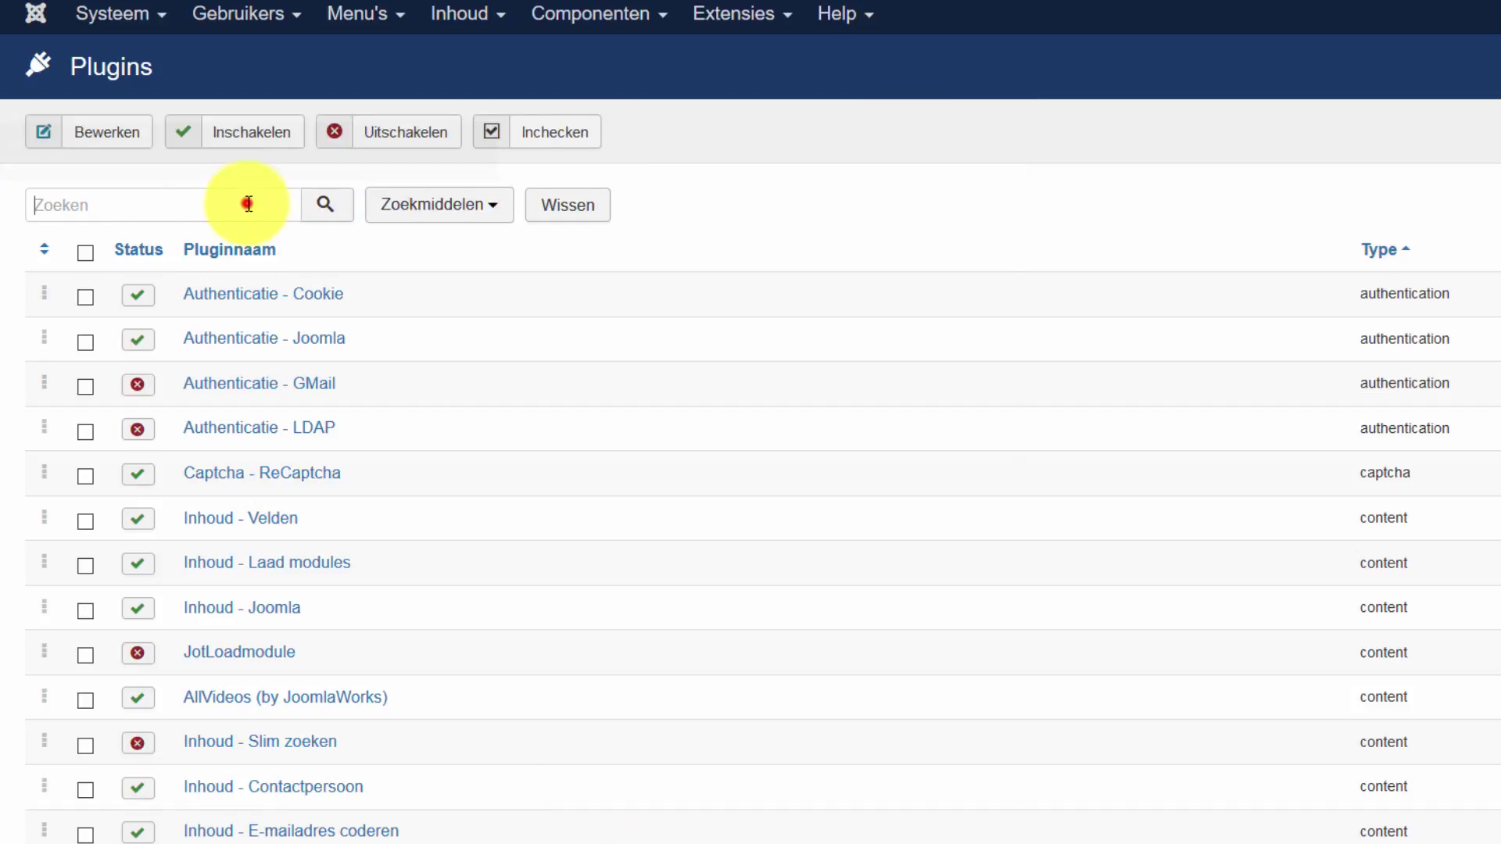
type("cache")
key("Return")
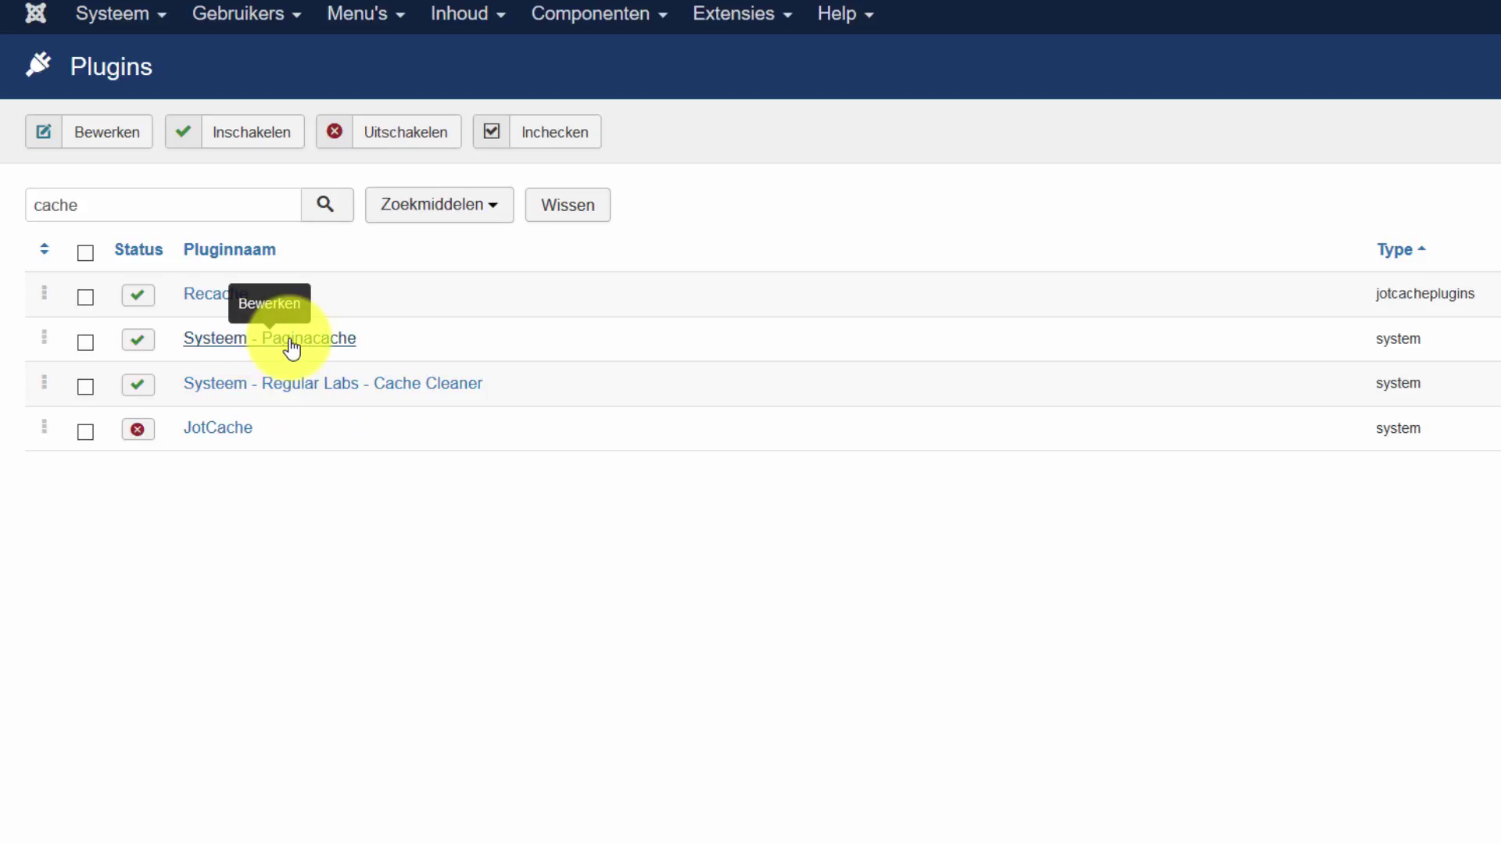
- Disable the Systeem - Paginacache plugin and enable the JotCache plugin
left_click(134, 339)
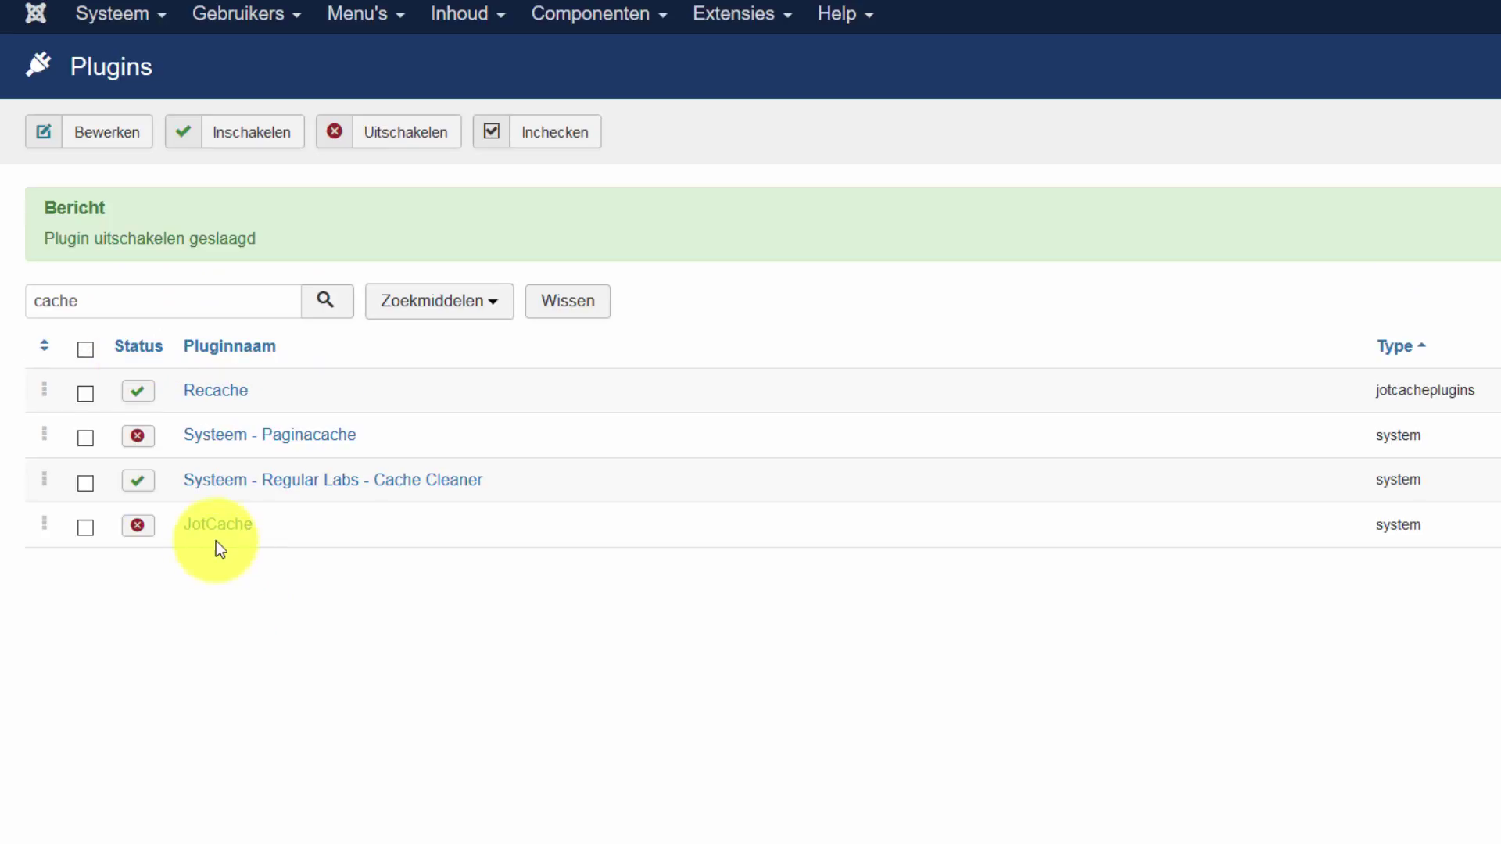
left_click(137, 536)
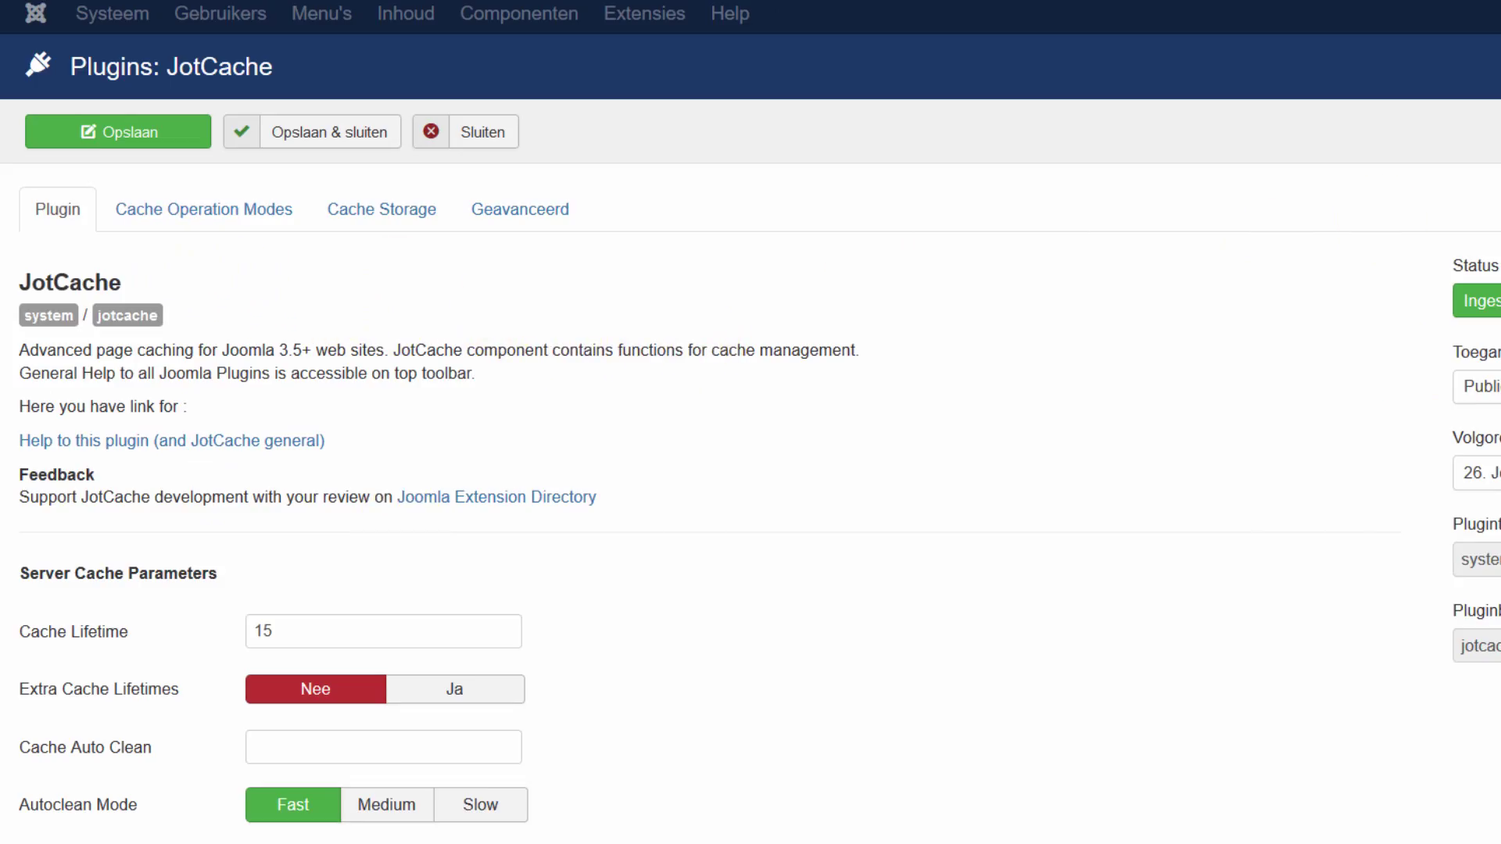
- In the JotCache server cache parameters, set Extra Cache Lifetimes to Ja and Cache Auto Clean to 60
scroll(962, 176, "down", 5)
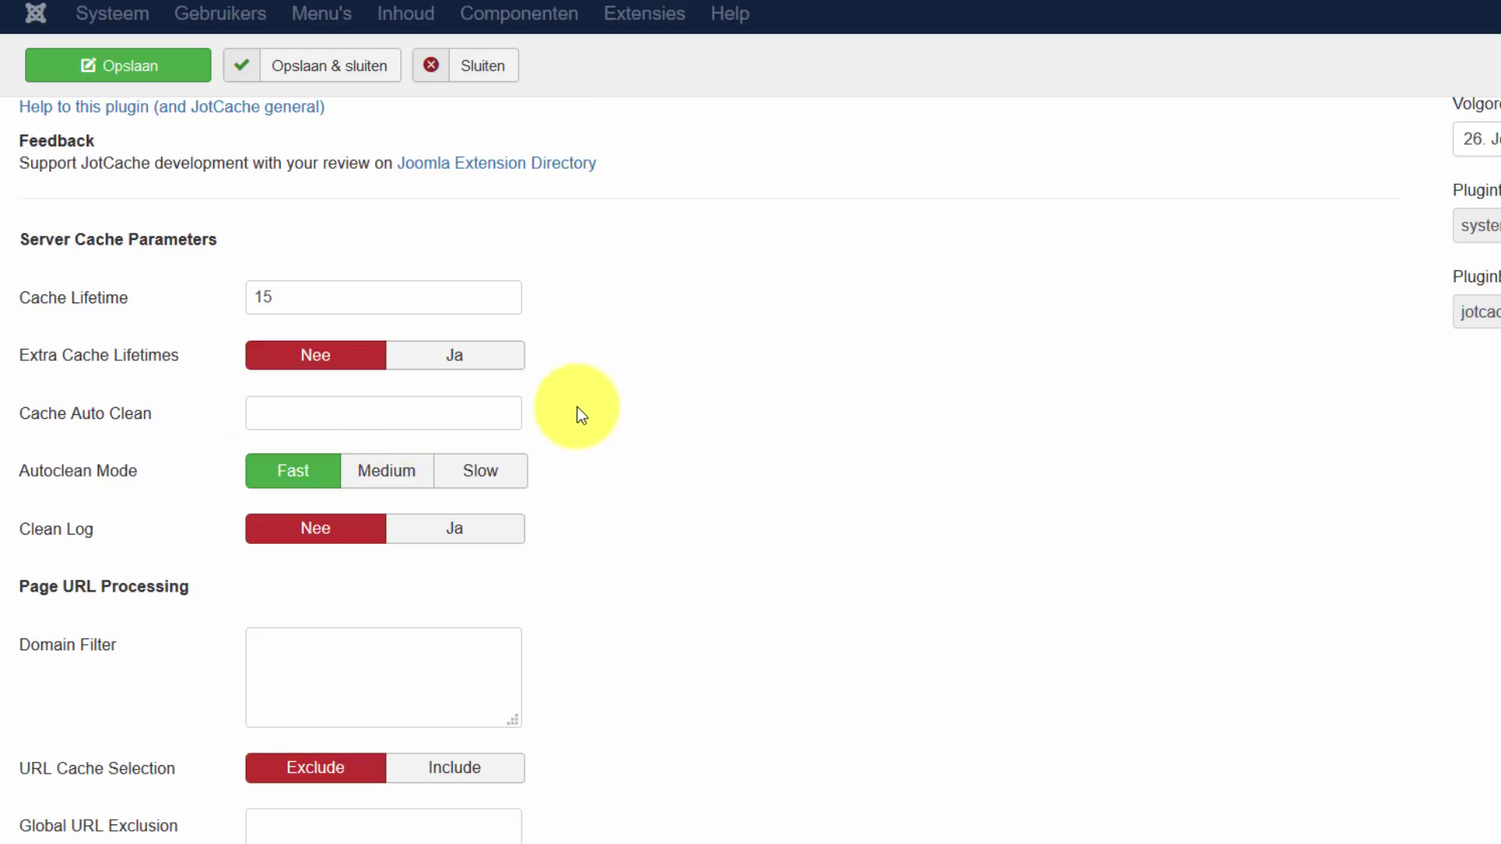
left_click(472, 361)
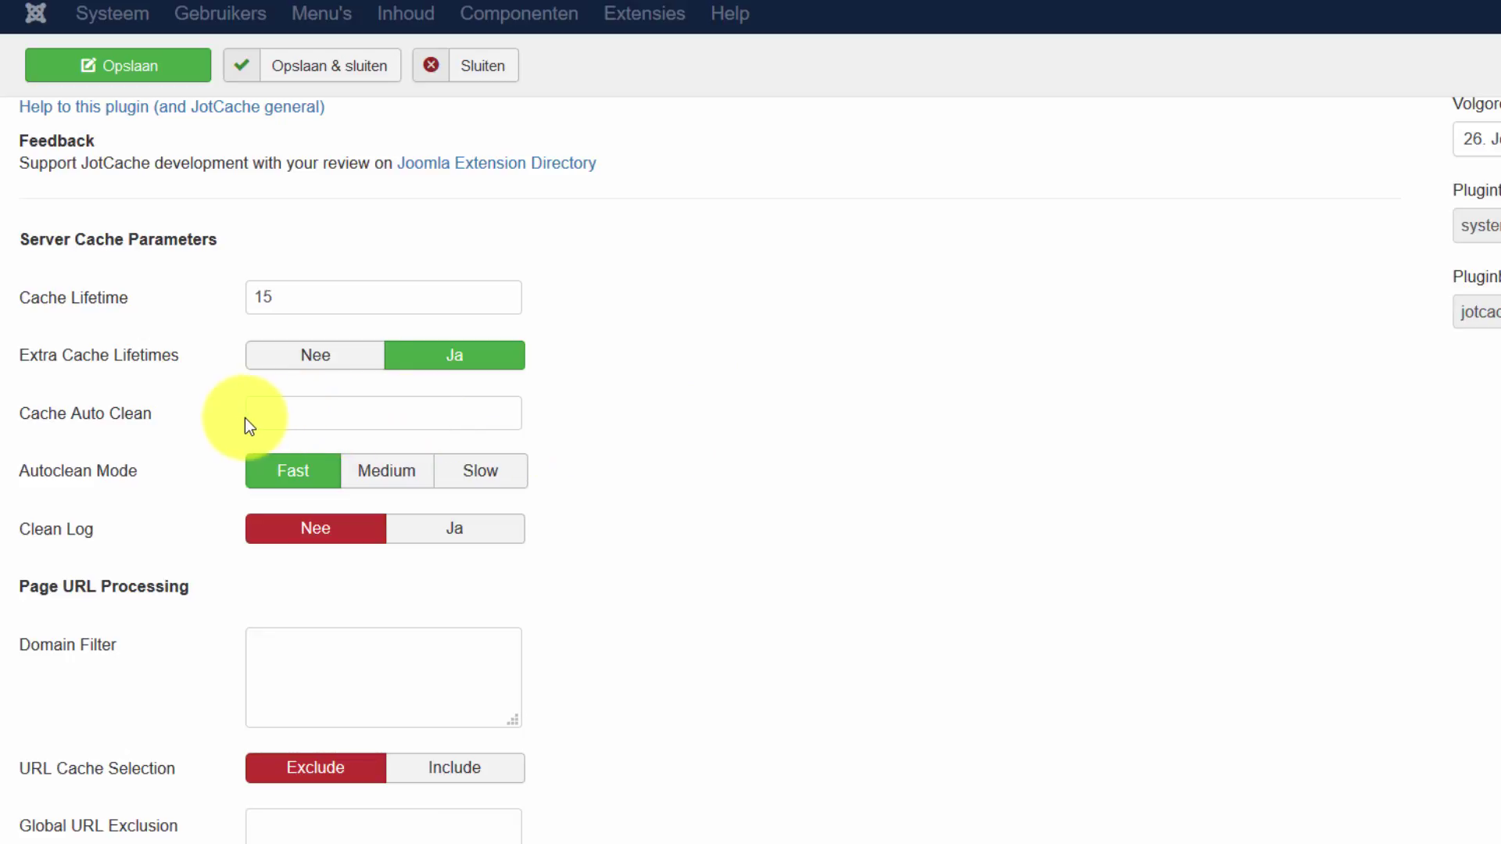
left_click(302, 412)
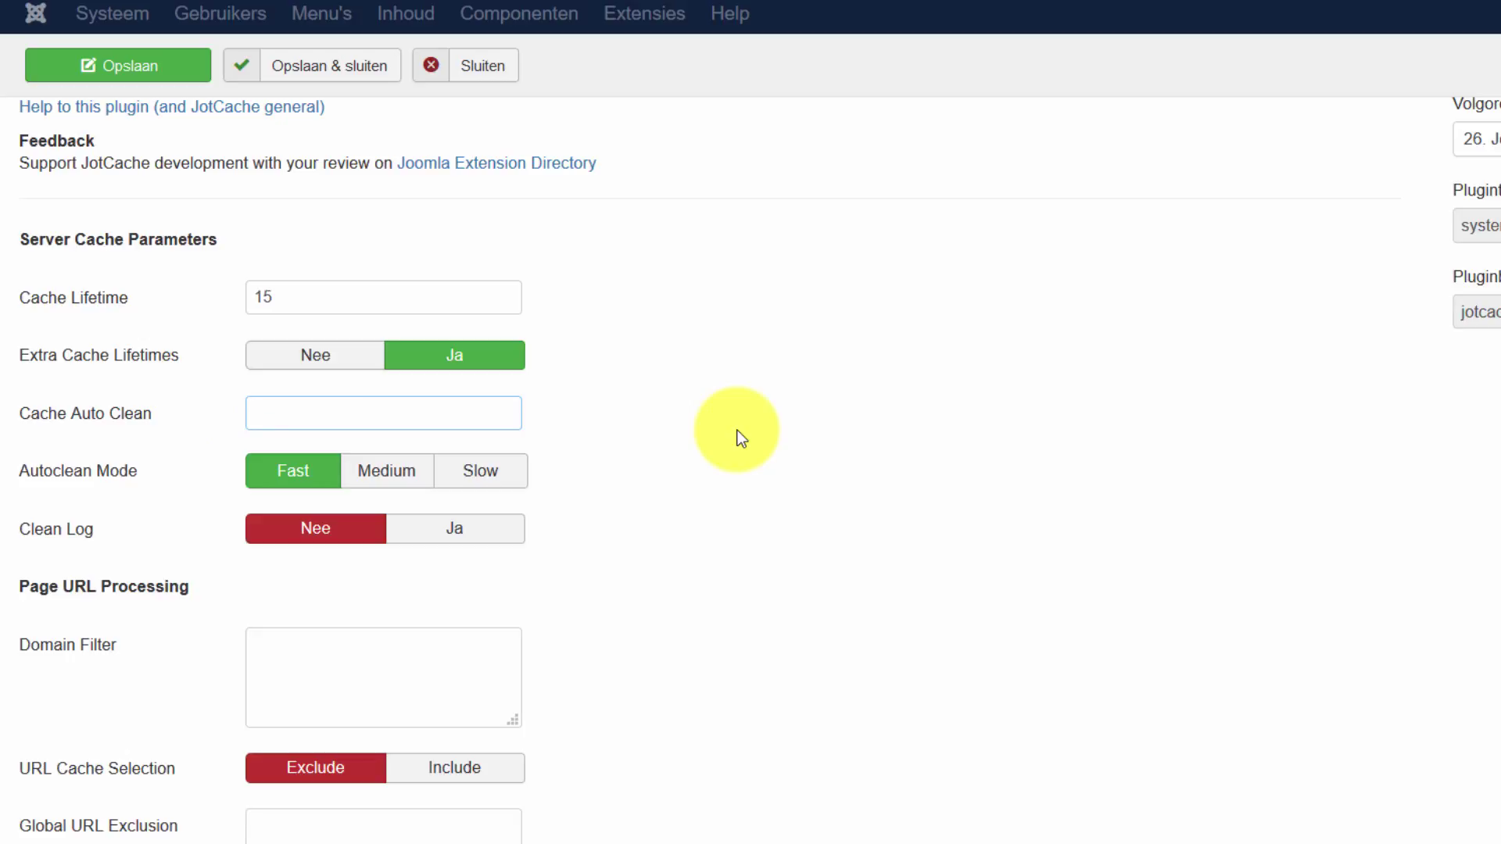
type("60")
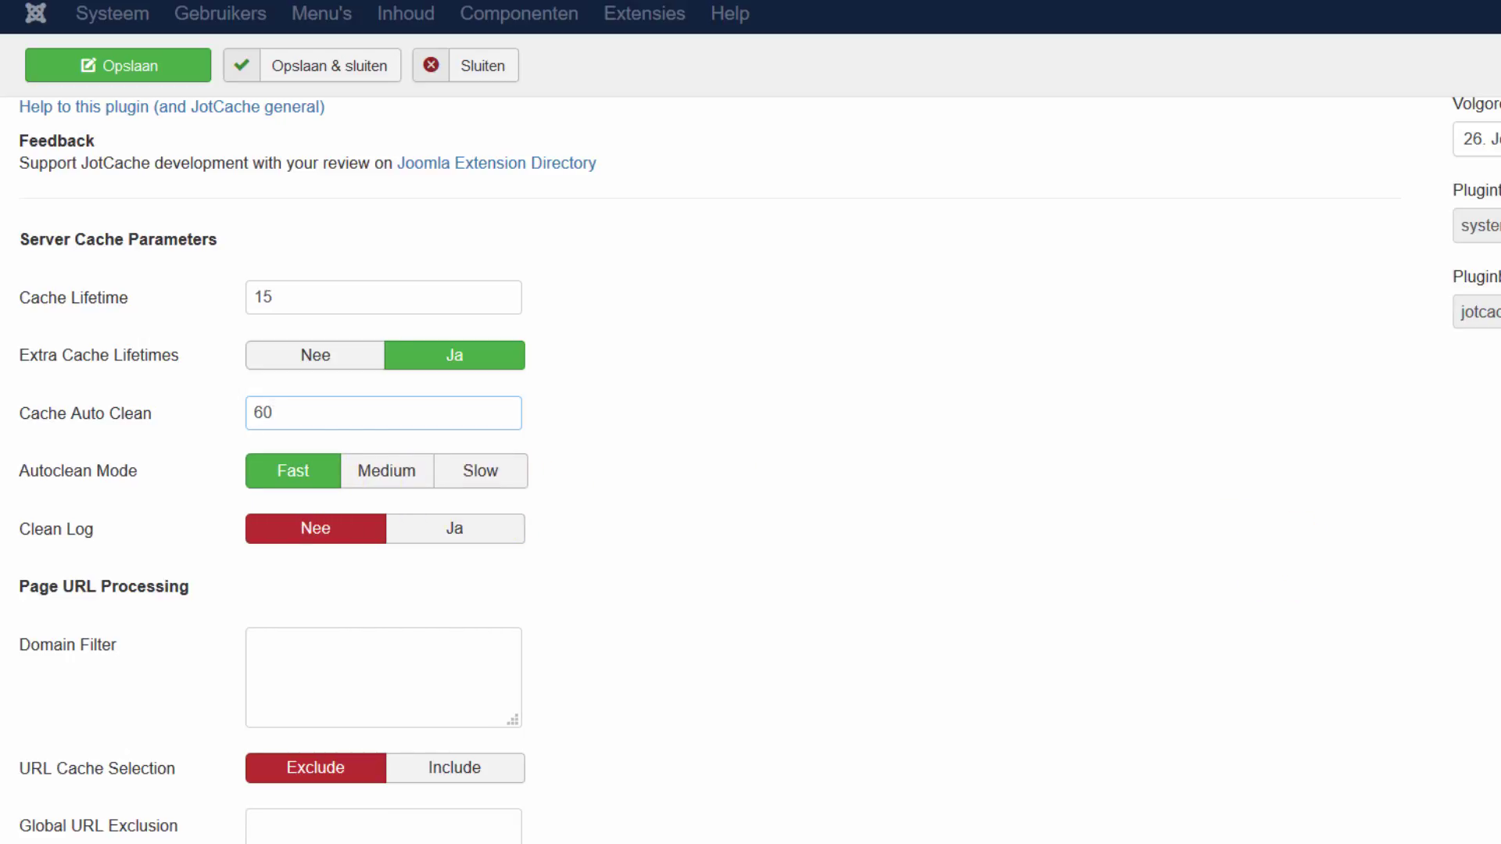
scroll(750, 469, "down", 1)
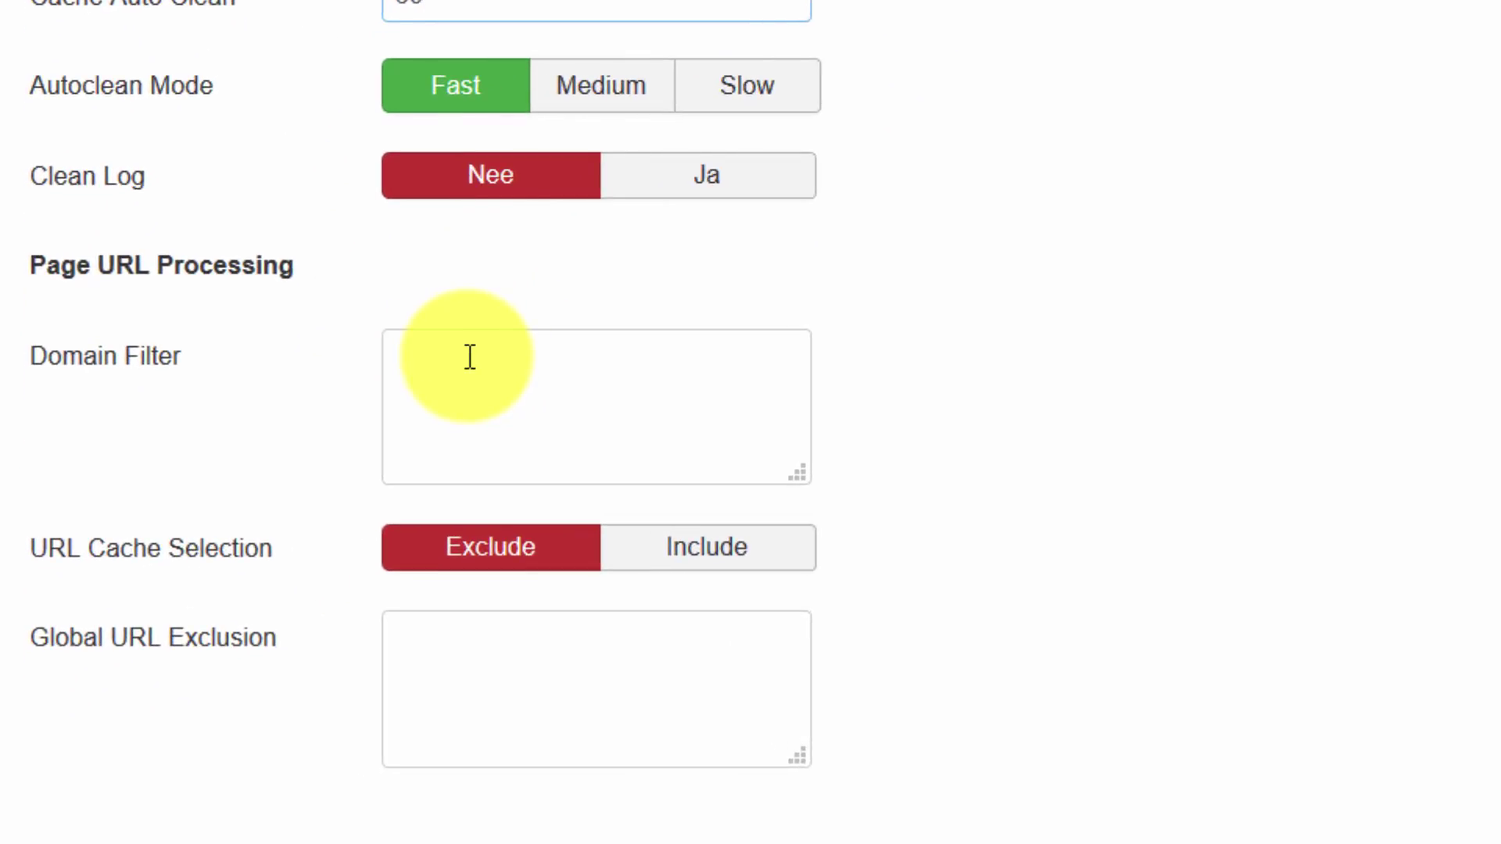
mouse_move(341, 356)
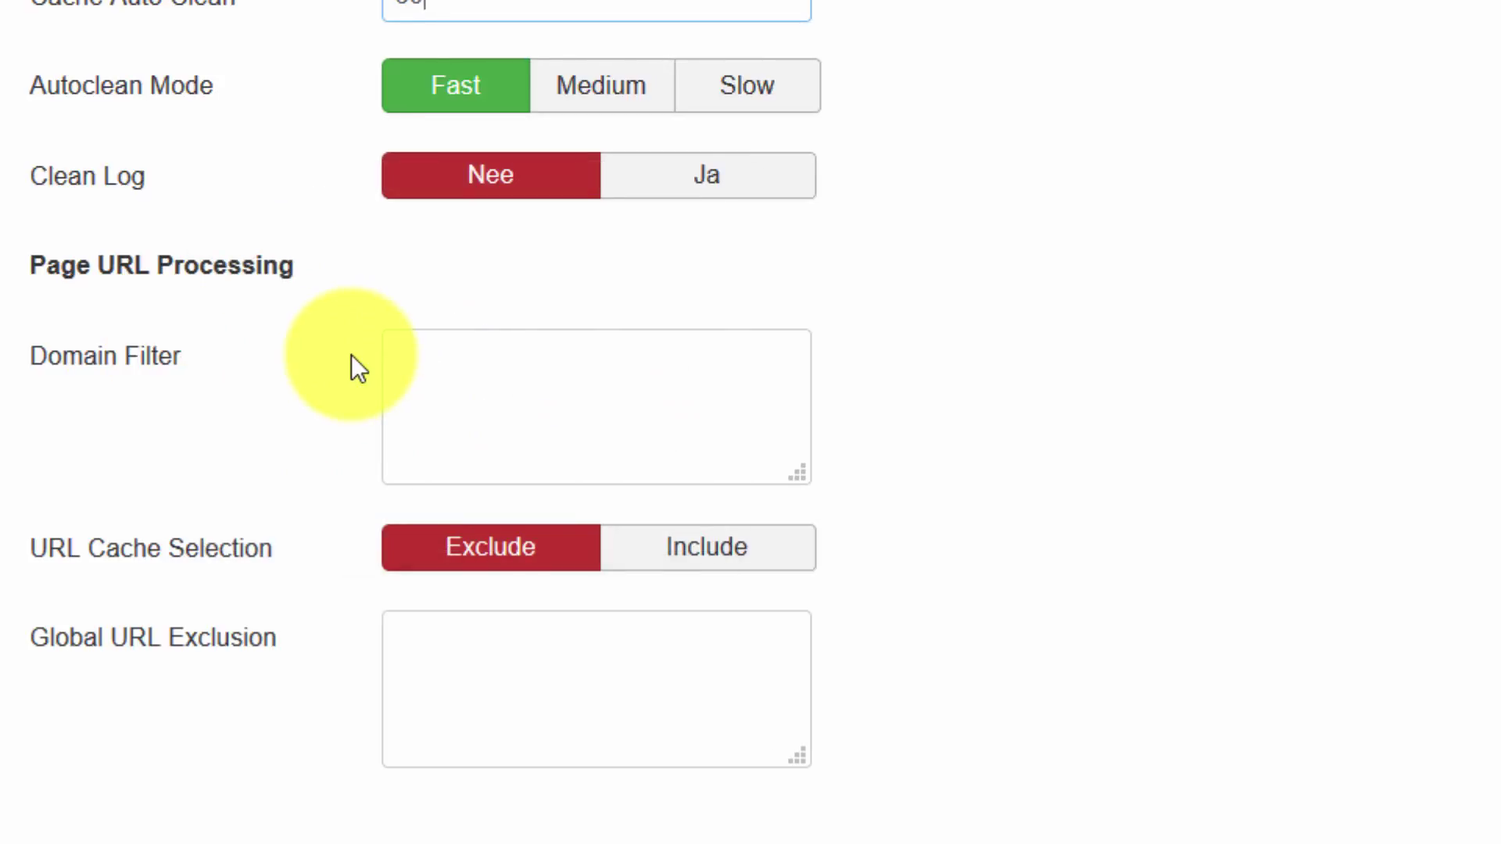
left_click(476, 371)
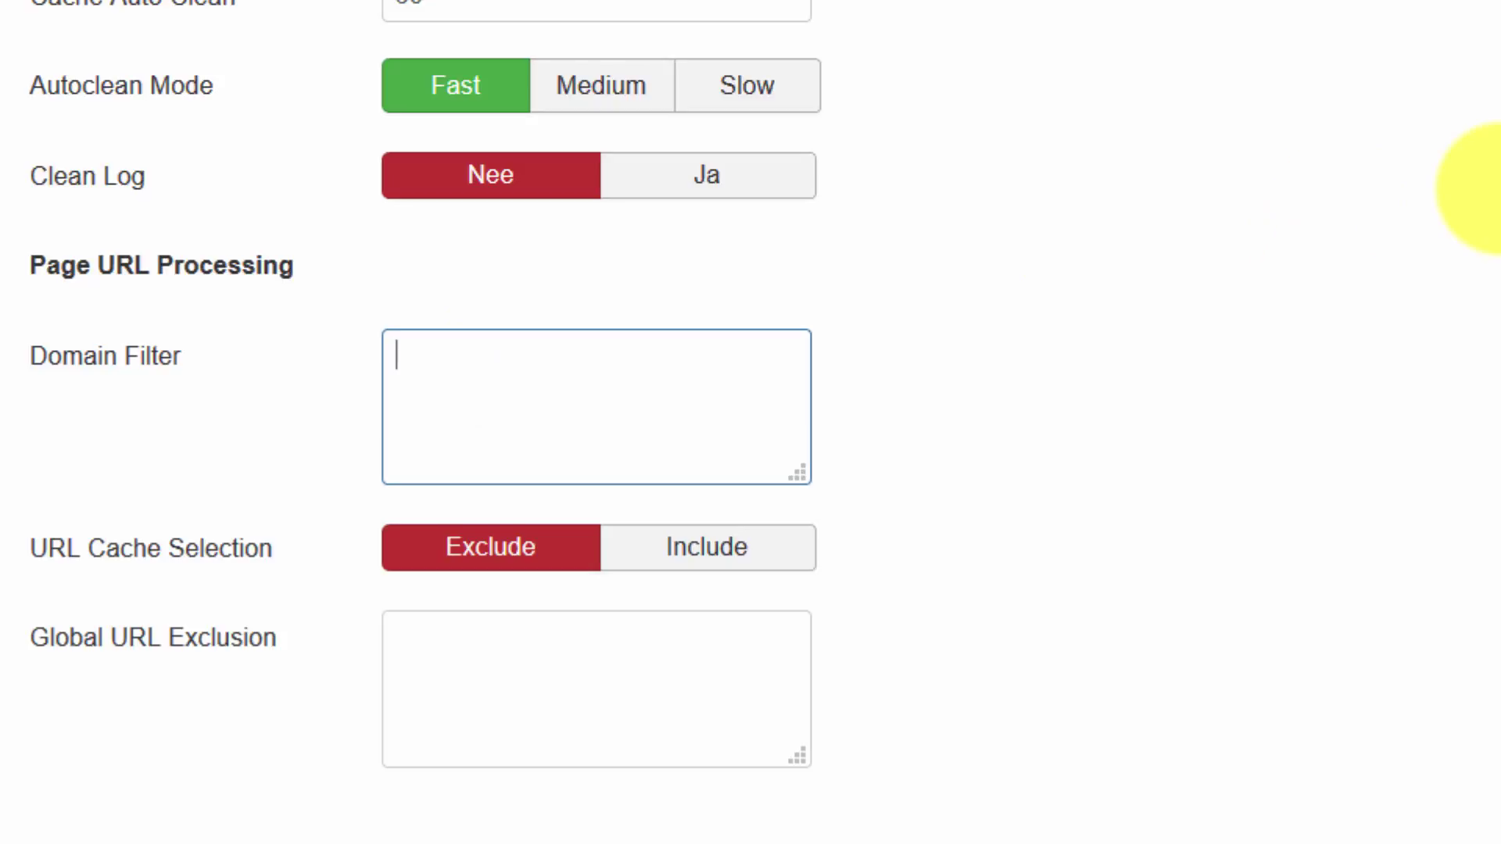
type("http://muziektools.nl,")
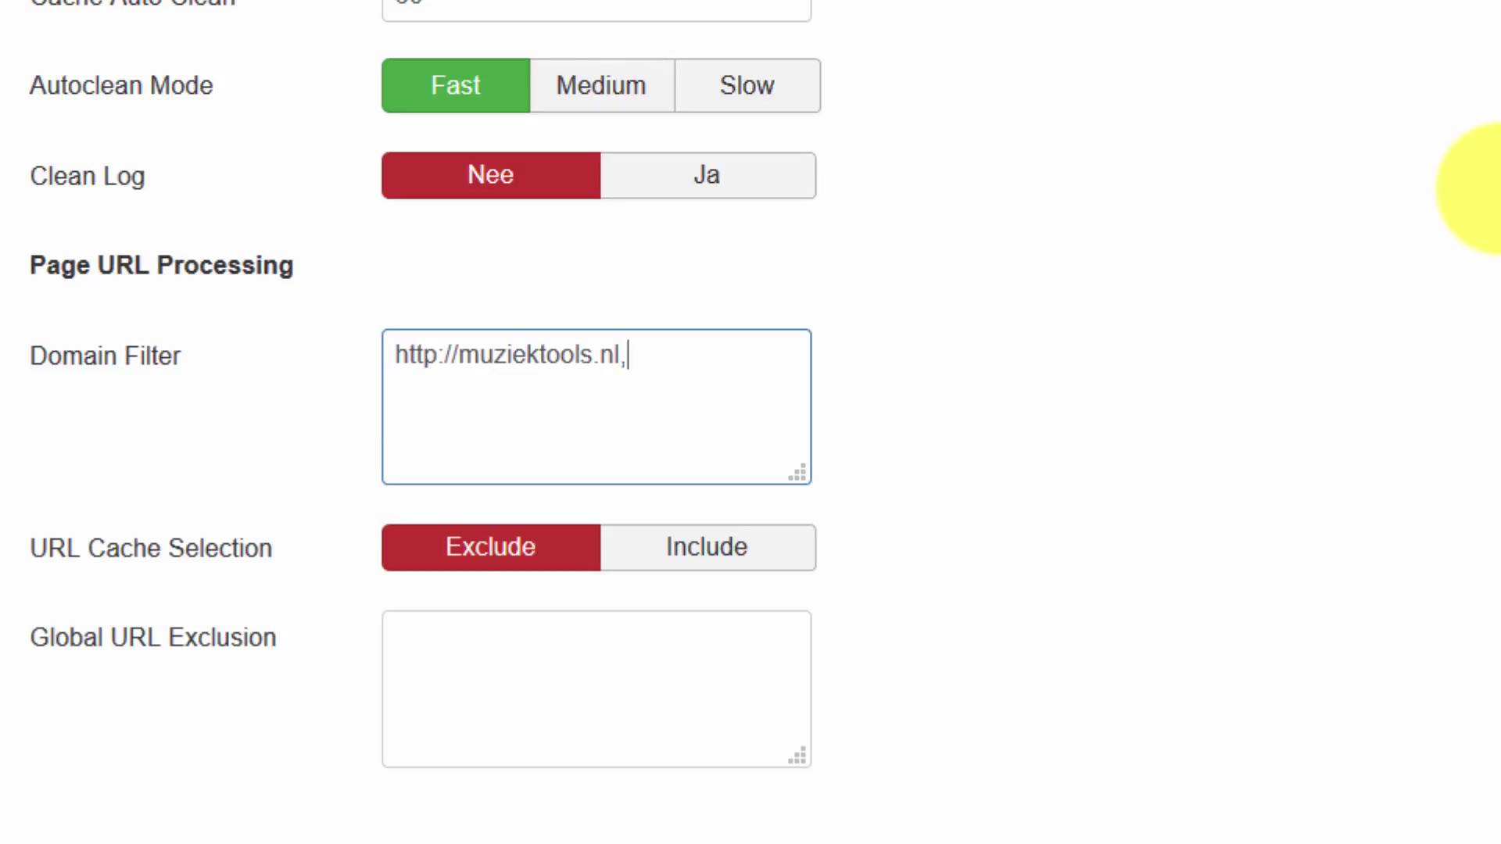
type("http://sub1")
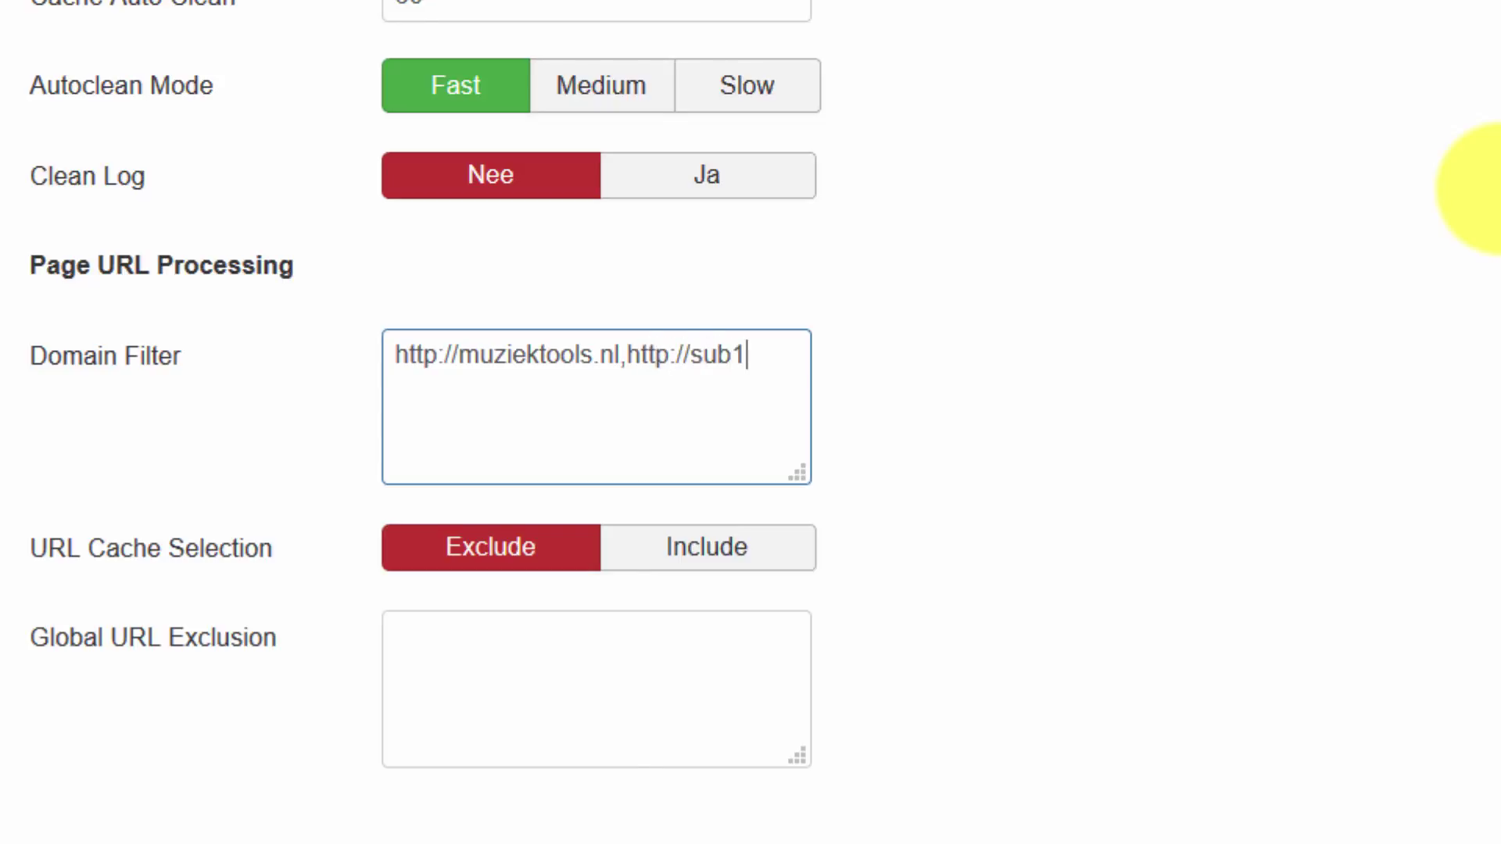
type(".muziektools.nl")
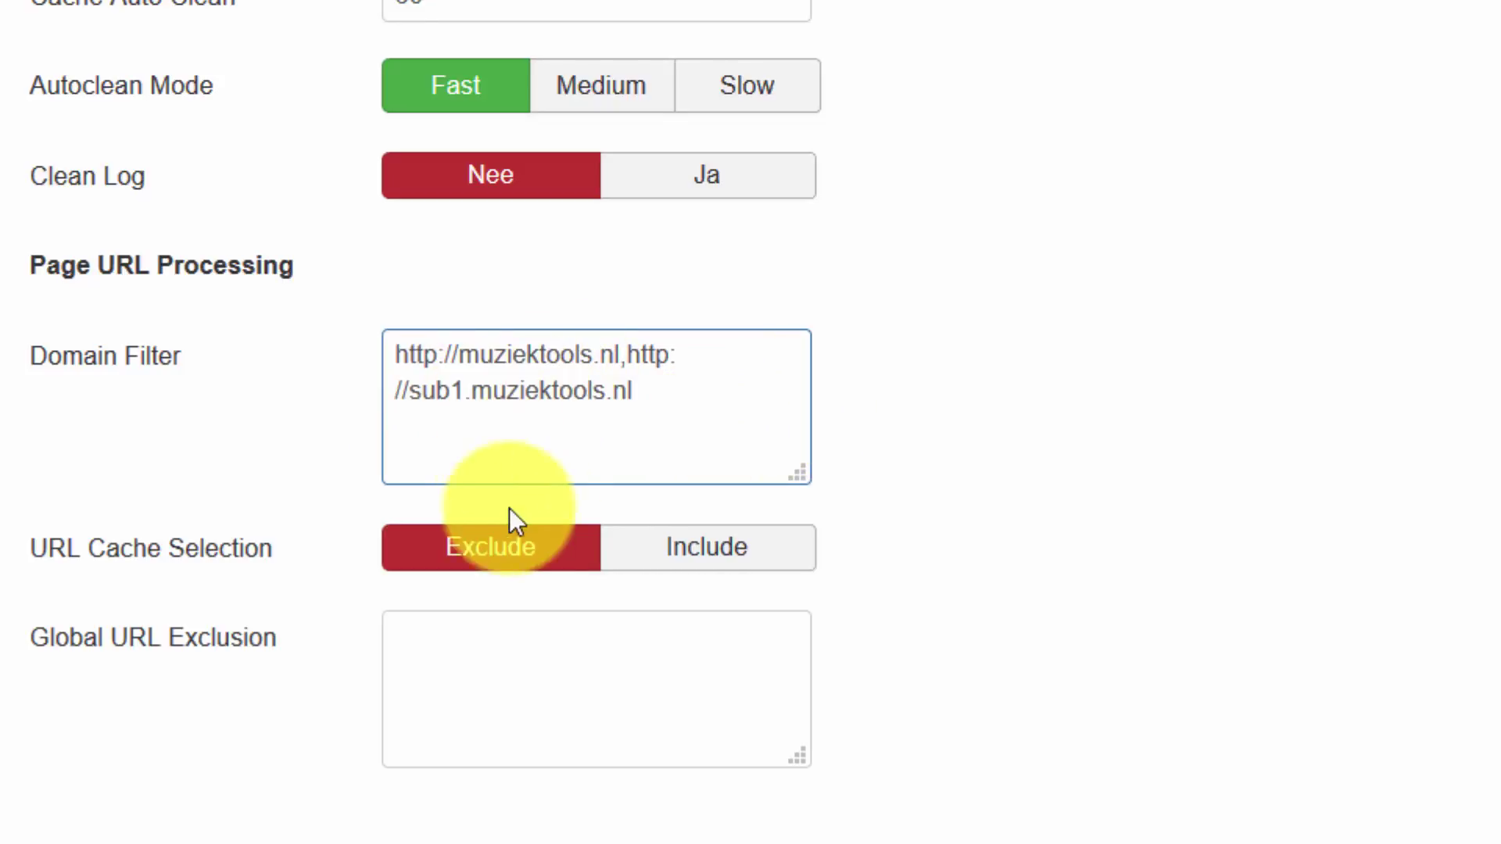
left_click_drag(664, 388, 386, 359)
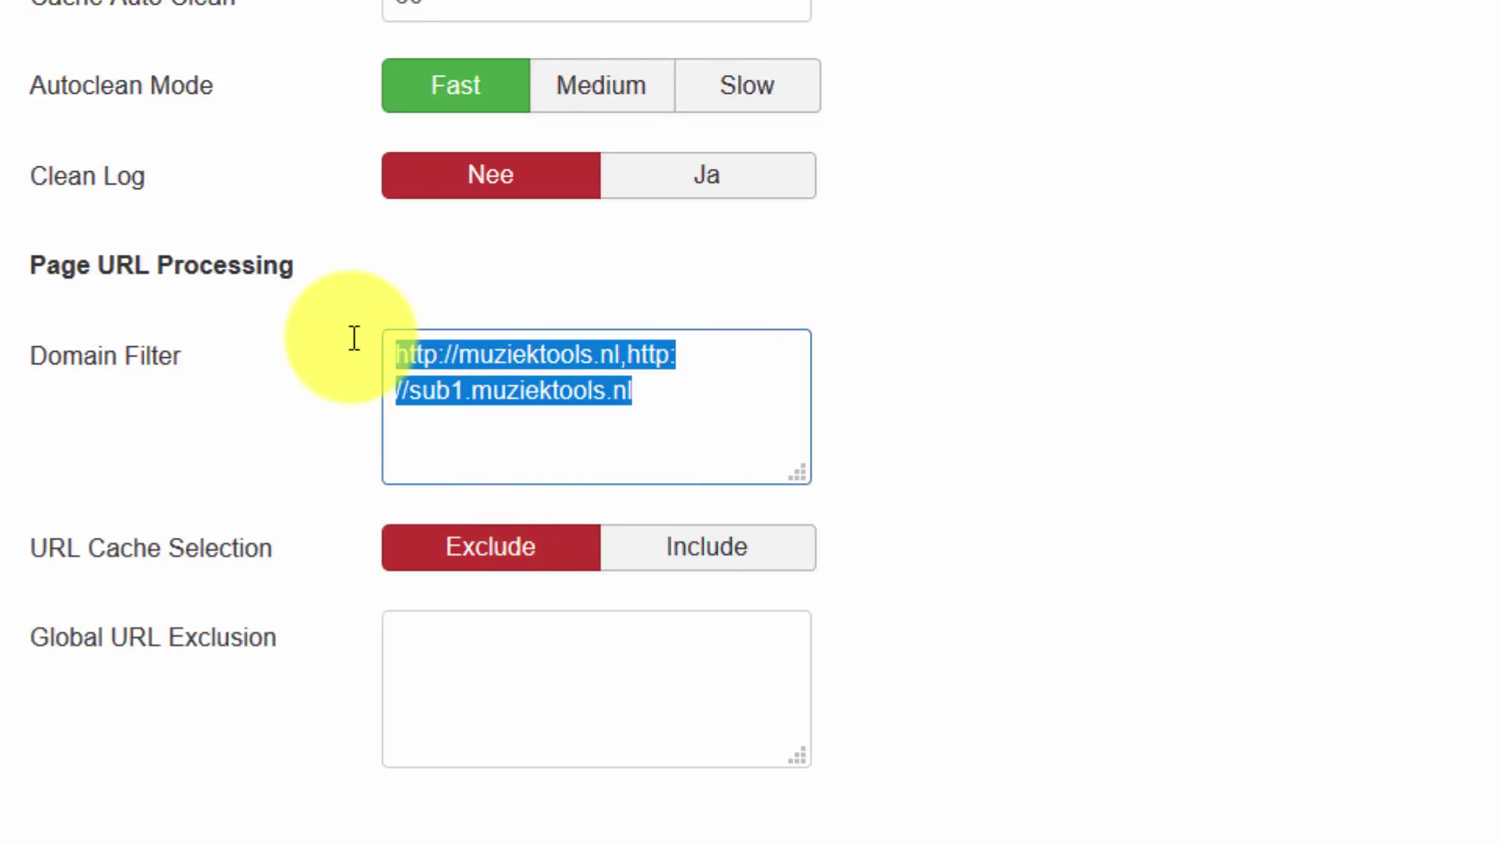
key("BackSpace")
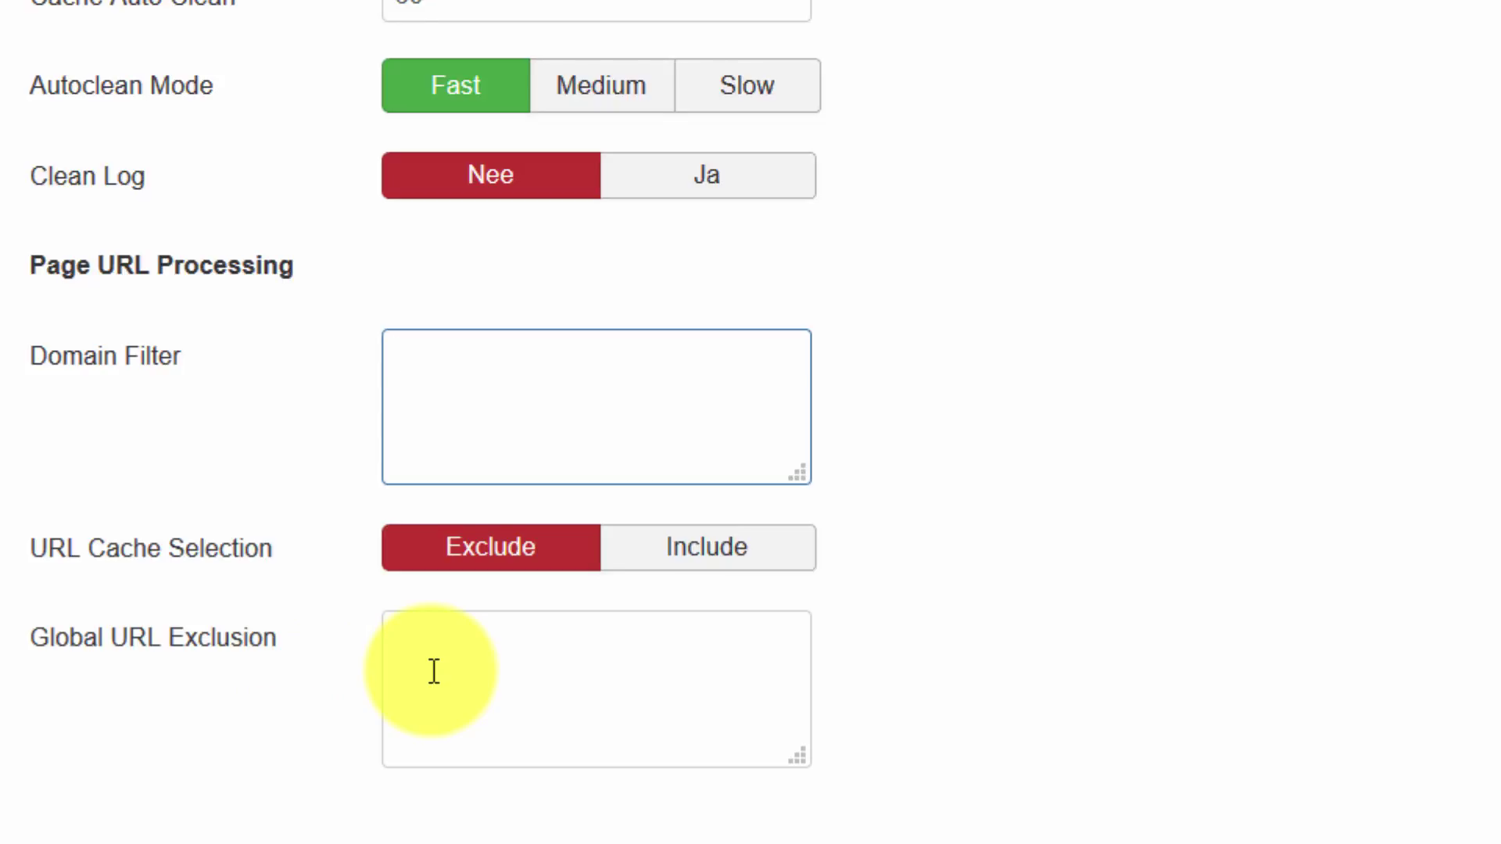
- Save the JotCache plugin settings while keeping the plugin open for editing
mouse_move(221, 664)
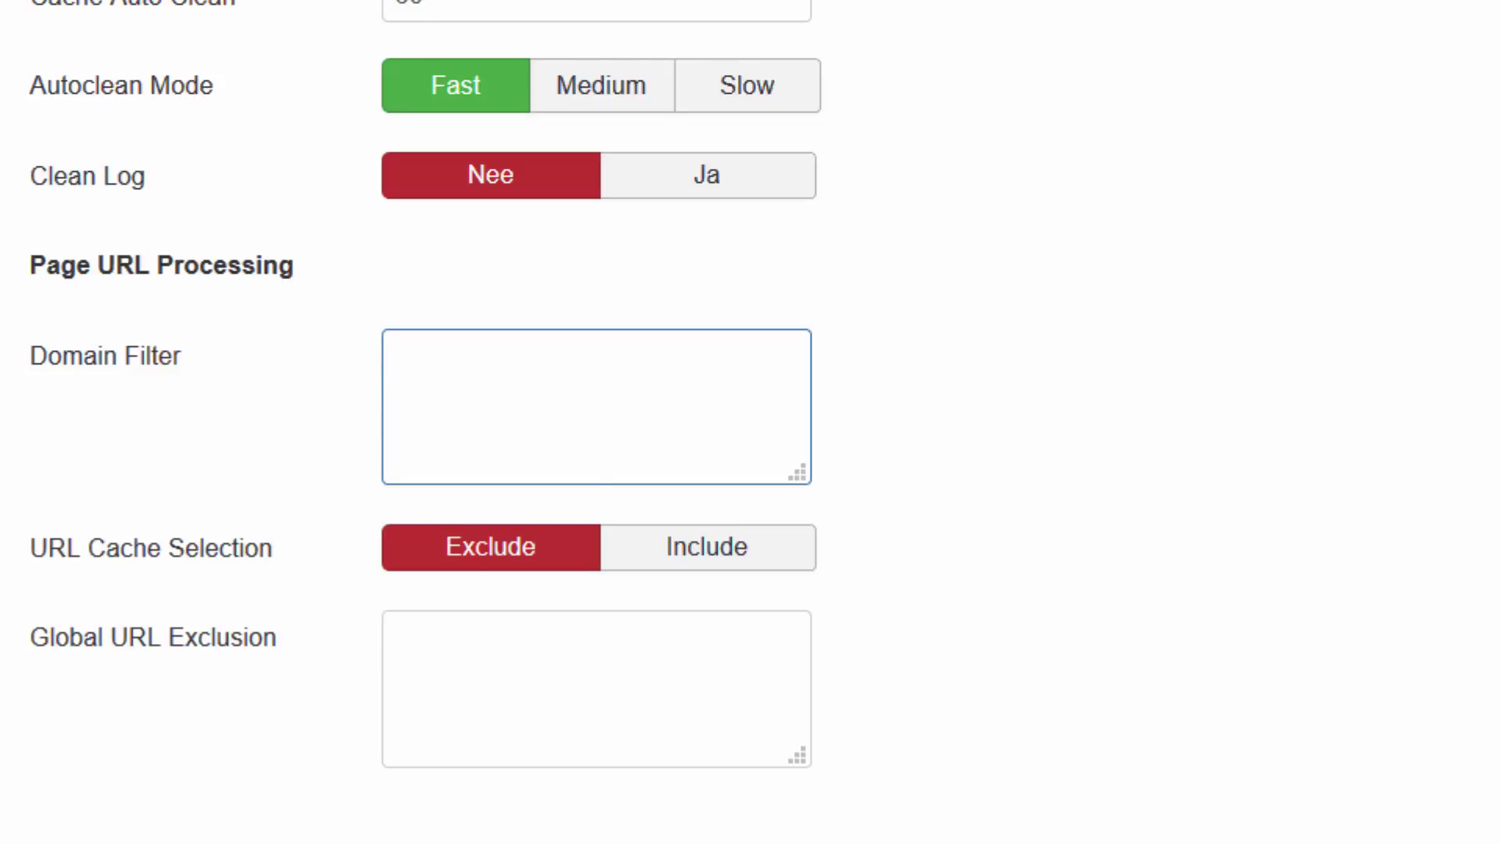
scroll(594, 422, "up", 5)
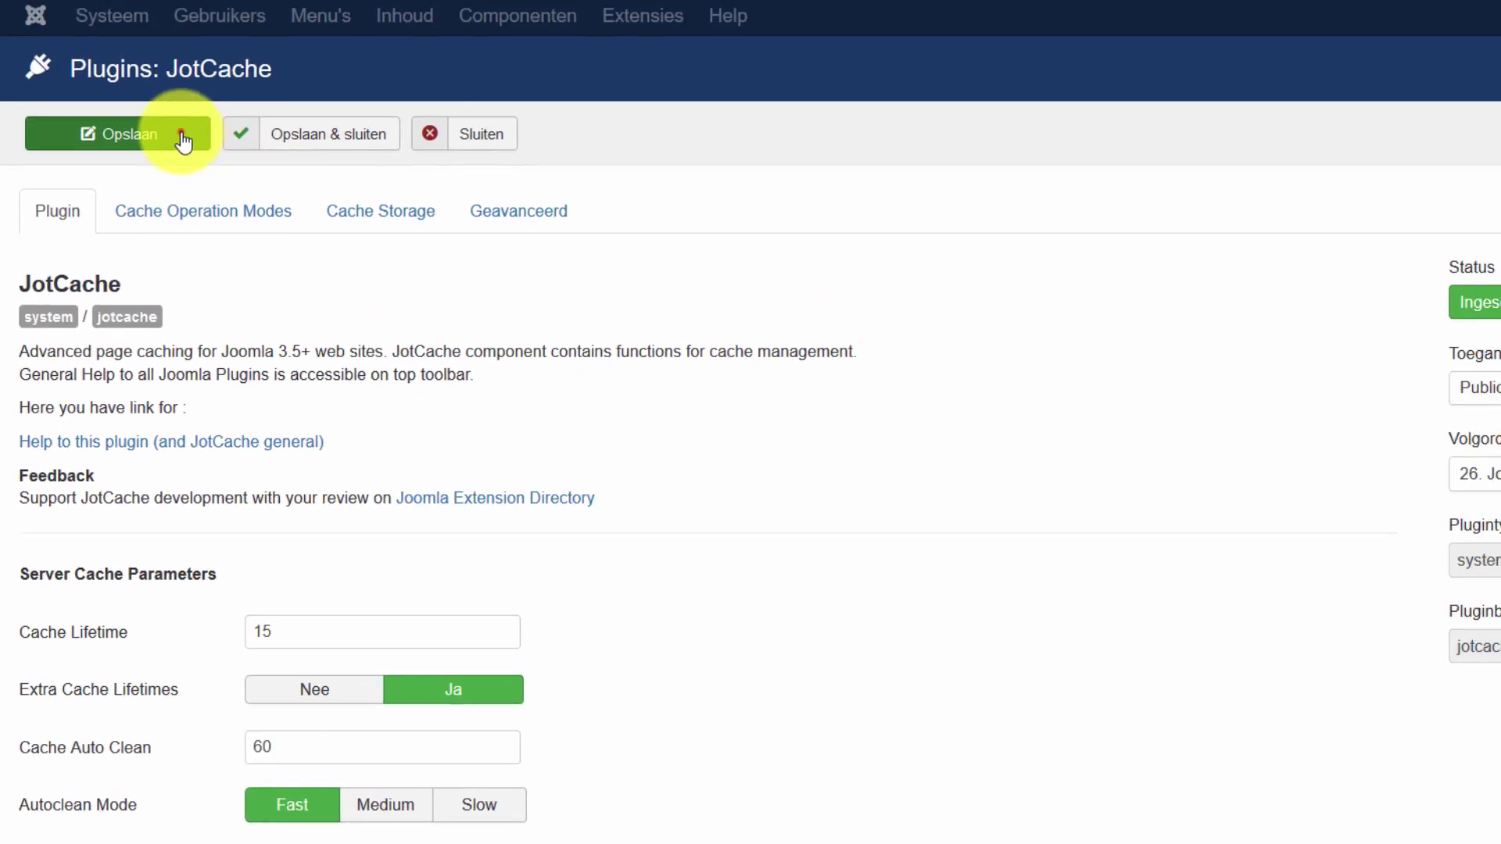
left_click(181, 134)
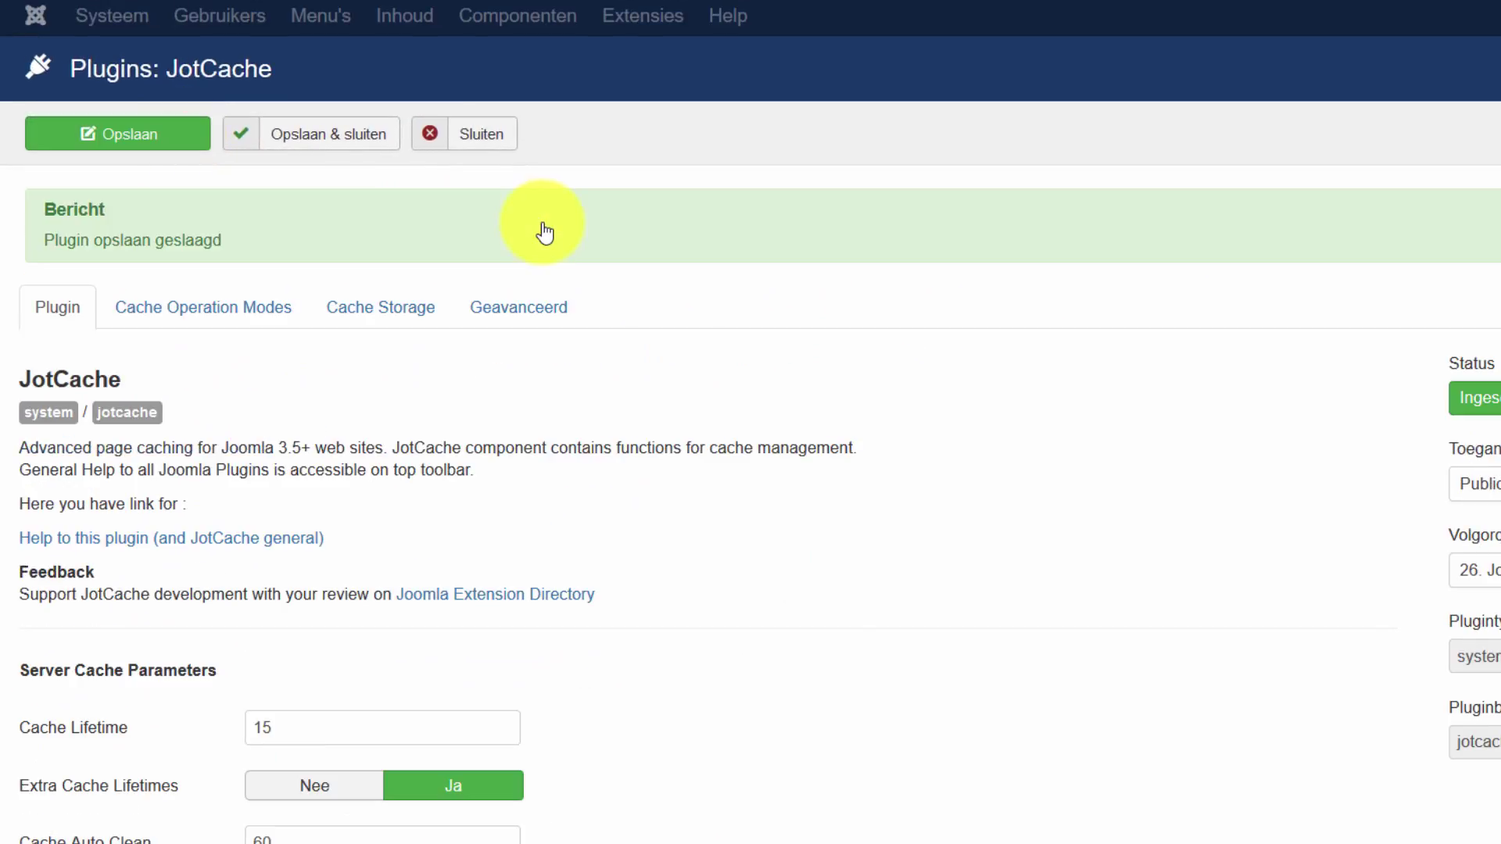
- In the cache operation modes, try Excluded and Individual for desktops and Individual for phones, returning each to Common
left_click(239, 320)
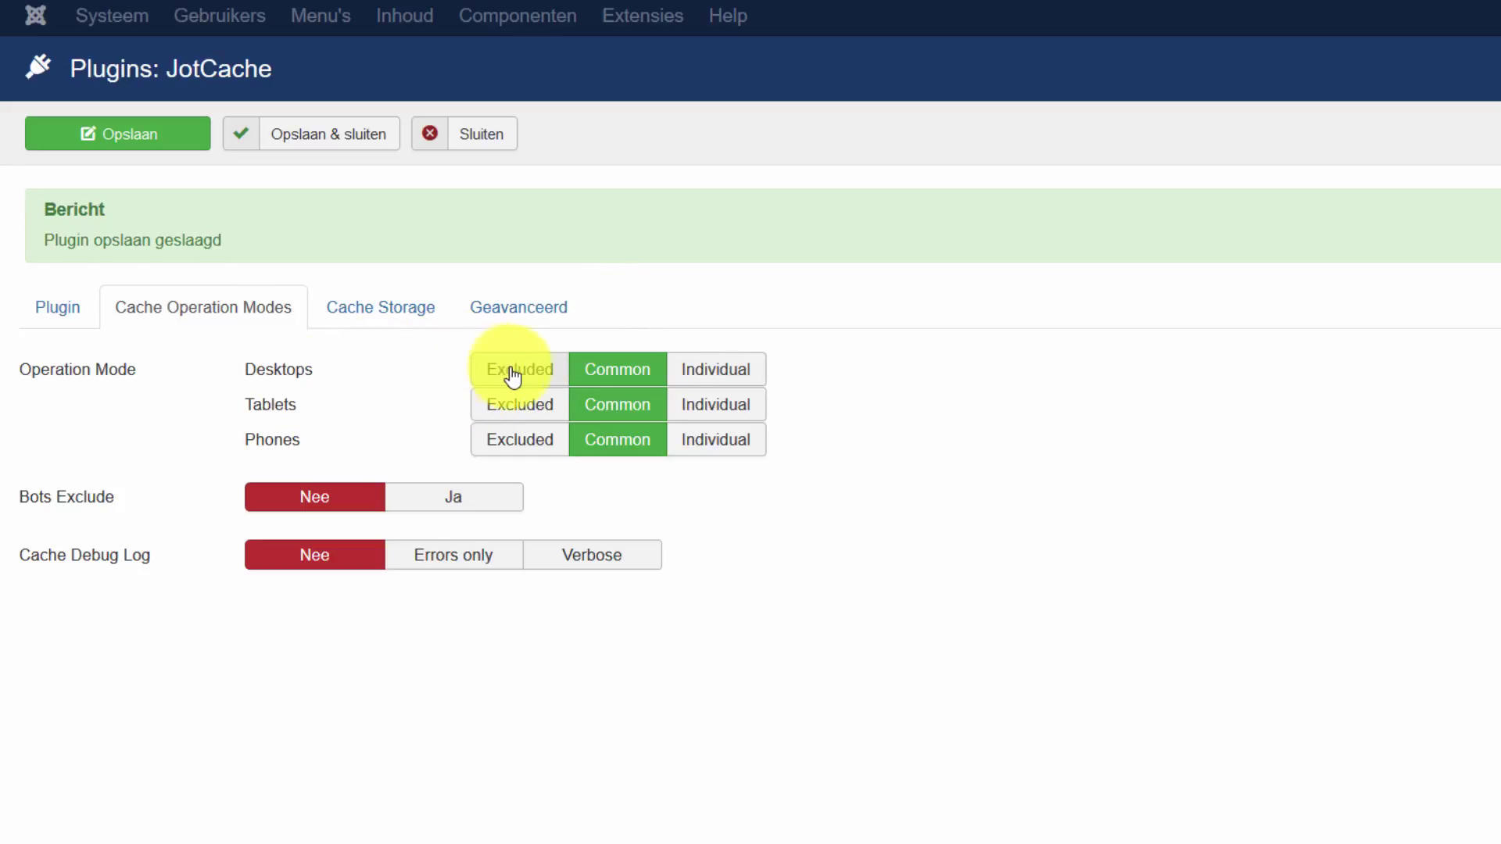
left_click(555, 366)
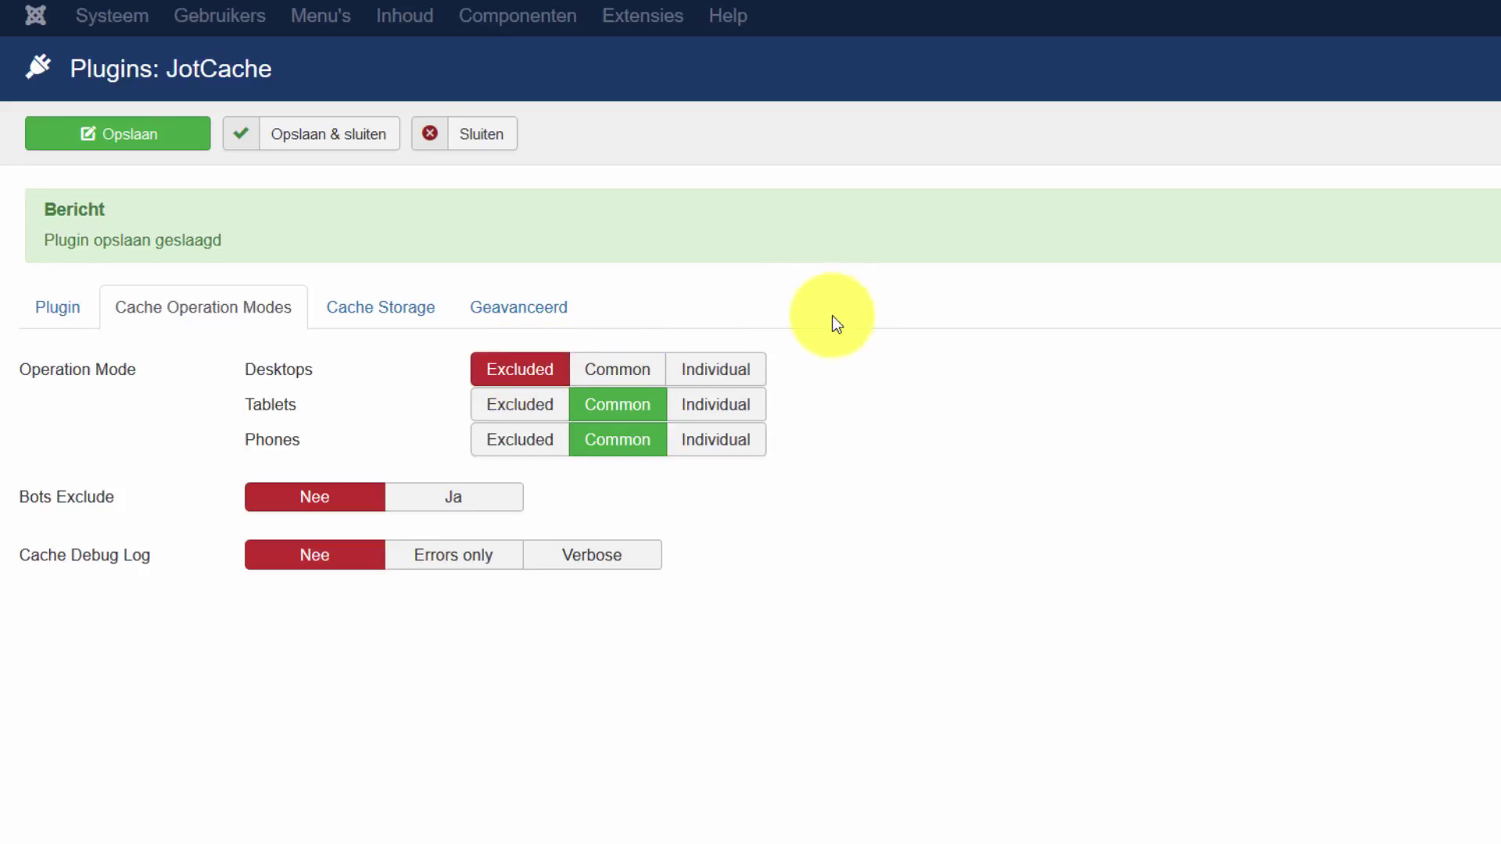
left_click(651, 366)
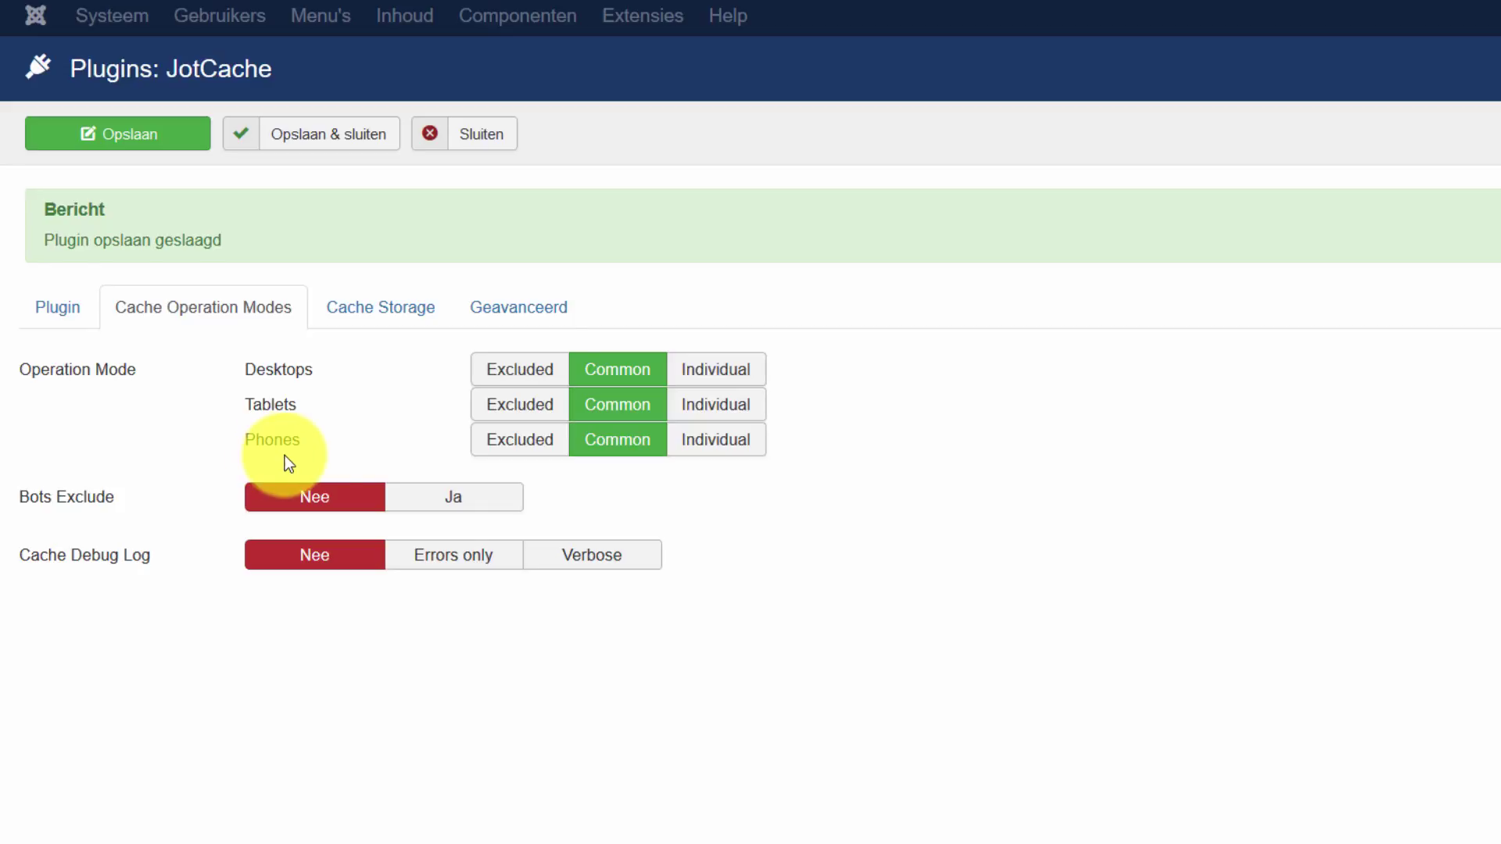
left_click(713, 445)
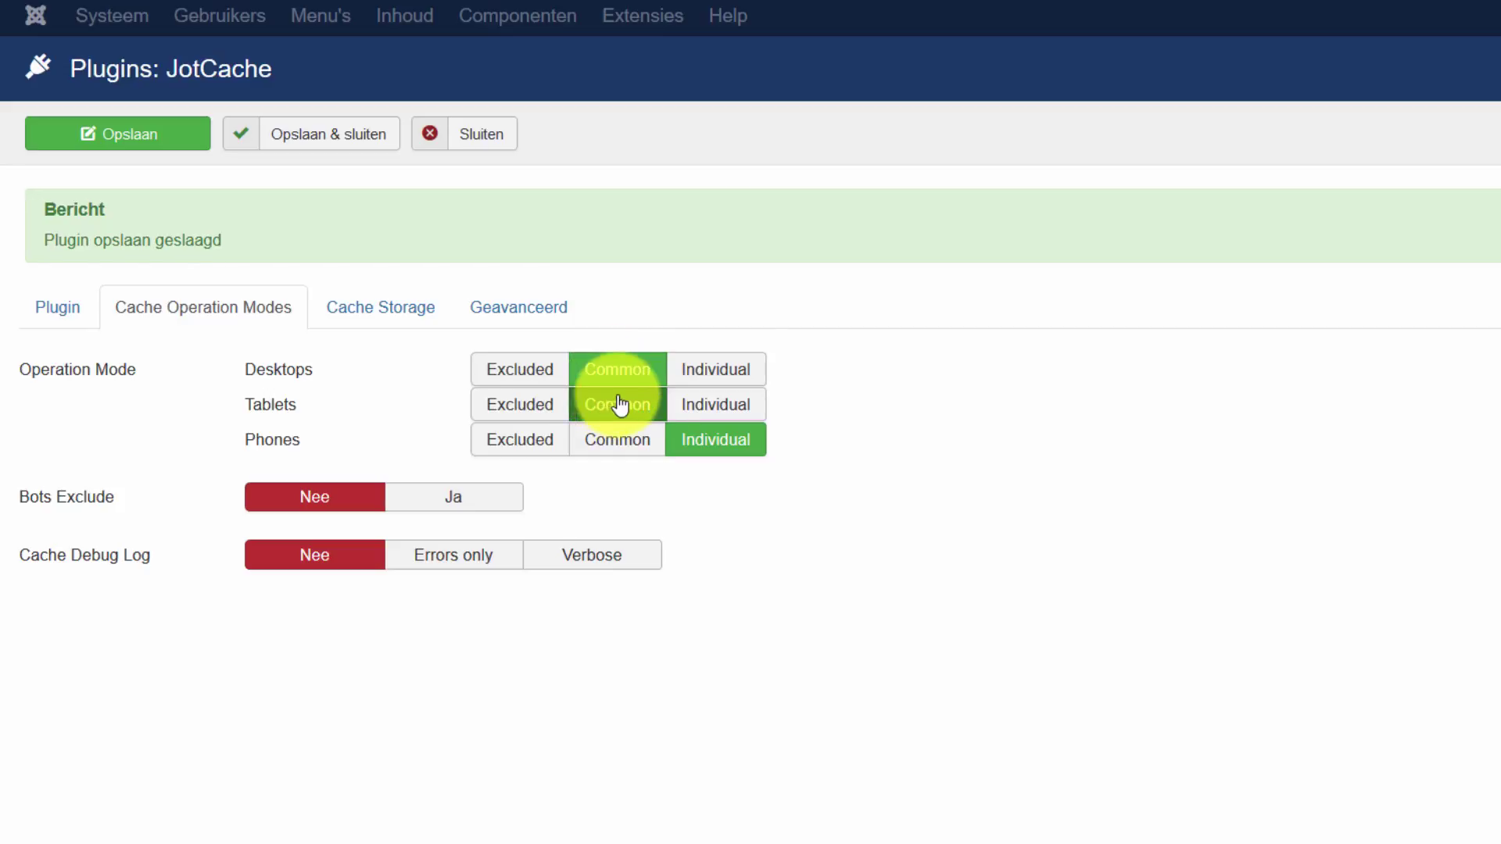
left_click(638, 438)
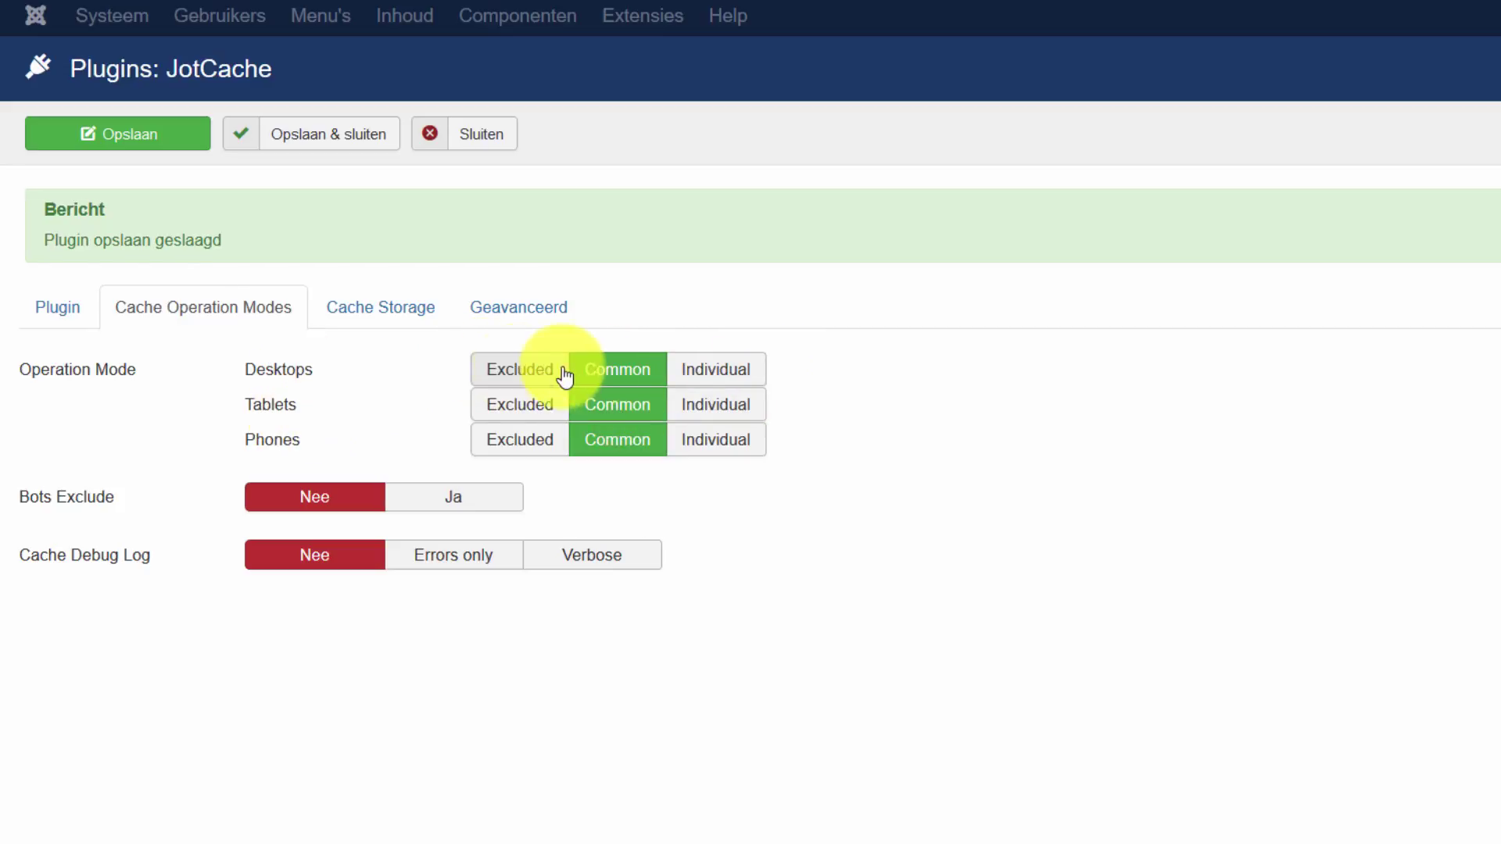
left_click(513, 380)
left_click(618, 387)
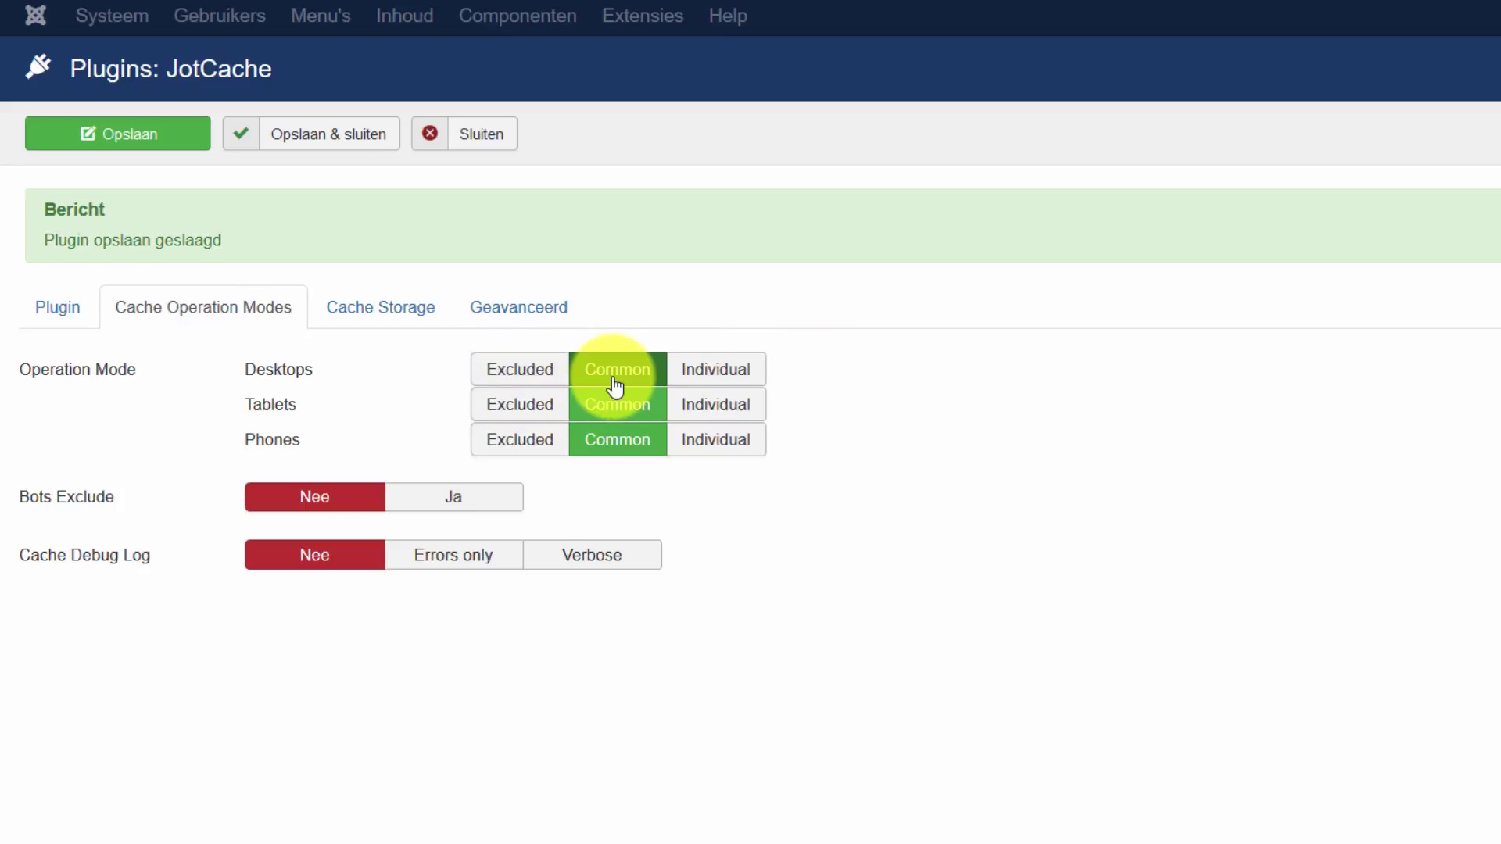
left_click(721, 380)
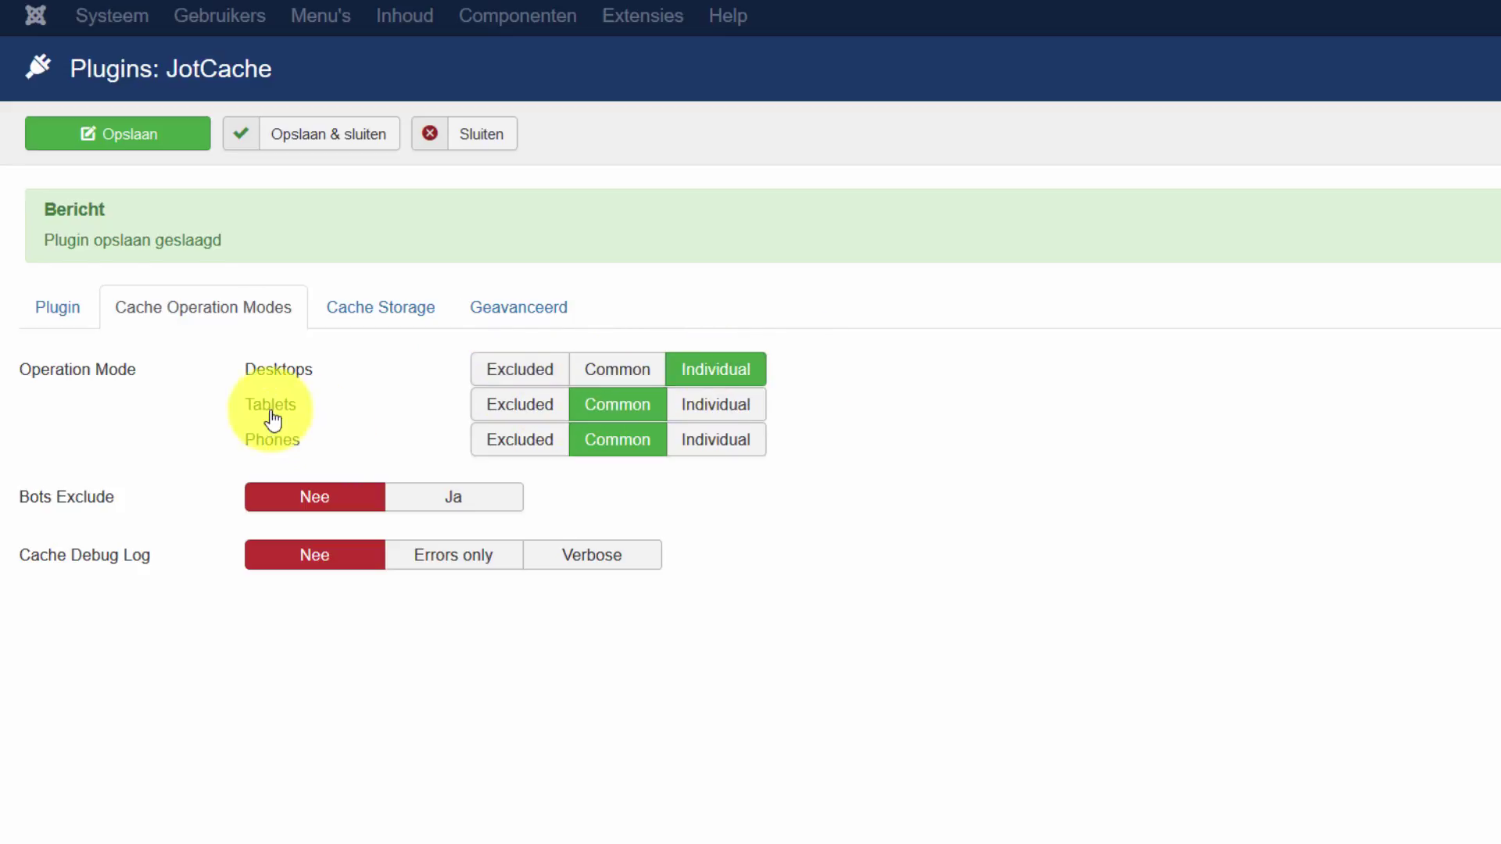
left_click(608, 373)
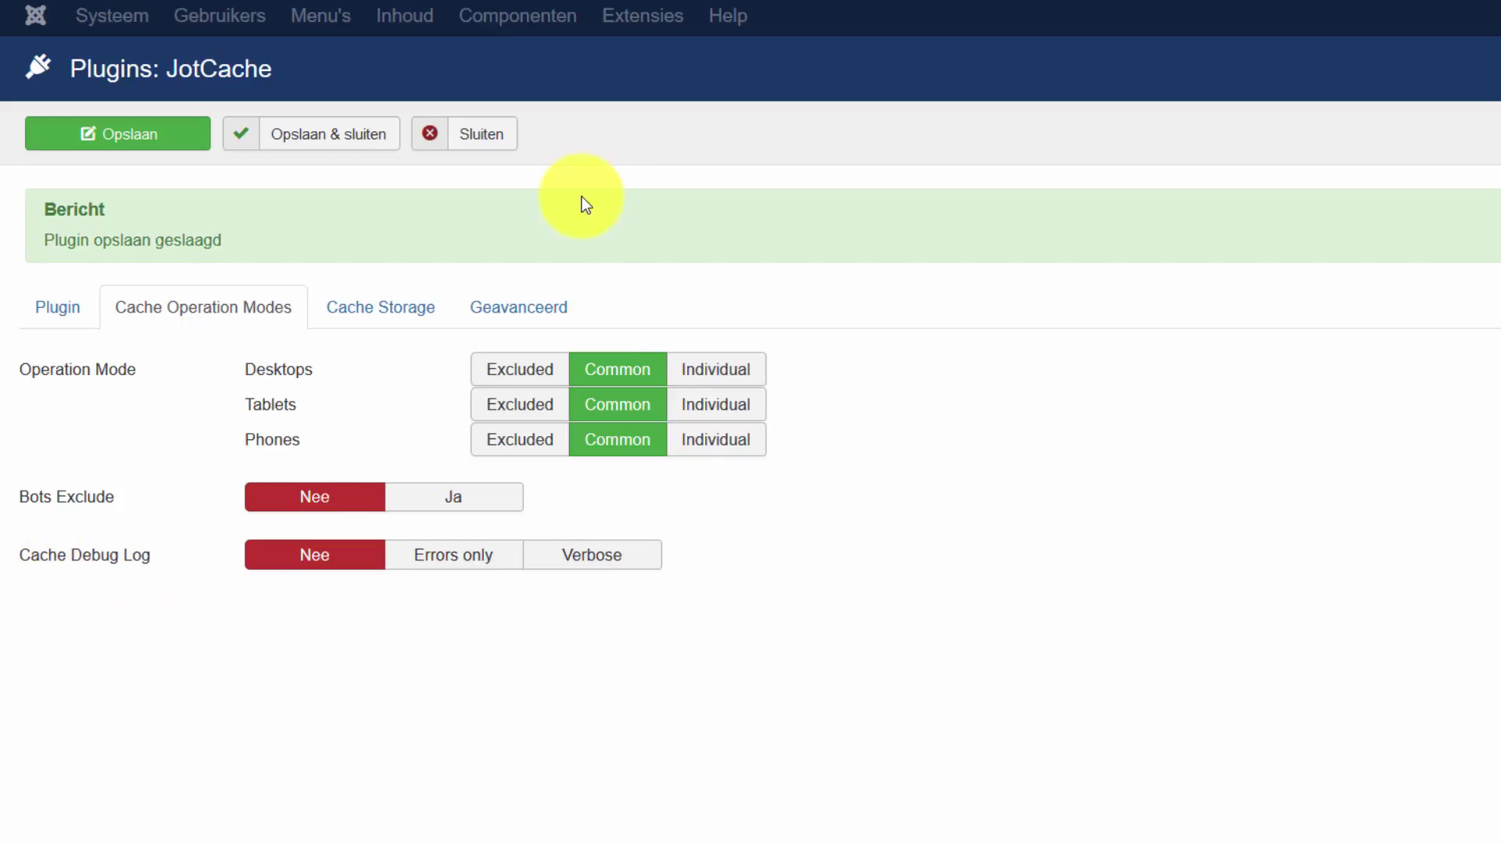
- Examine the available Cache Storage options and the advanced JotCache settings for browser caching, special conditions and security
left_click(379, 313)
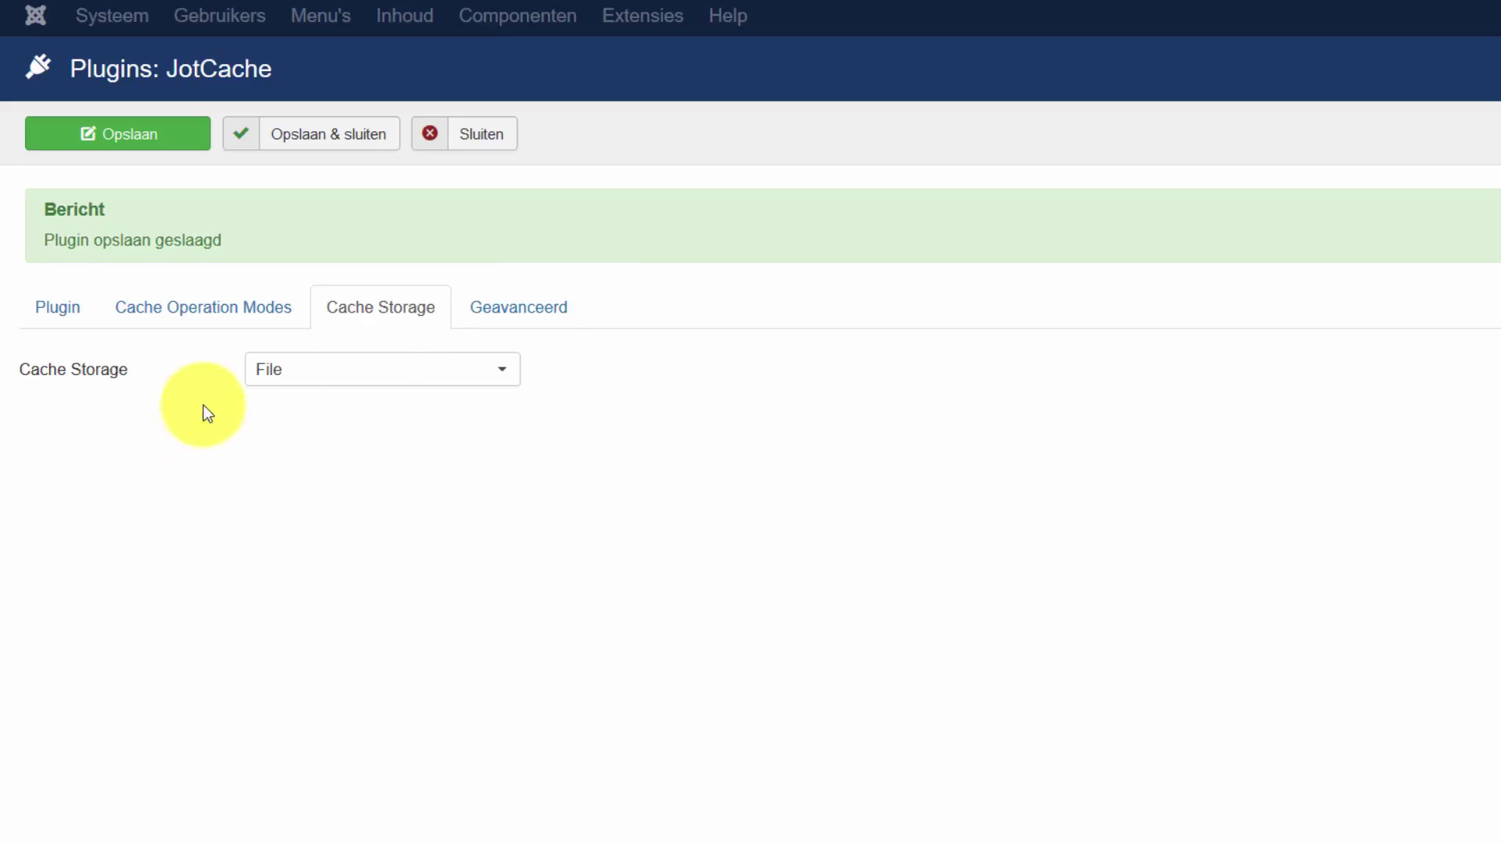
left_click(518, 370)
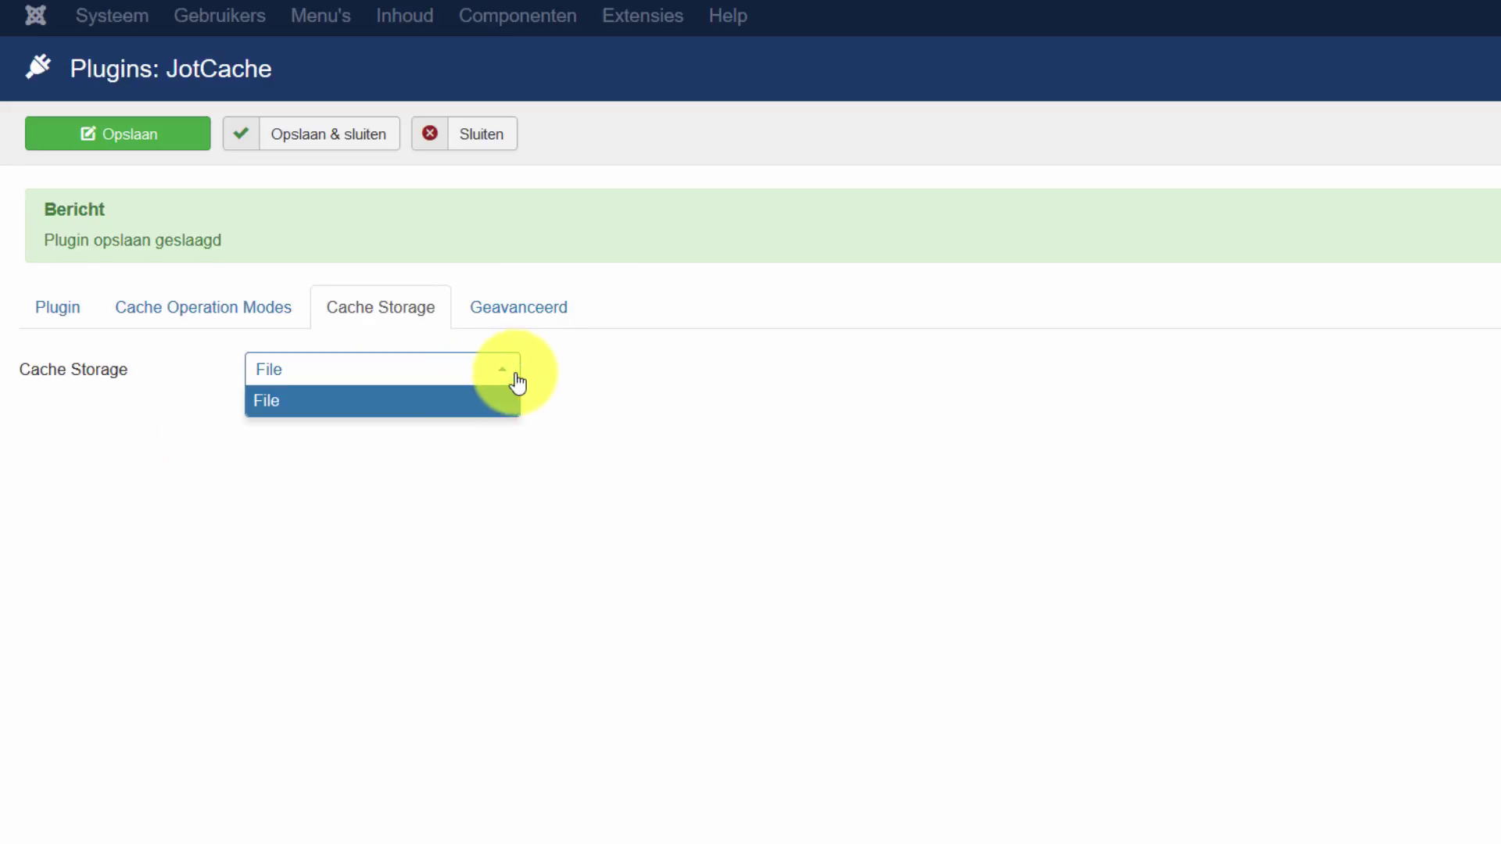
left_click(685, 362)
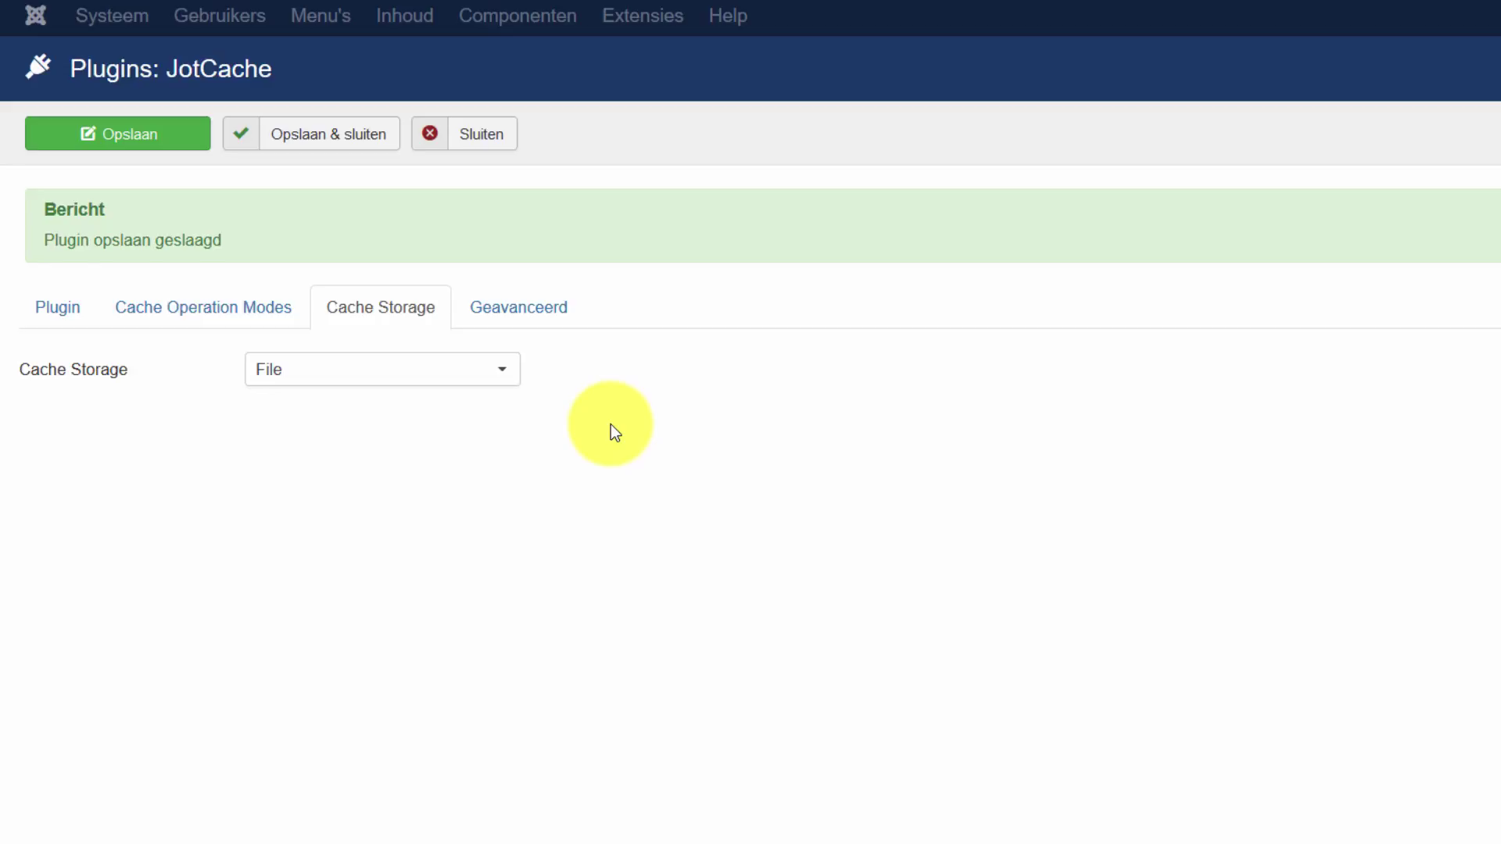
double_click(491, 321)
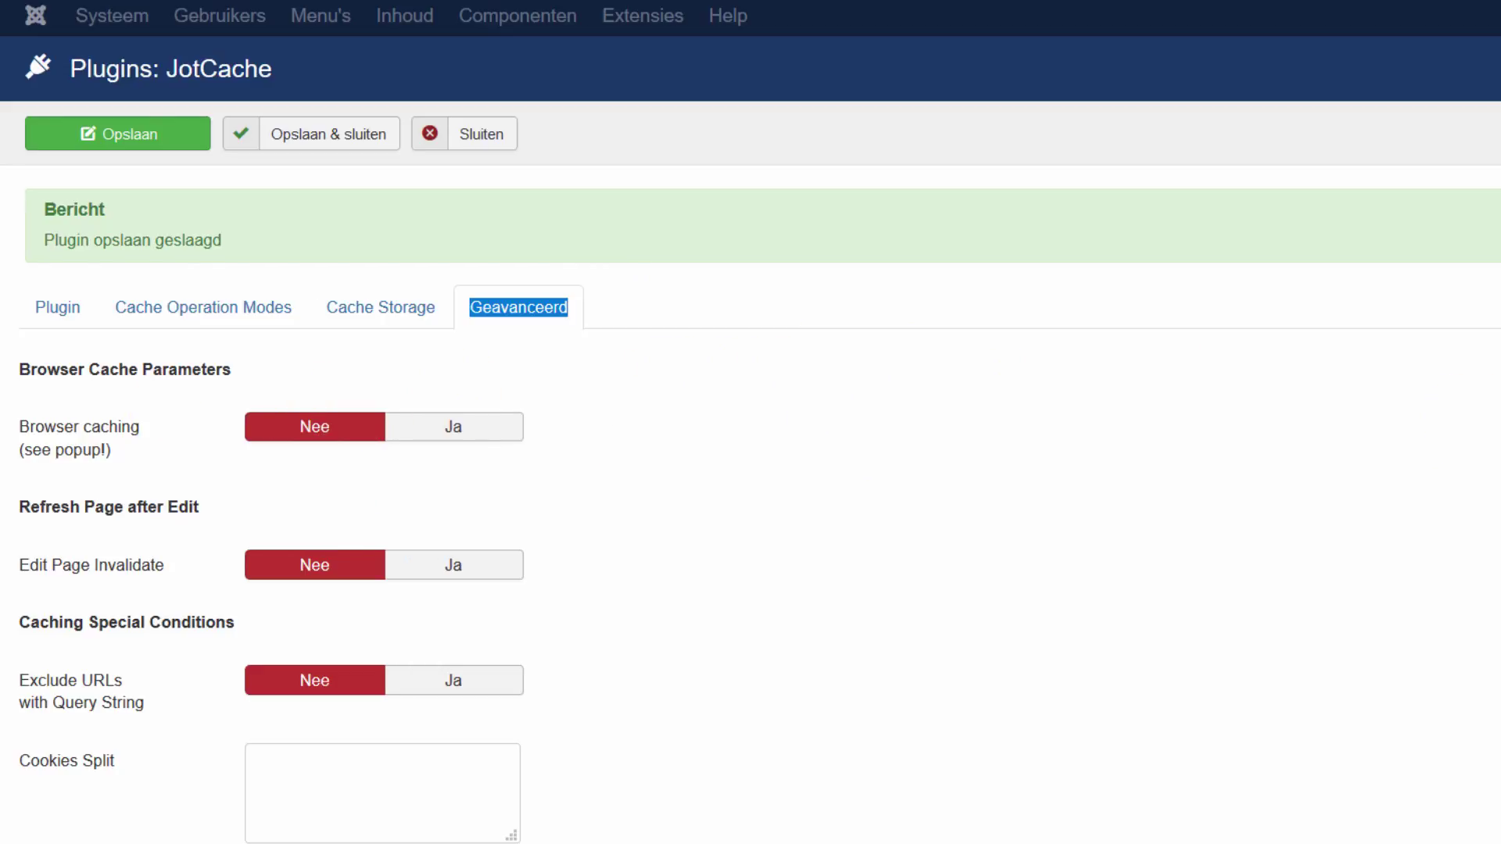
scroll(751, 444, "down", 2)
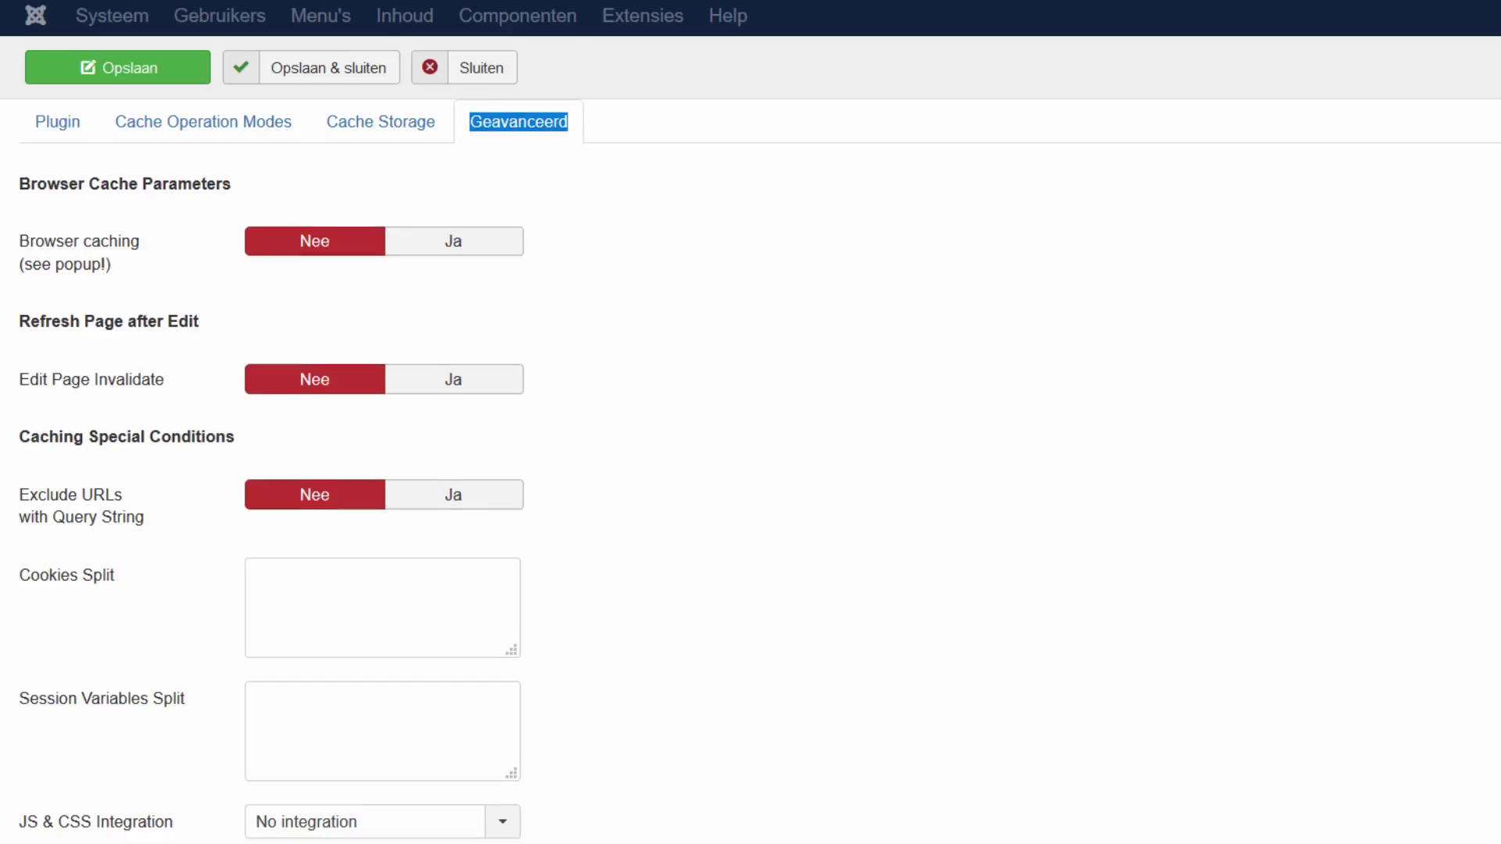
scroll(429, 459, "down", 2)
mouse_move(74, 391)
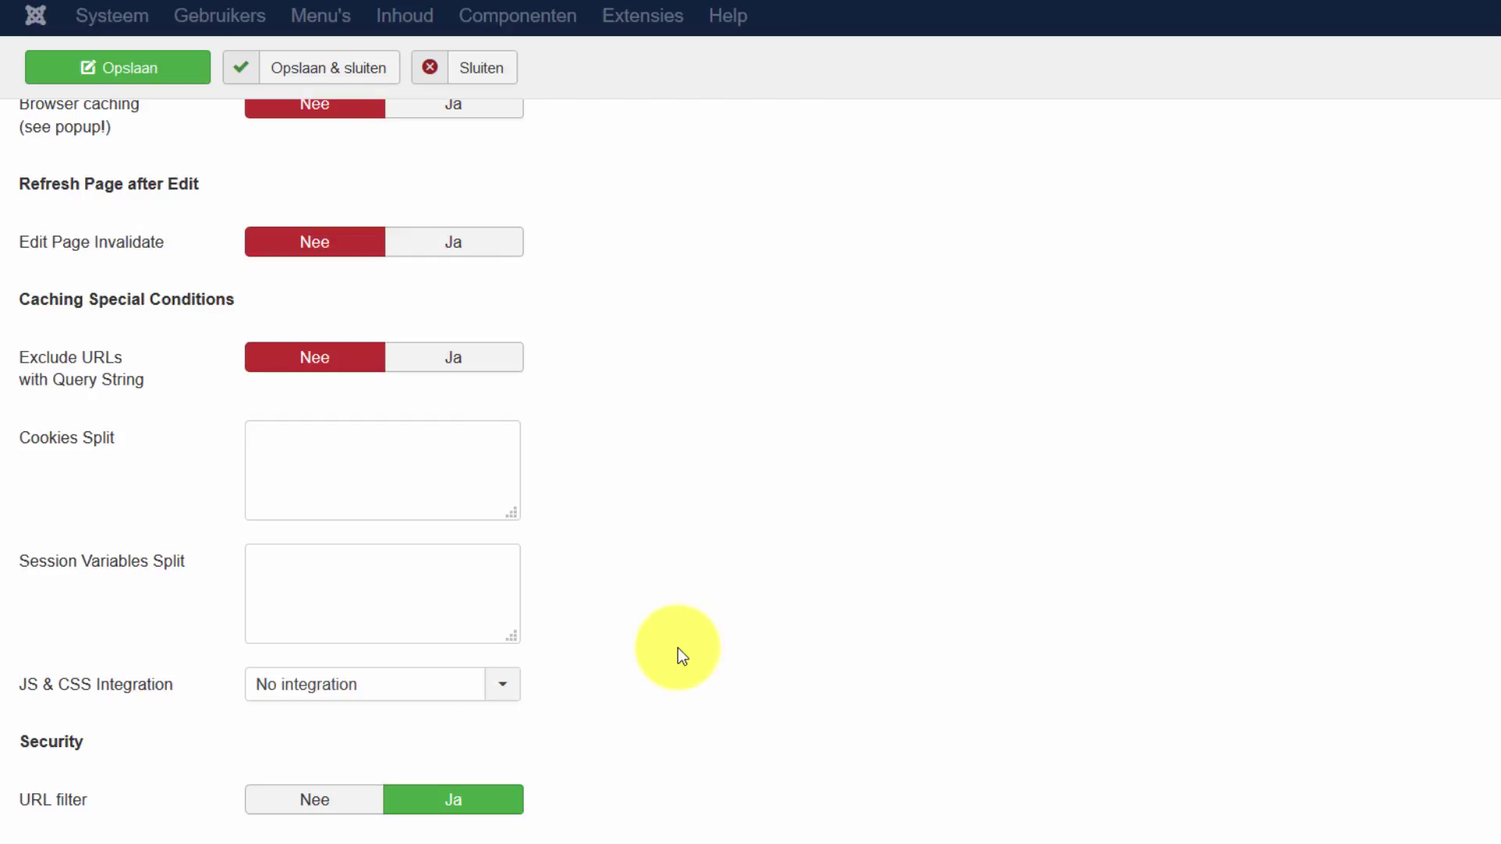
- Look through the JS & CSS Integration options without changing No integration, and save and close the JotCache plugin
left_click(507, 696)
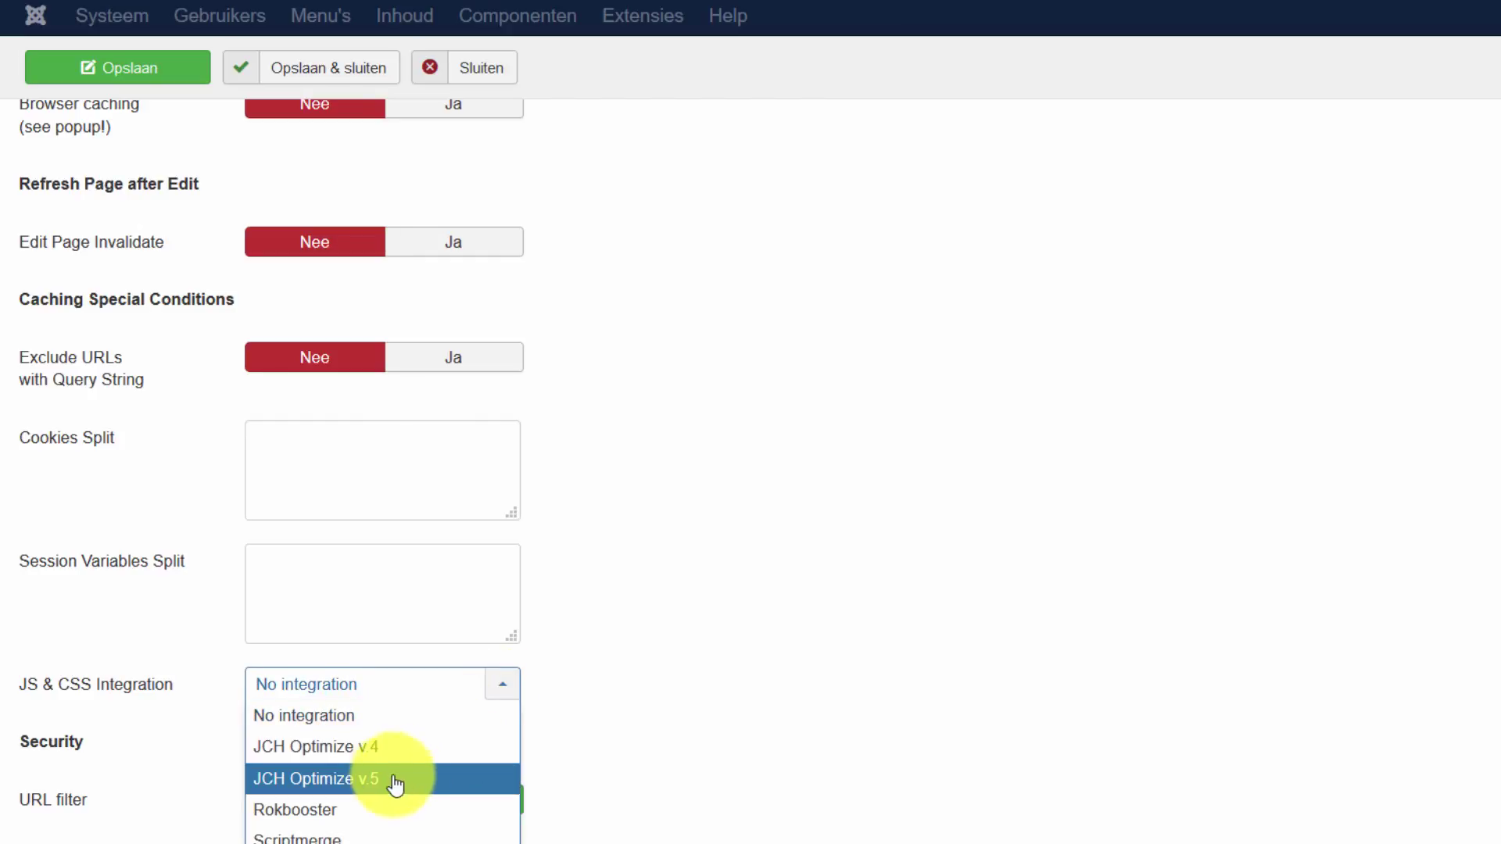
left_click(201, 696)
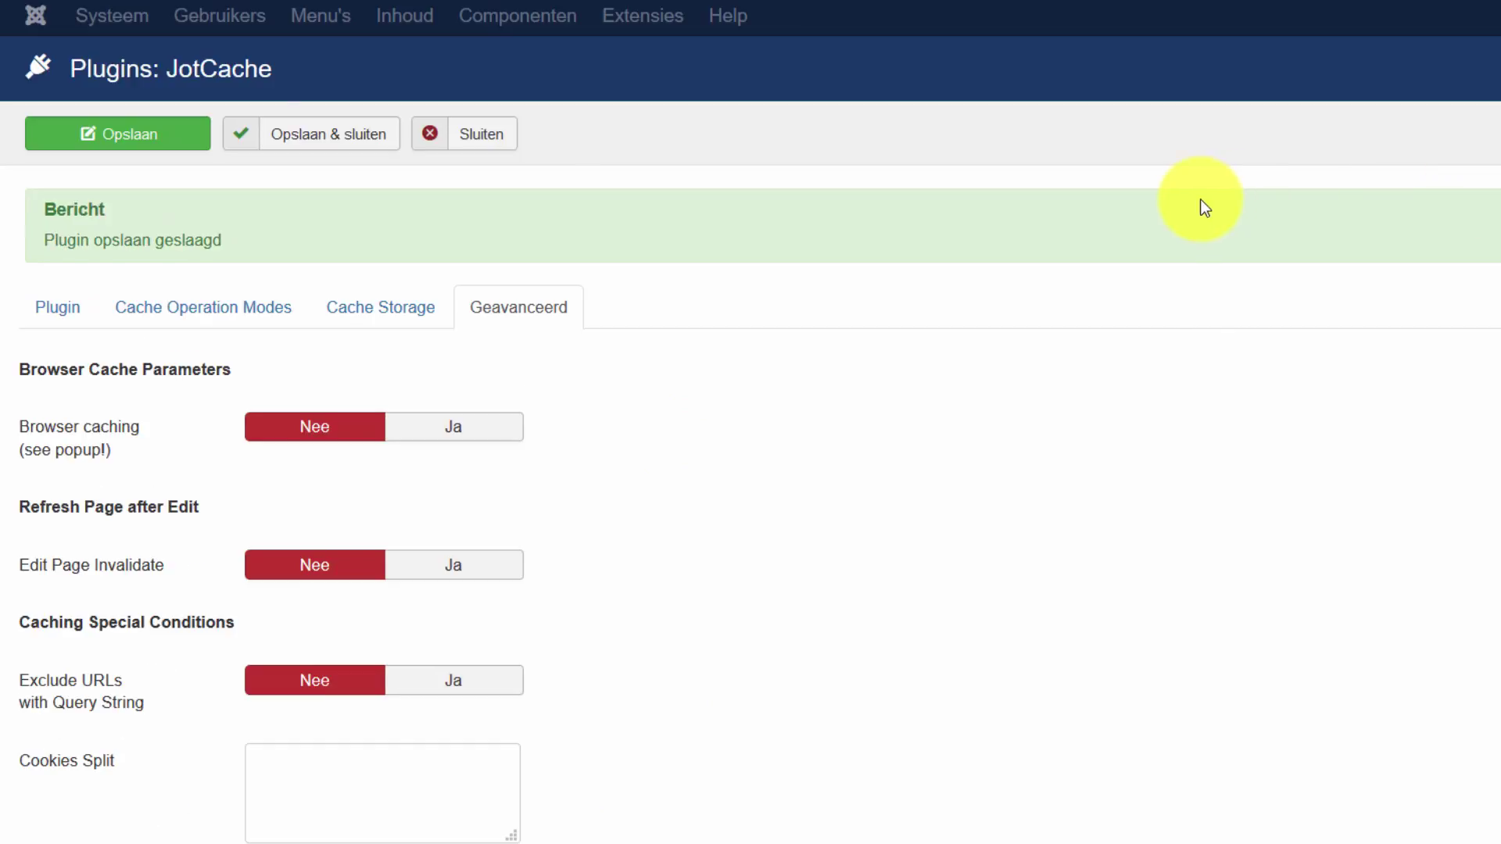
left_click(312, 143)
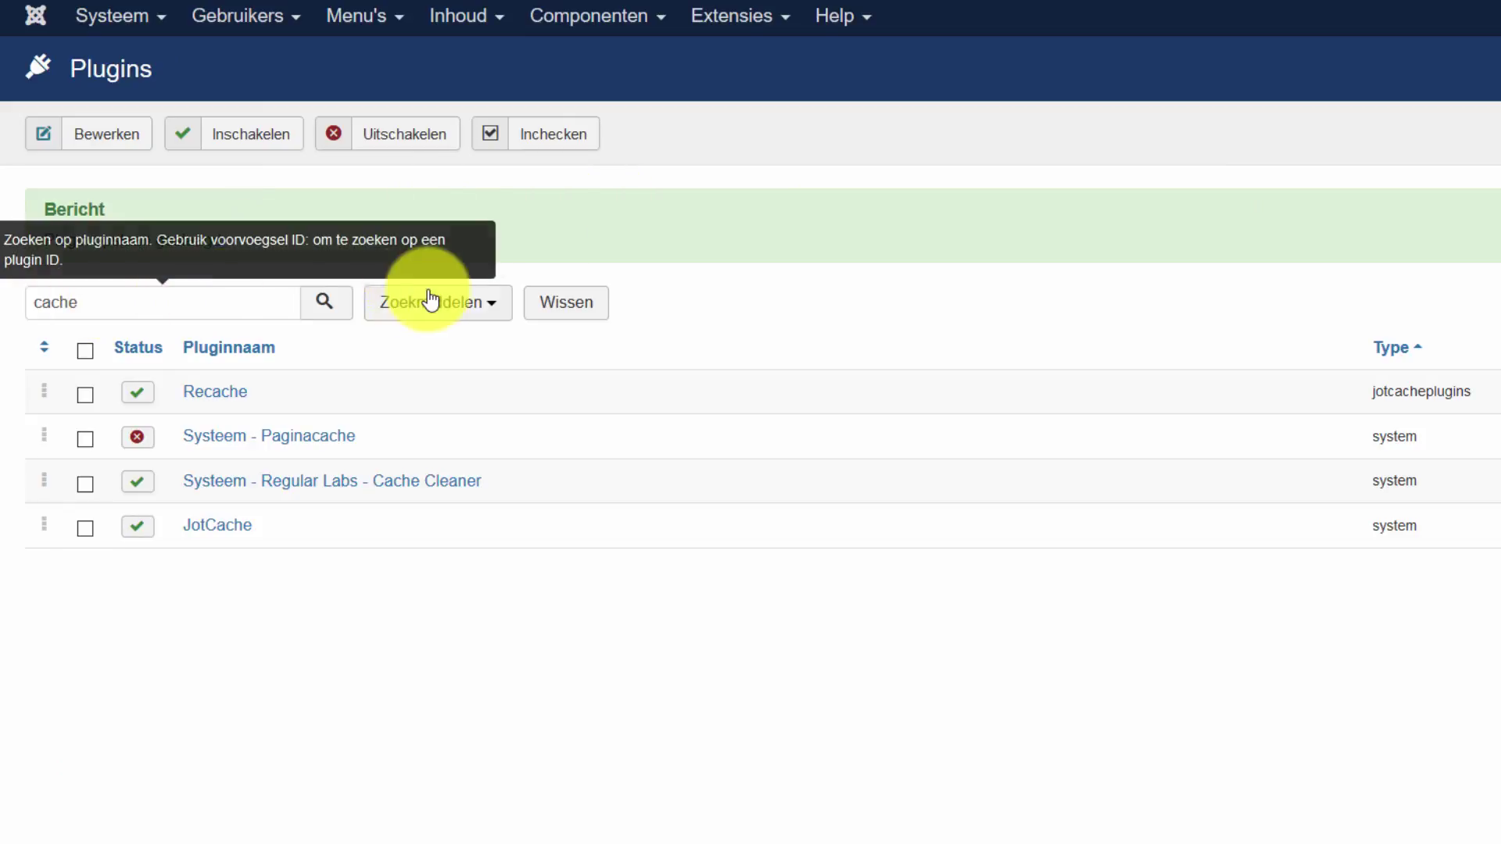
- Clear the cache search from the plugin list and filter the plugins by type system
left_click(559, 303)
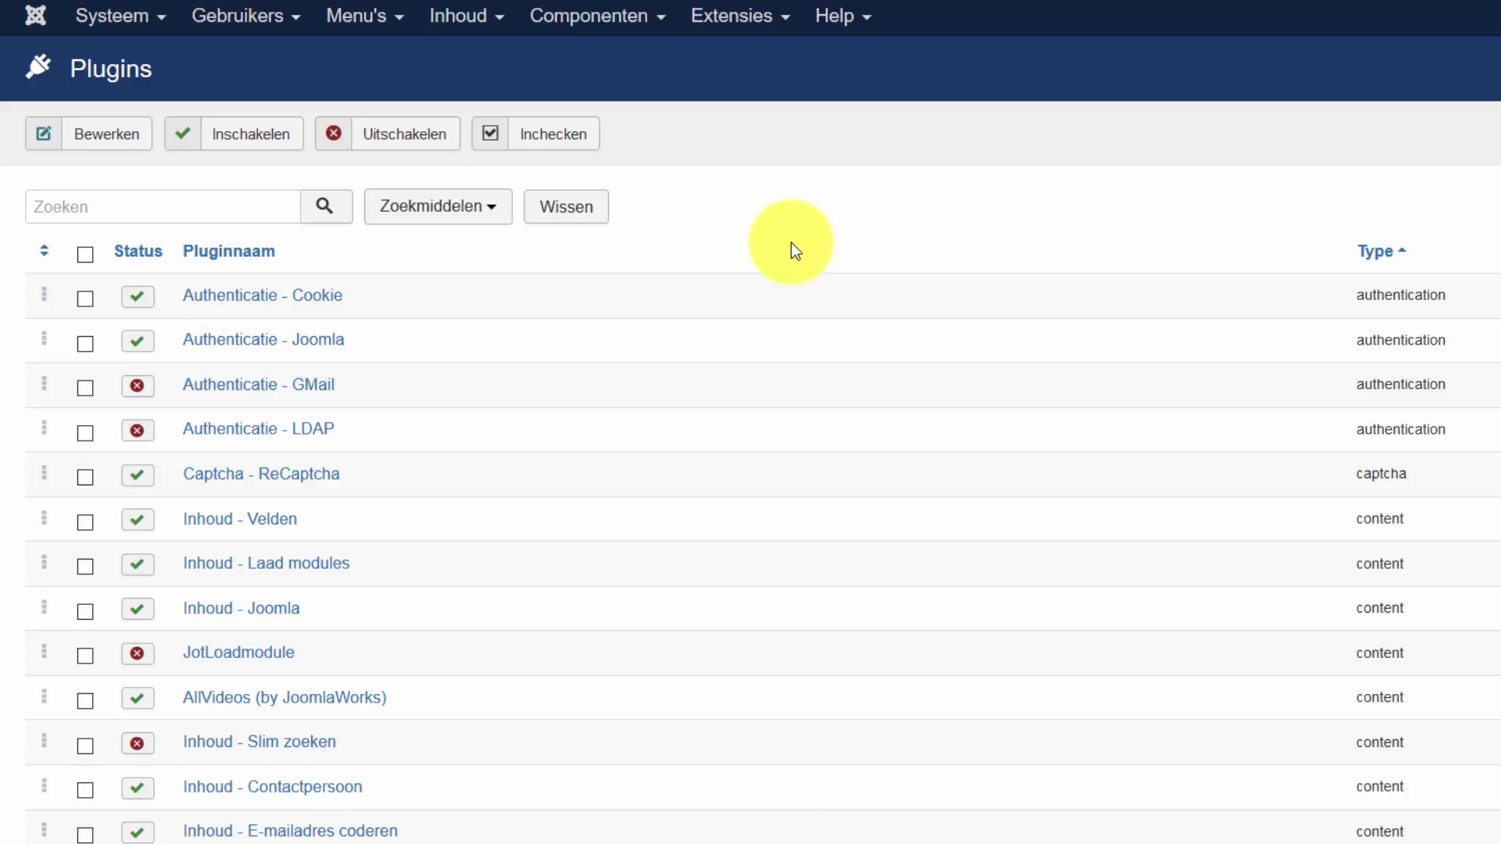
left_click(471, 208)
left_click(565, 261)
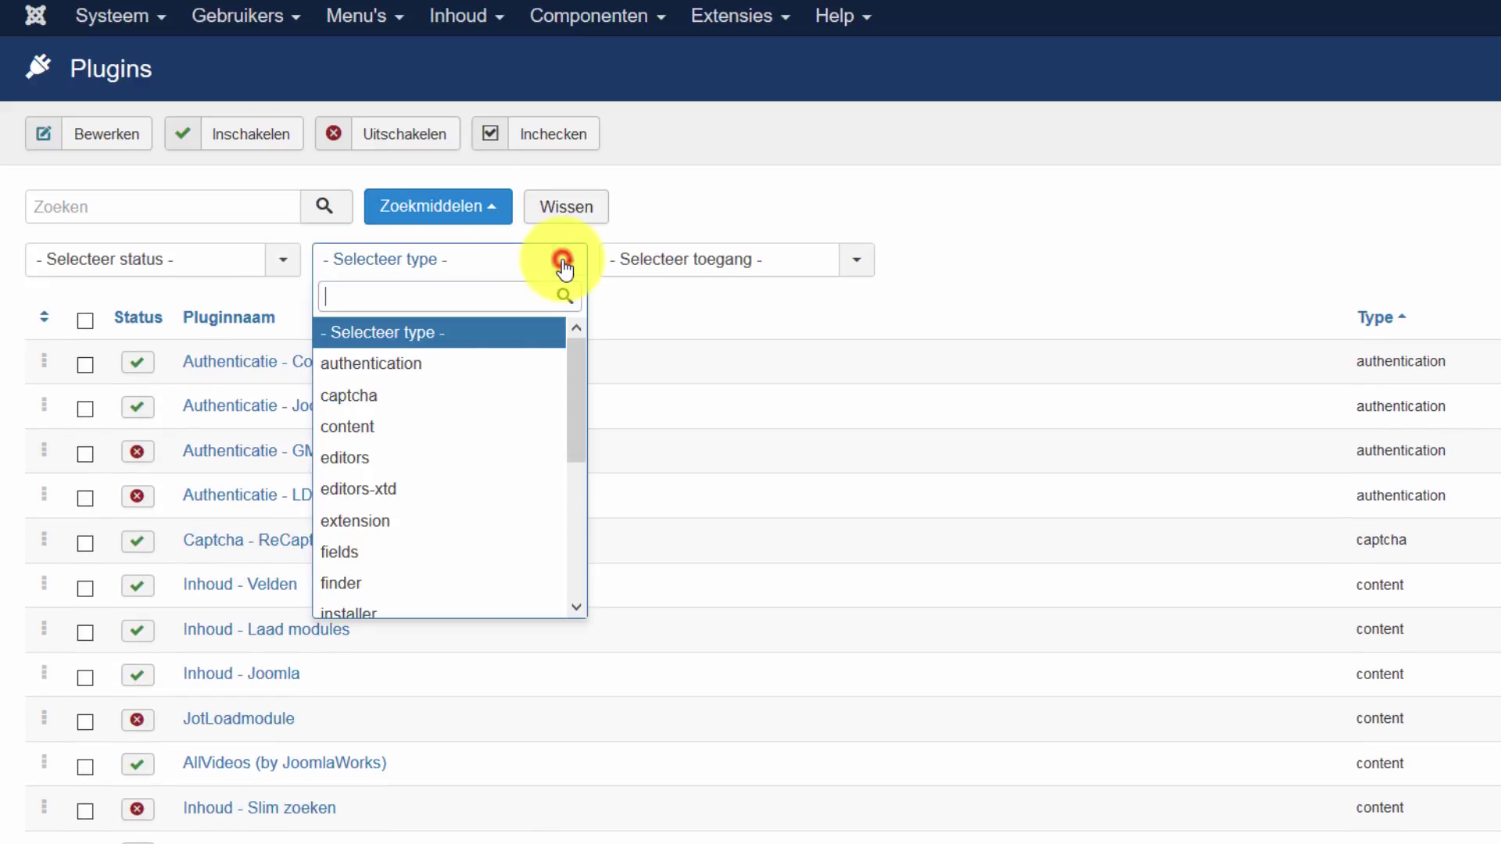
left_click_drag(565, 440, 536, 597)
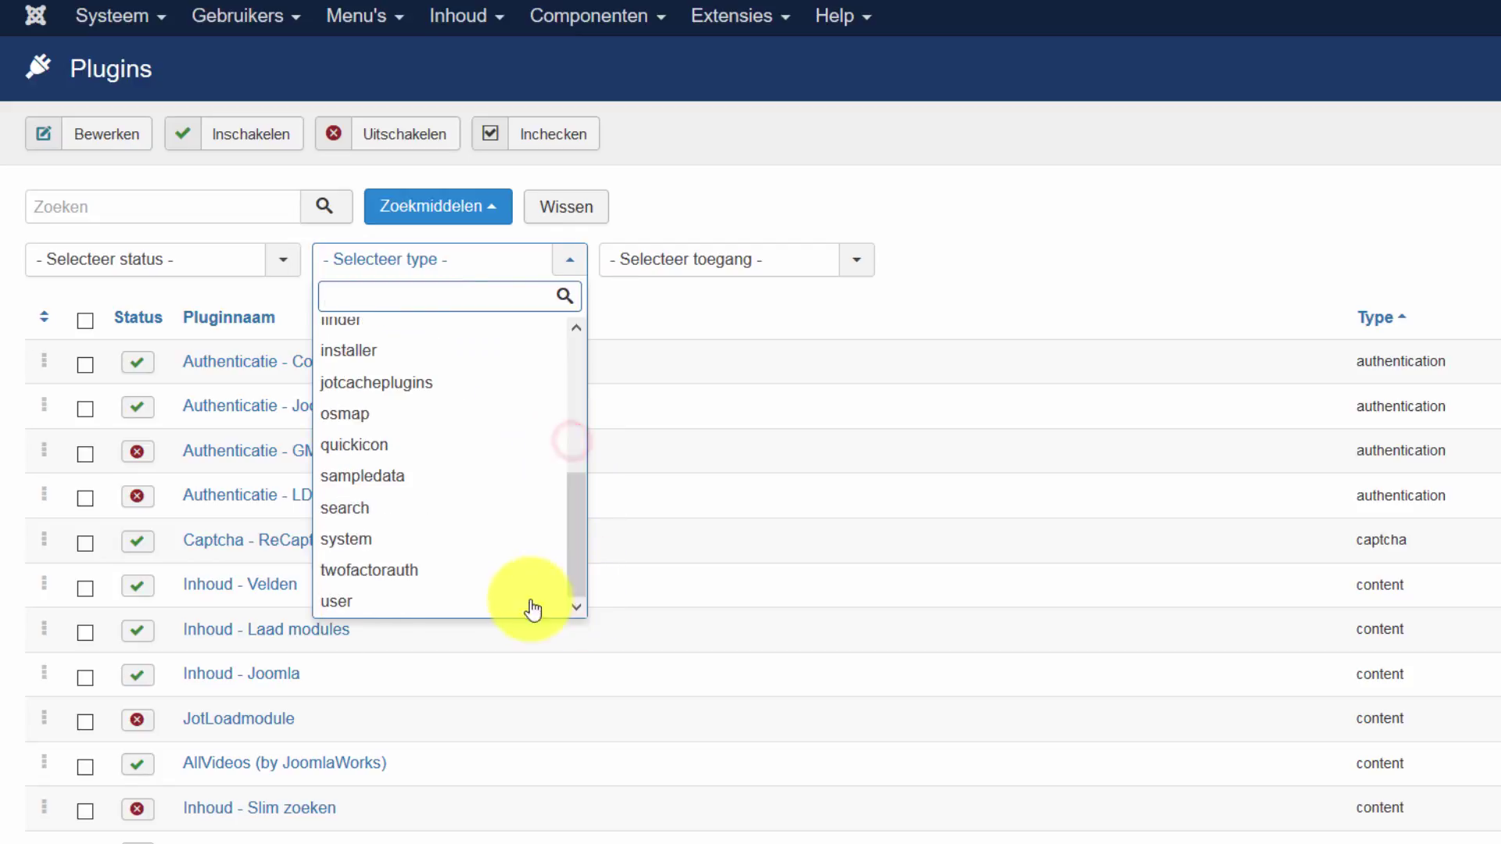
left_click(421, 546)
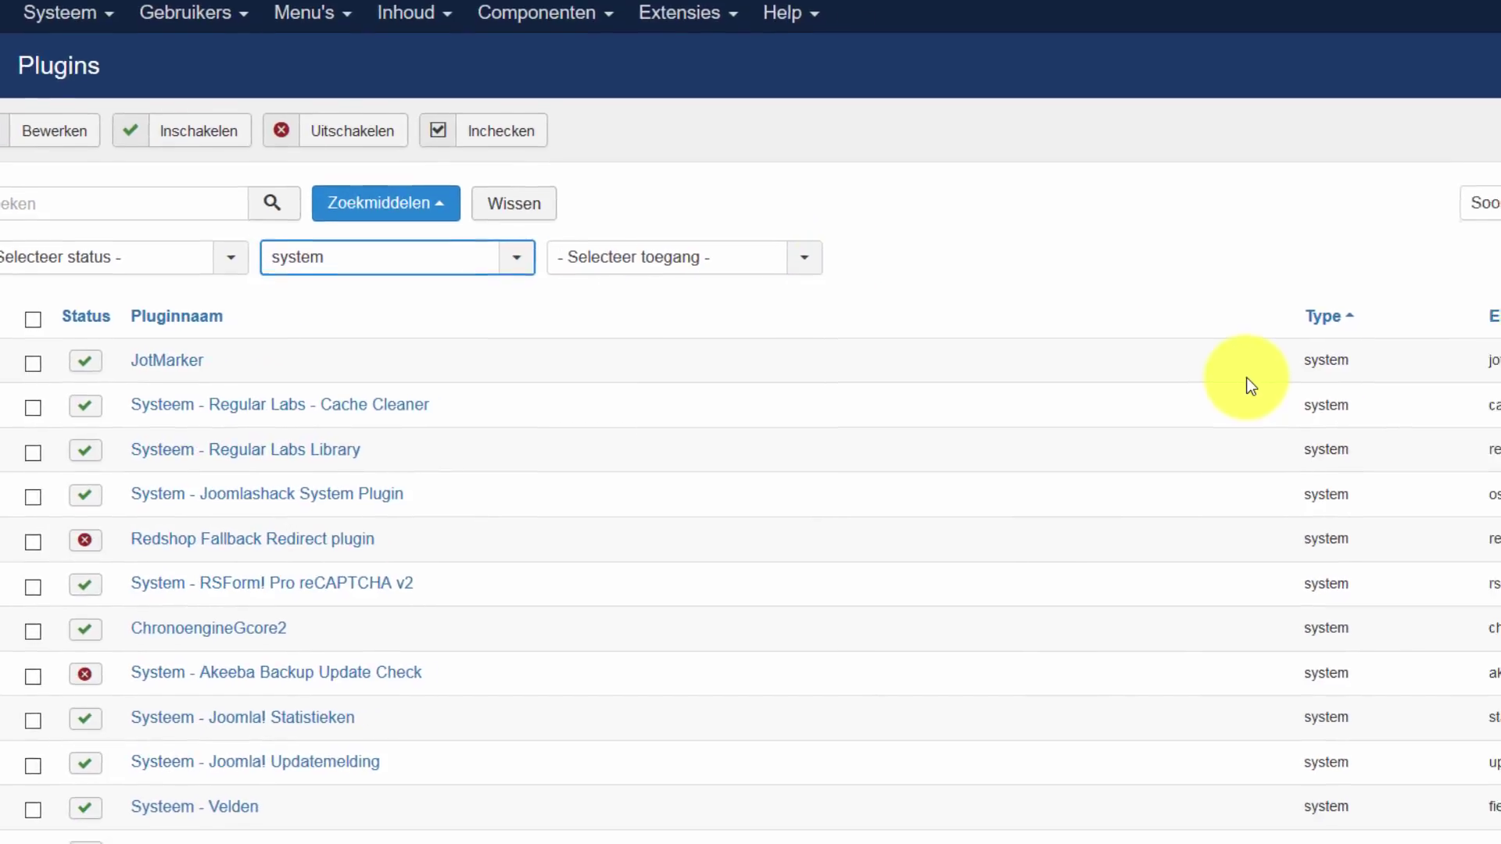
- Raise the list limit to its highest option so that all system plugins are listed on one page
left_click(1468, 188)
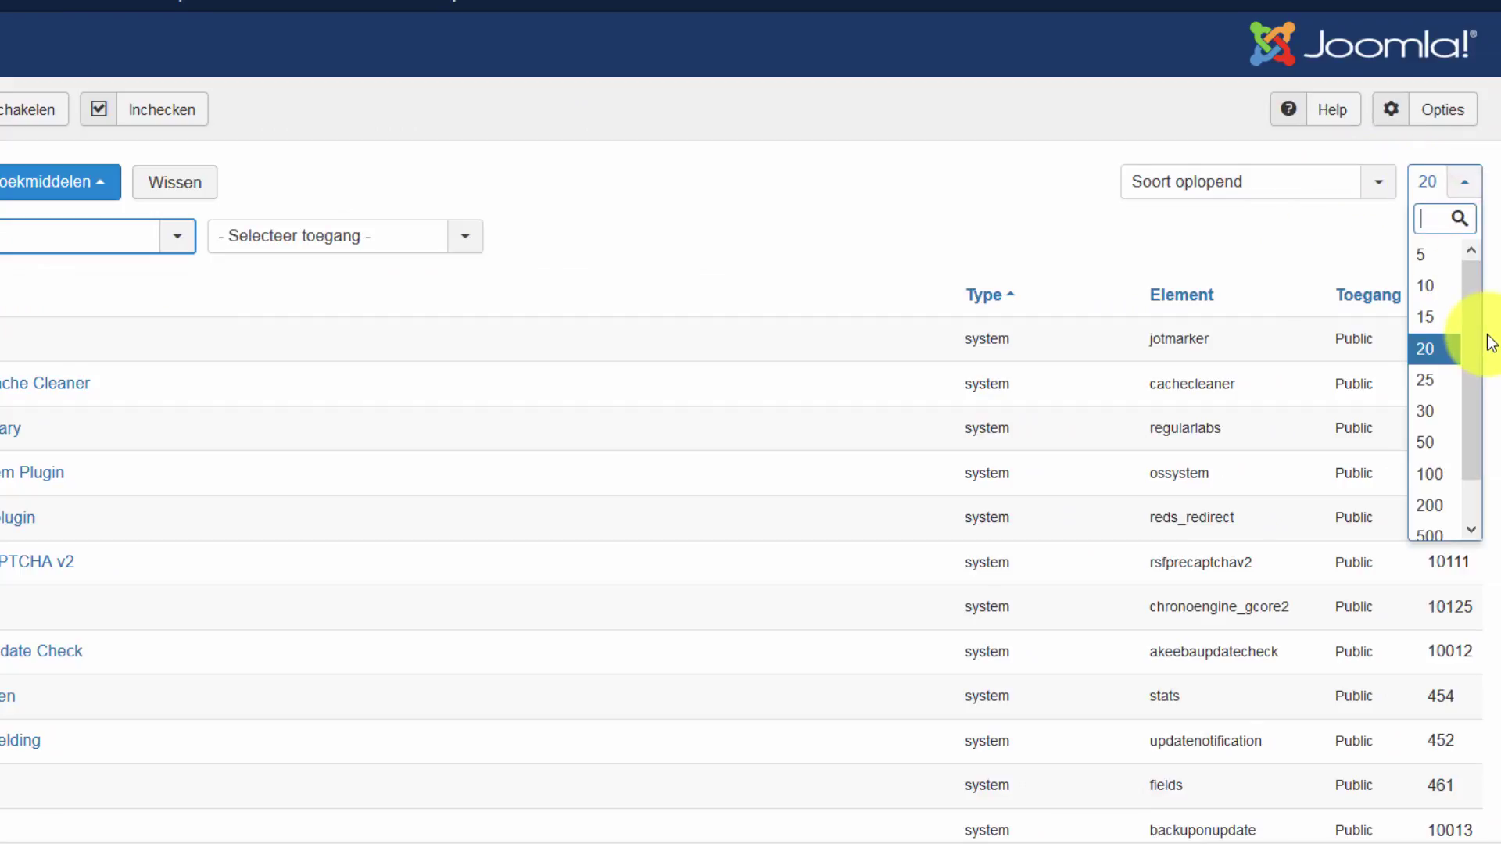
left_click_drag(1474, 342, 1470, 501)
left_click(1442, 522)
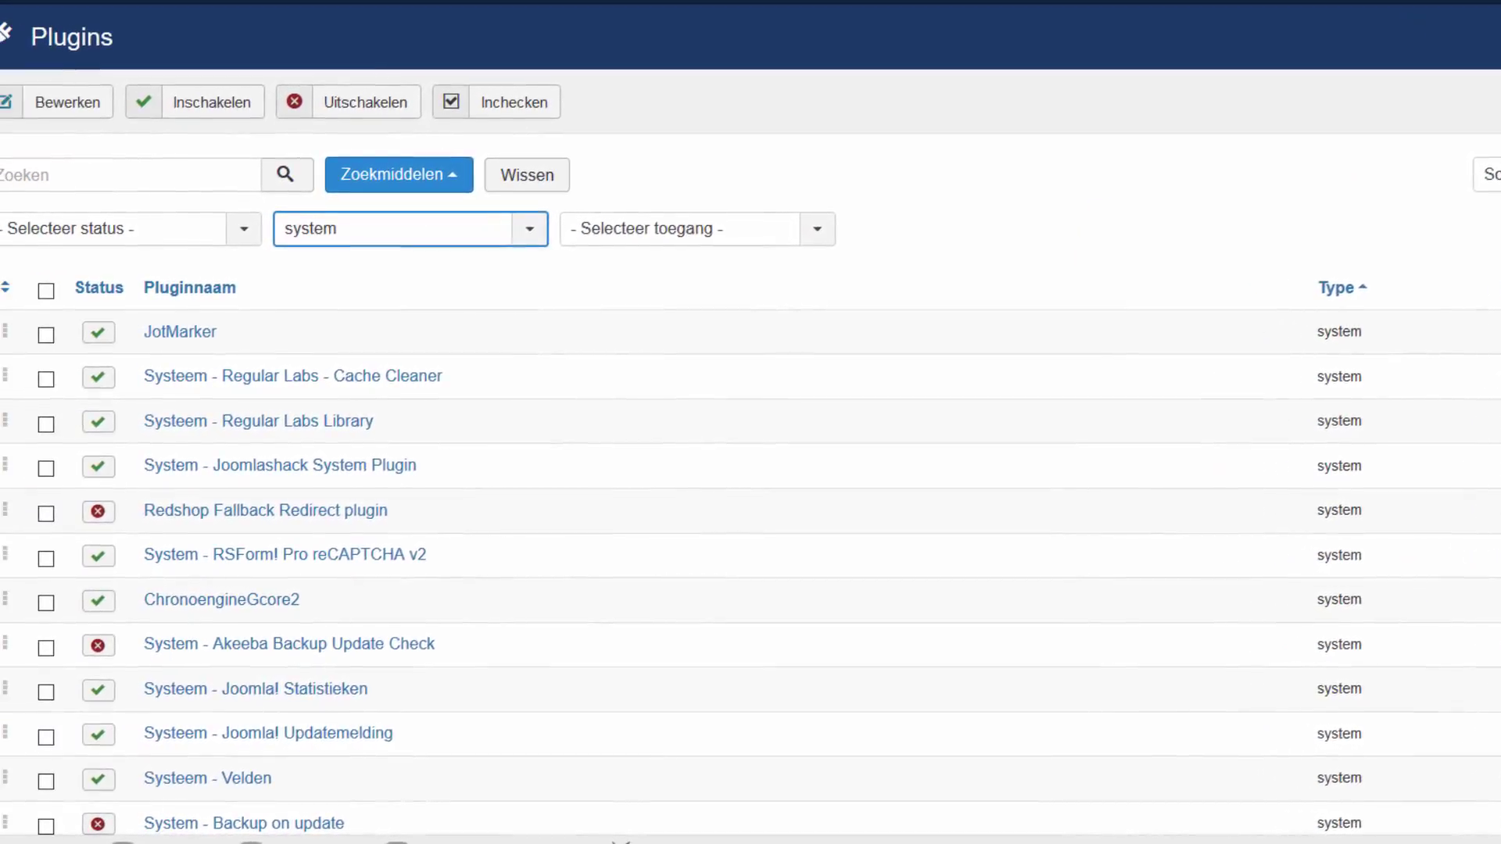
- Sort the system plugins by their ordering and keep JotCache in last position, below Systeem - Paginacache
scroll(751, 470, "down", 7)
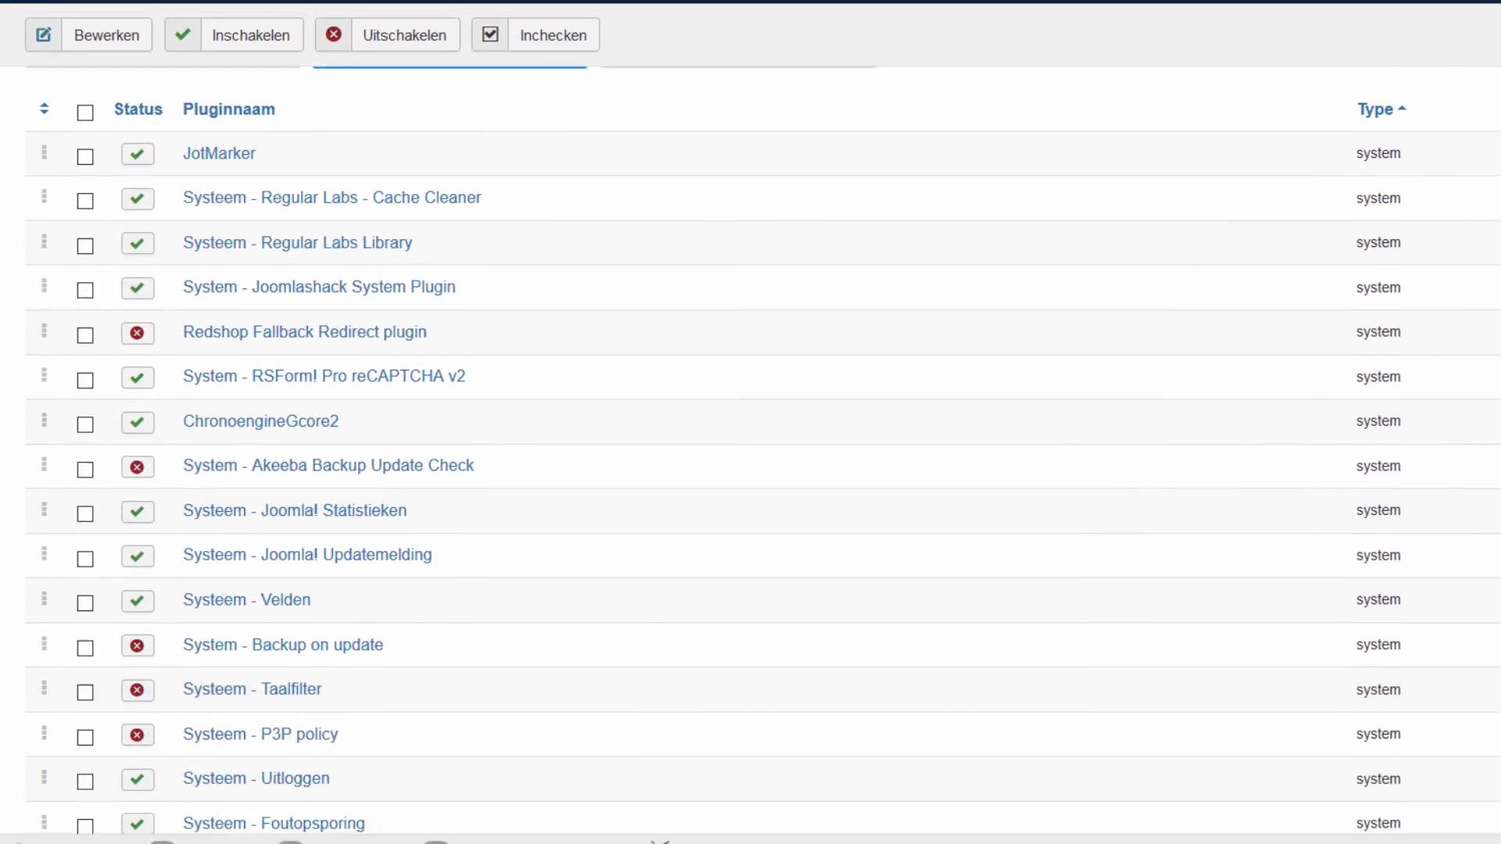
scroll(1230, 637, "down", 2)
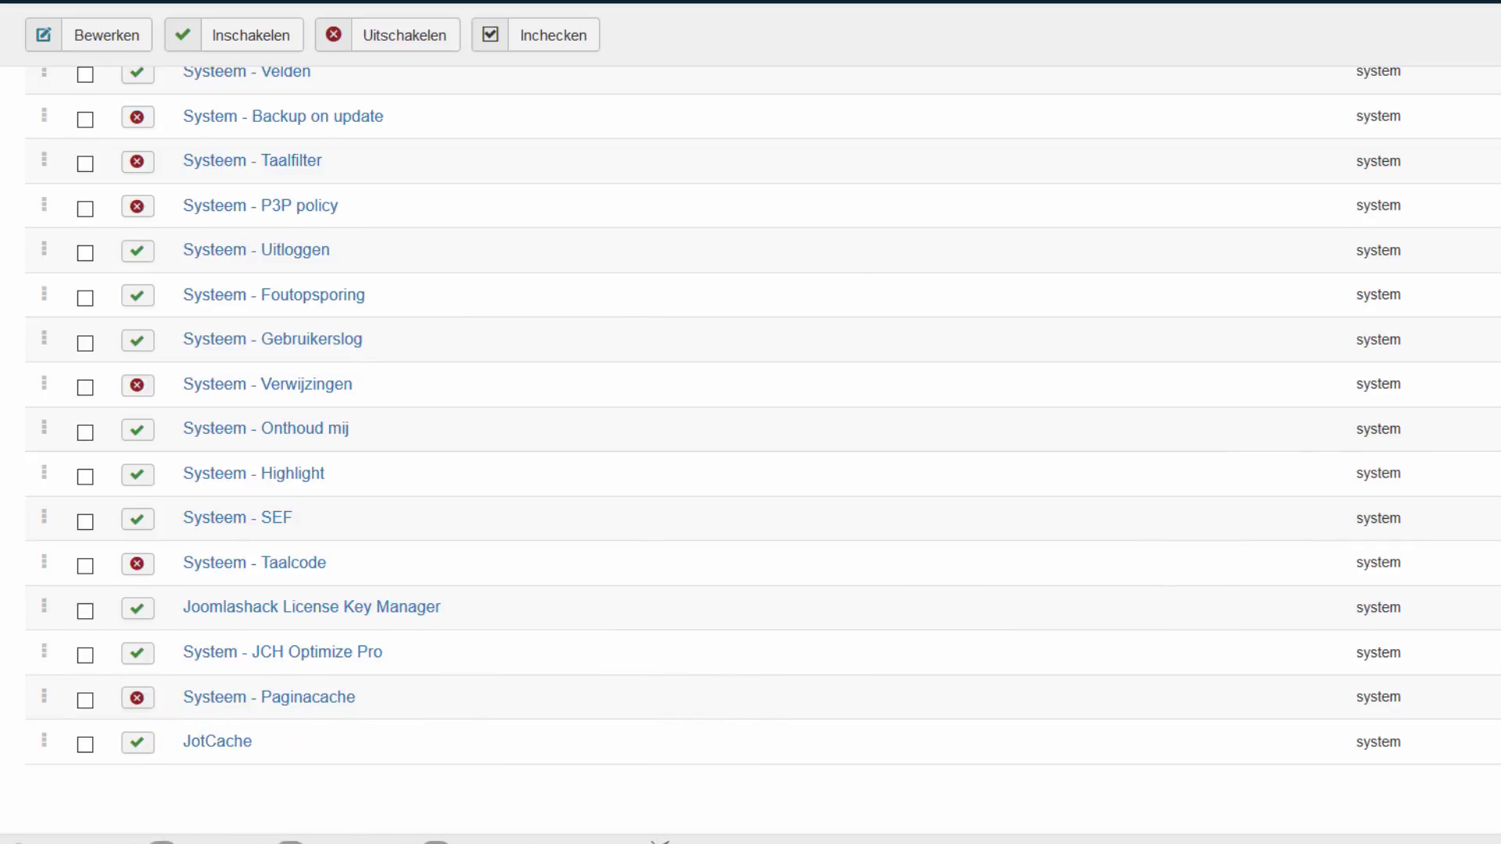
scroll(763, 450, "up", 8)
scroll(763, 451, "down", 8)
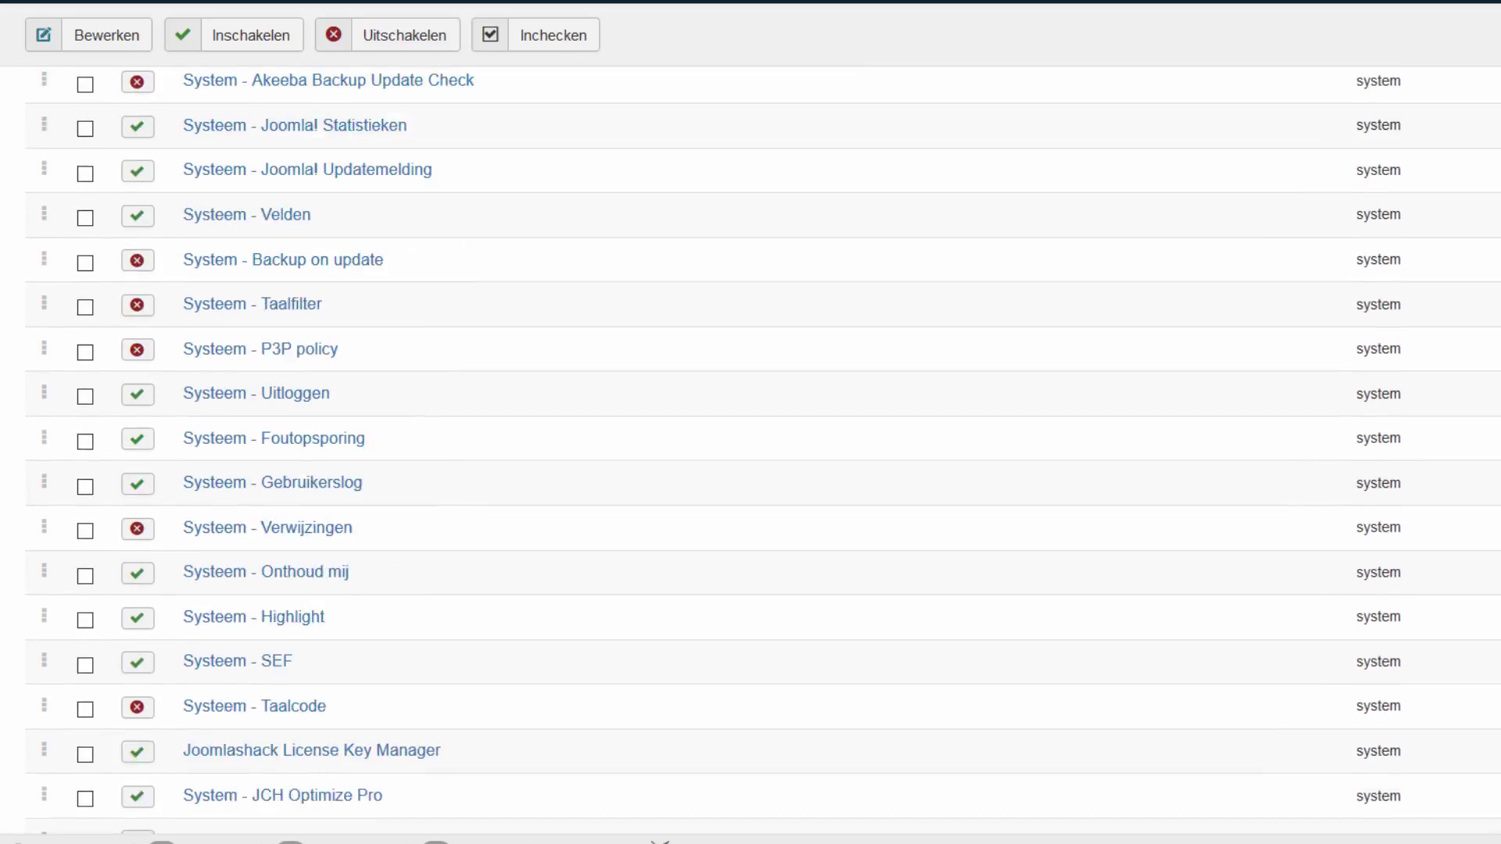
scroll(751, 451, "up", 10)
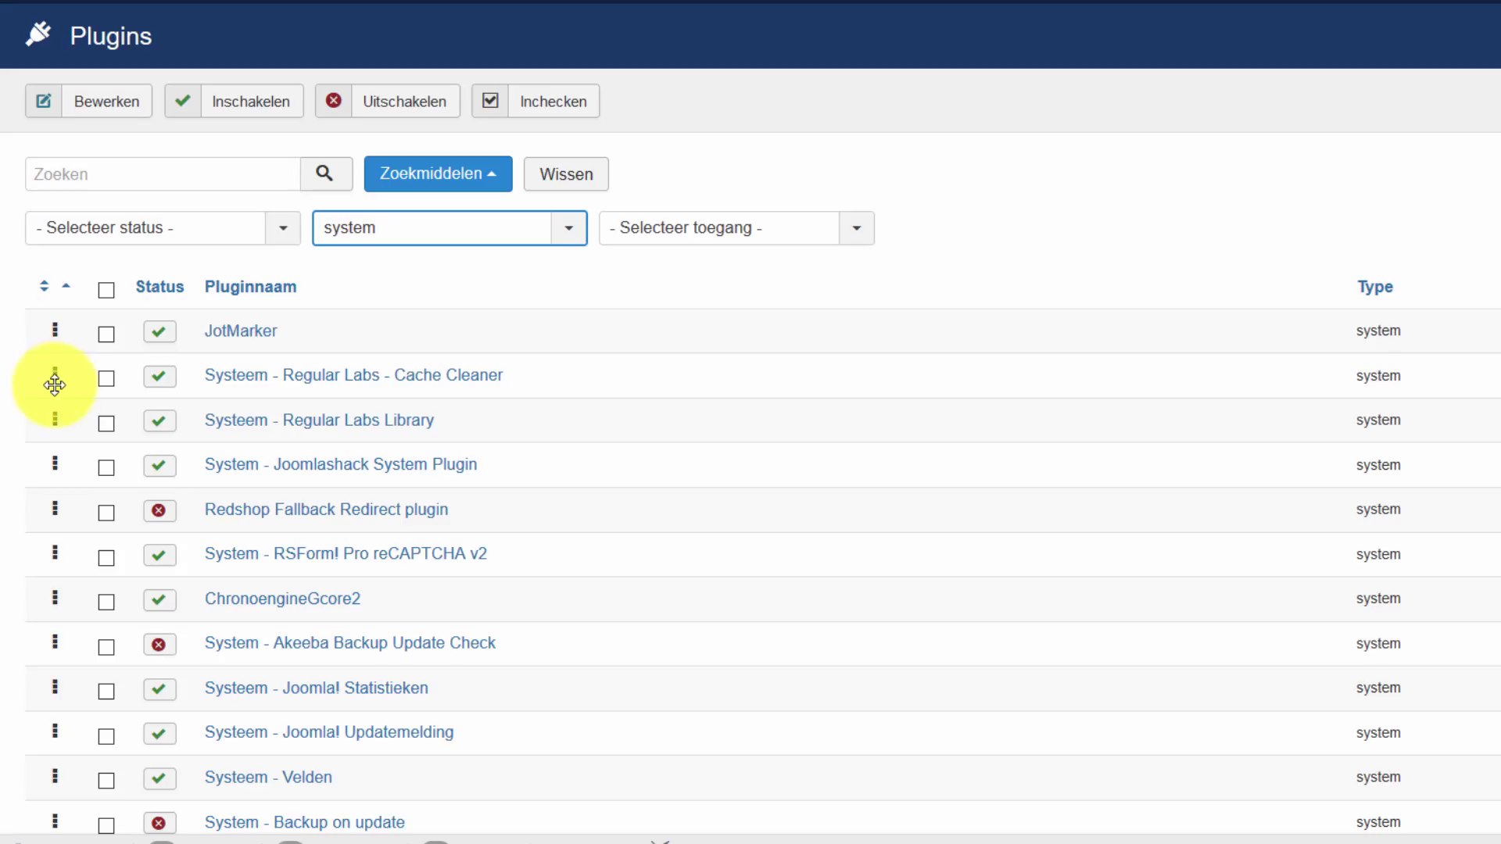
scroll(670, 639, "down", 9)
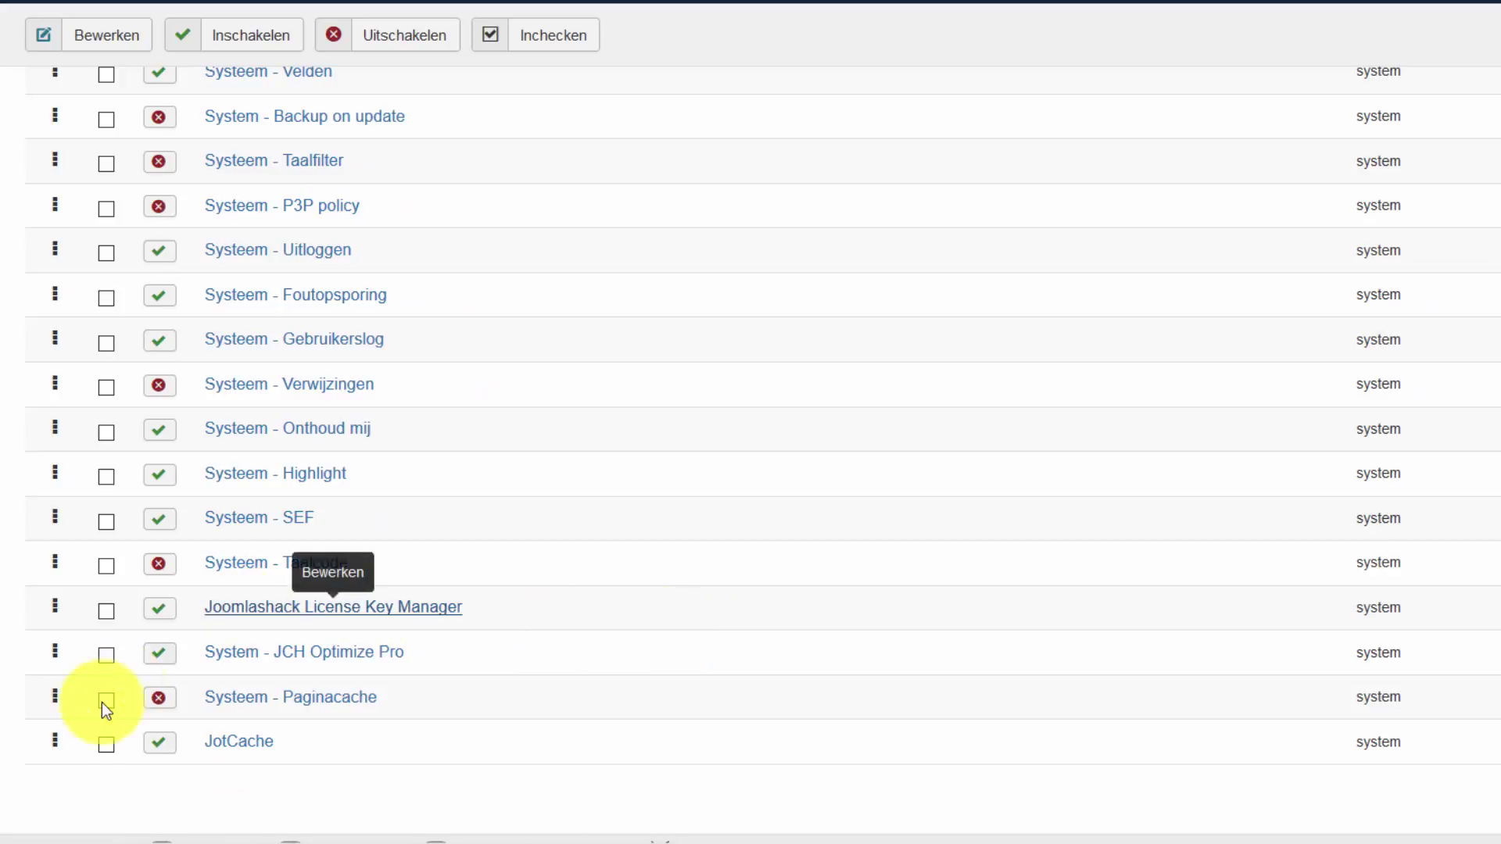
mouse_move(51, 743)
left_mouse_down()
mouse_move(44, 472)
mouse_move(44, 821)
mouse_move(33, 735)
left_mouse_up()
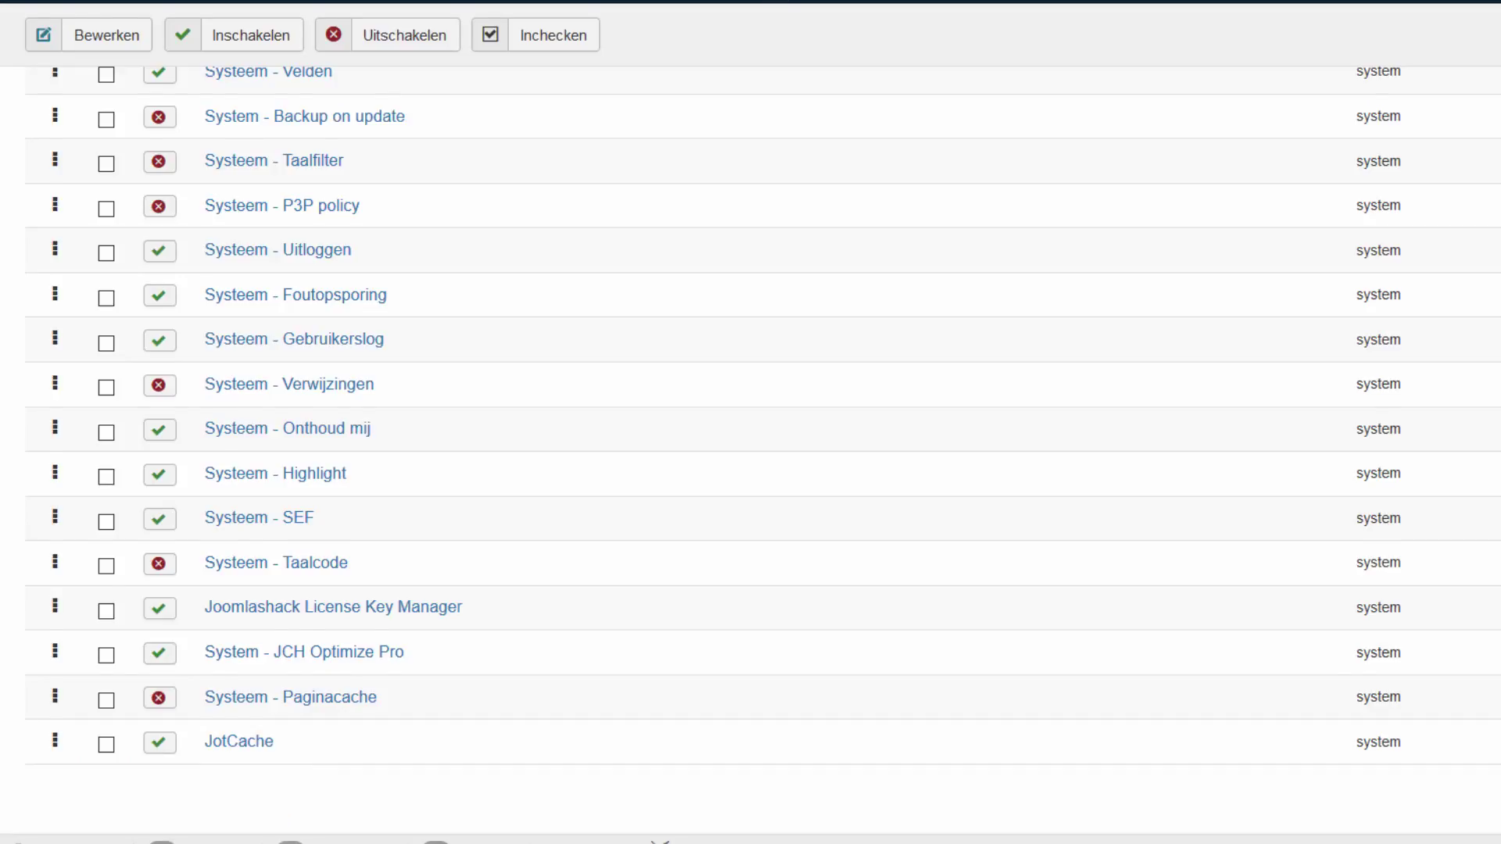
- Open the cache management overview of the JotCache component
scroll(630, 13, "up", 1)
left_click(630, 14)
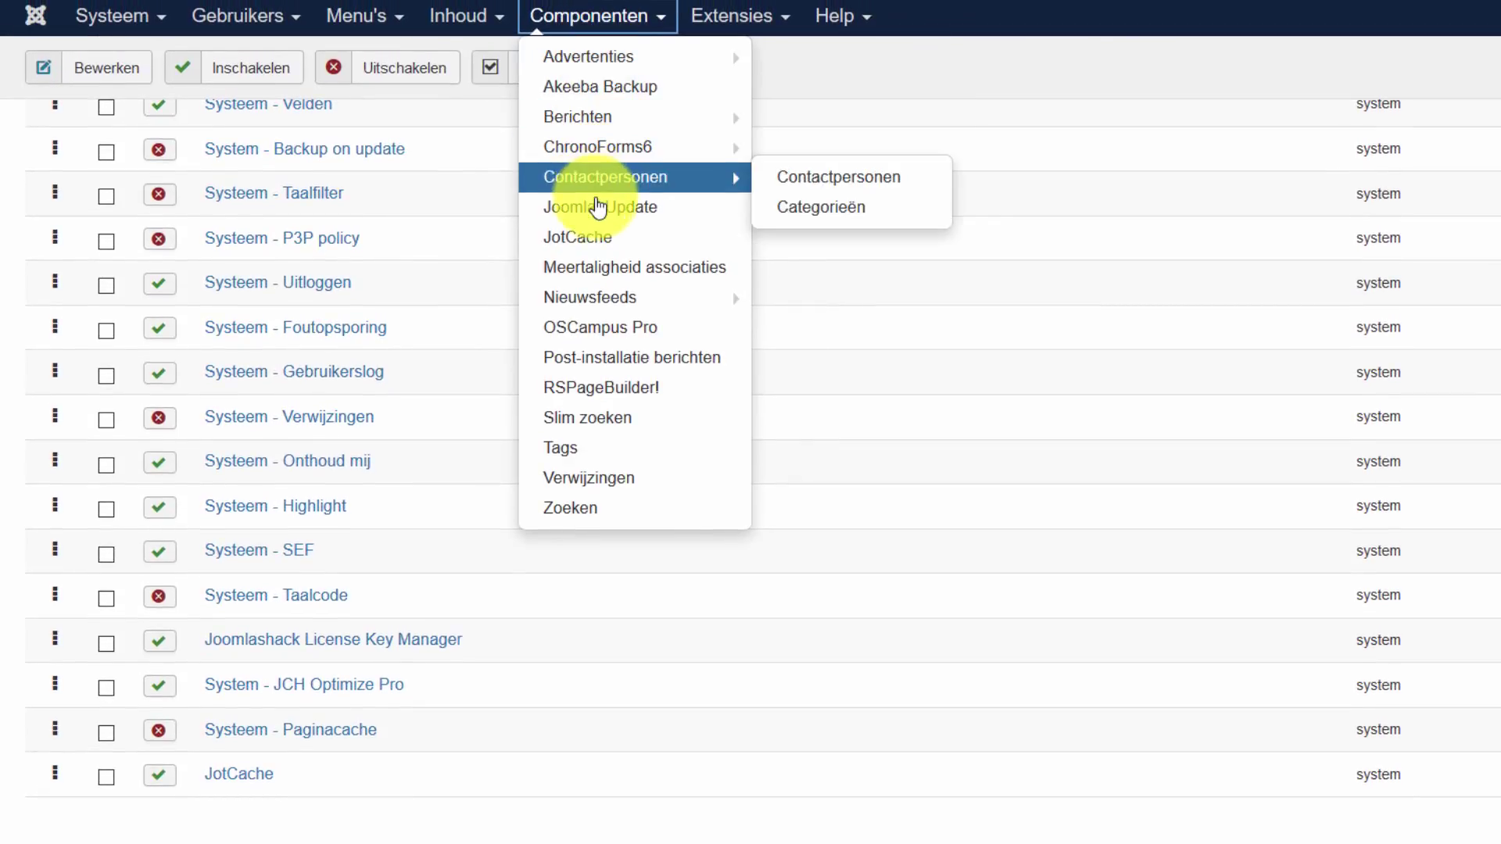
left_click(591, 237)
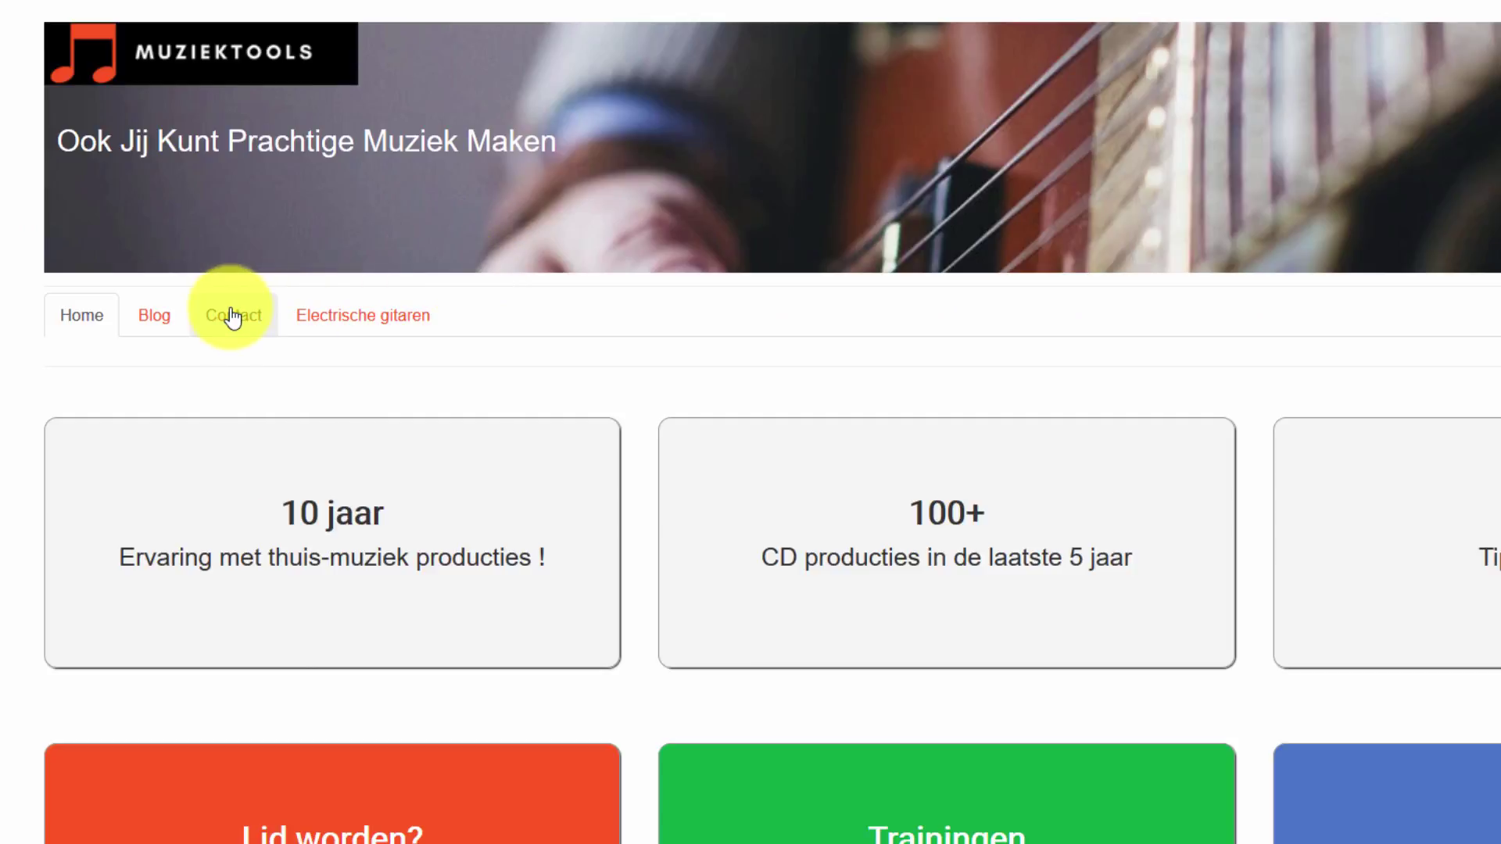
- On the Muziektools website, visit the Blog, Chorus article, Contact and Home pages to have them cached
left_click(163, 315)
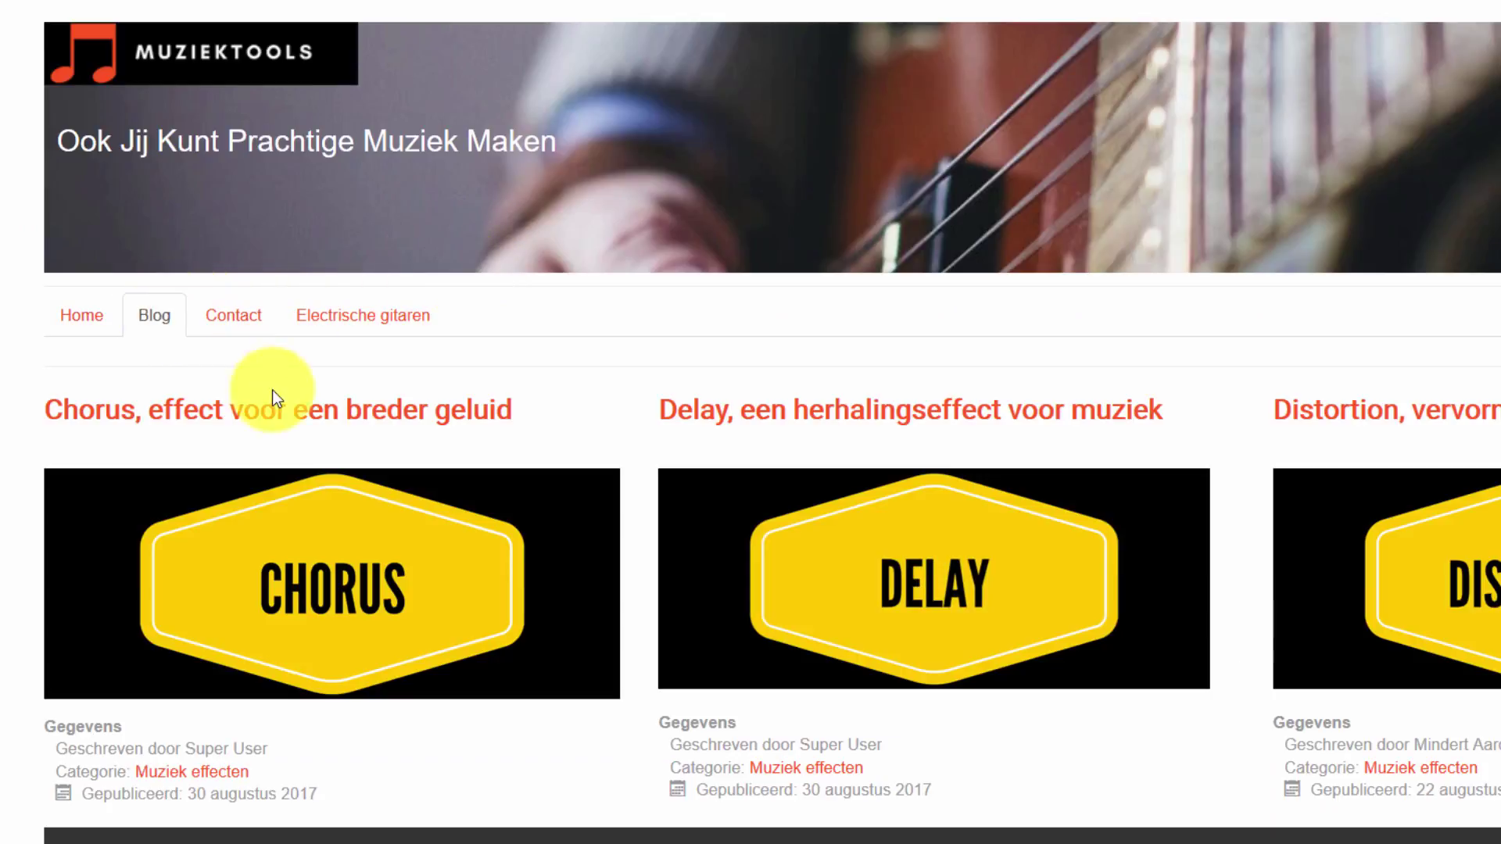
left_click(293, 412)
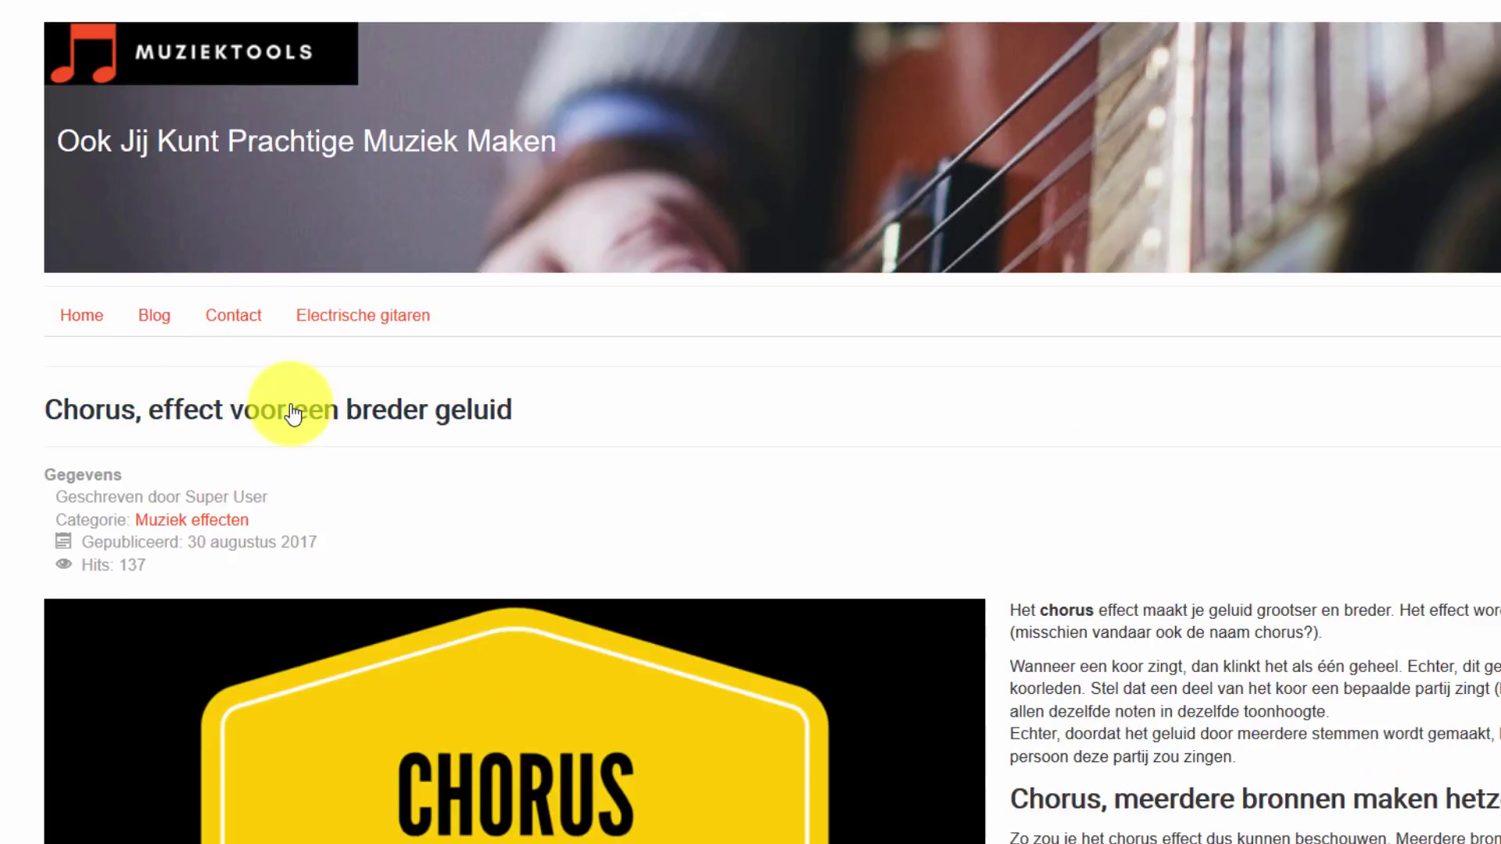
left_click(85, 316)
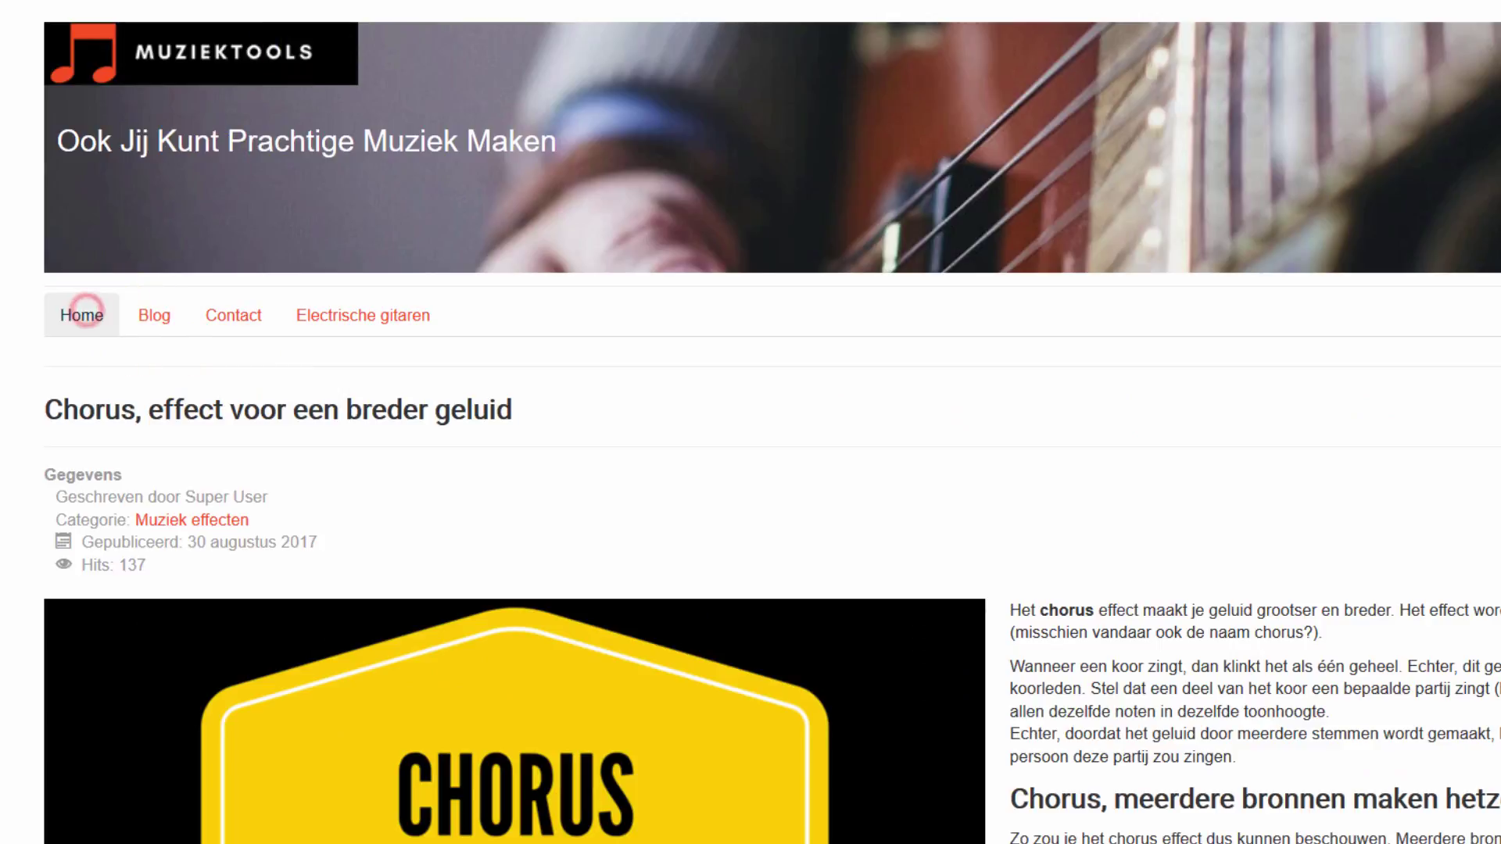
left_click(227, 321)
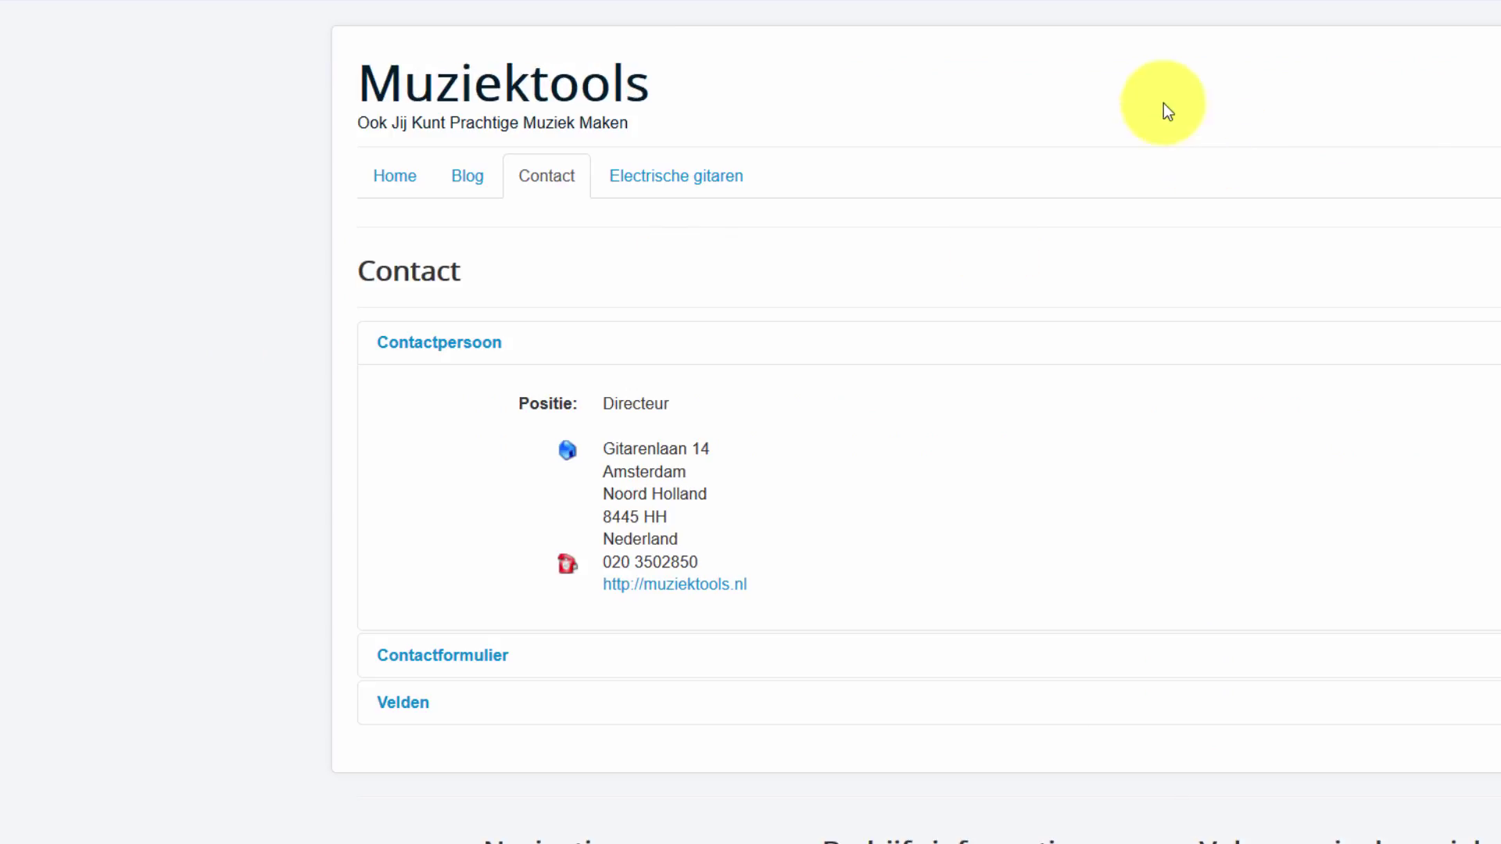
left_click(395, 183)
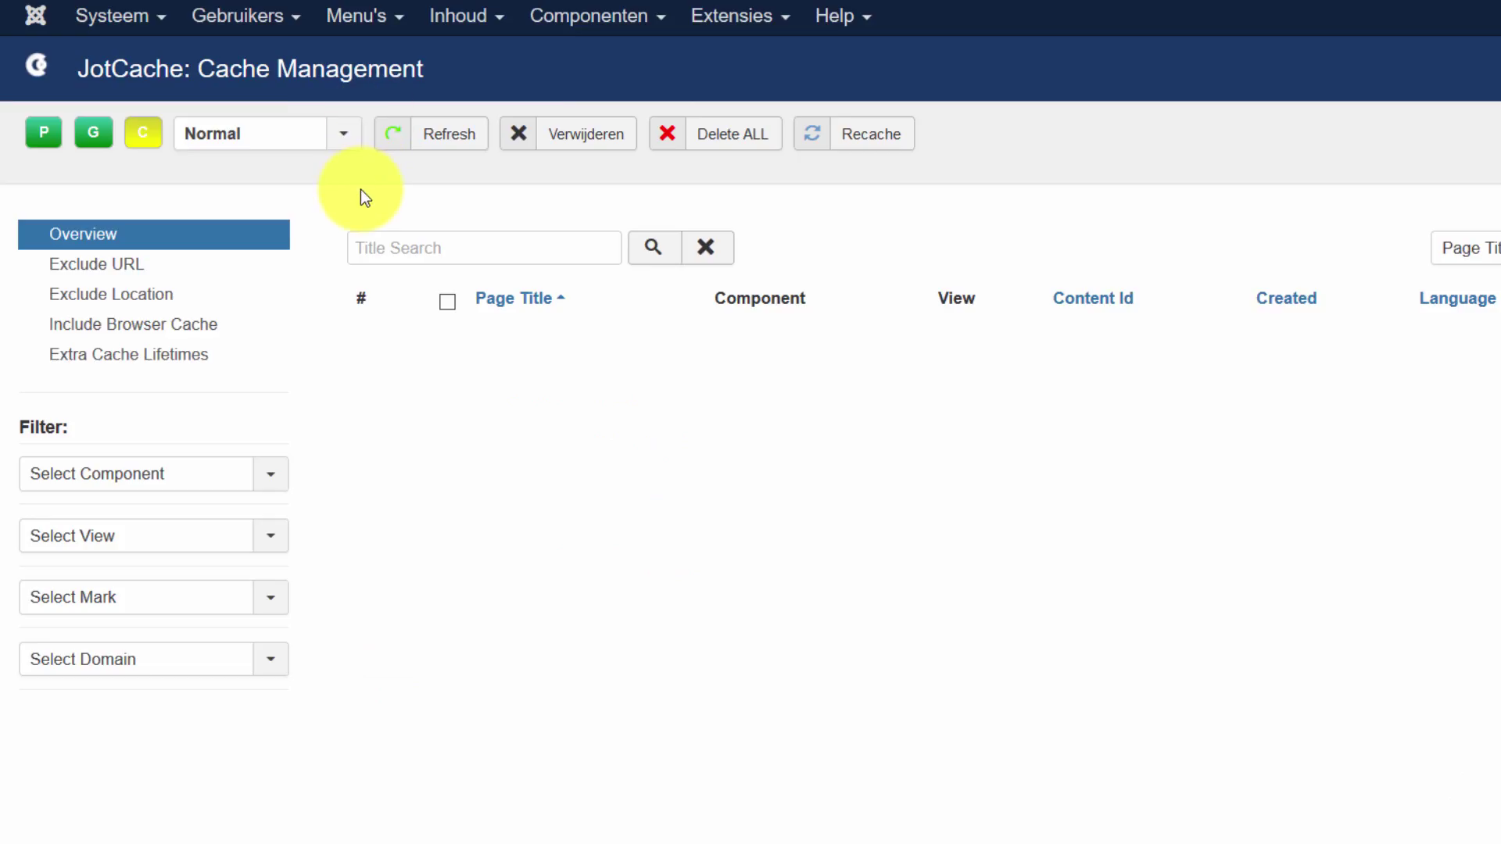
- Refresh JotCache's overview of cached pages and delete all cached items
left_click(446, 142)
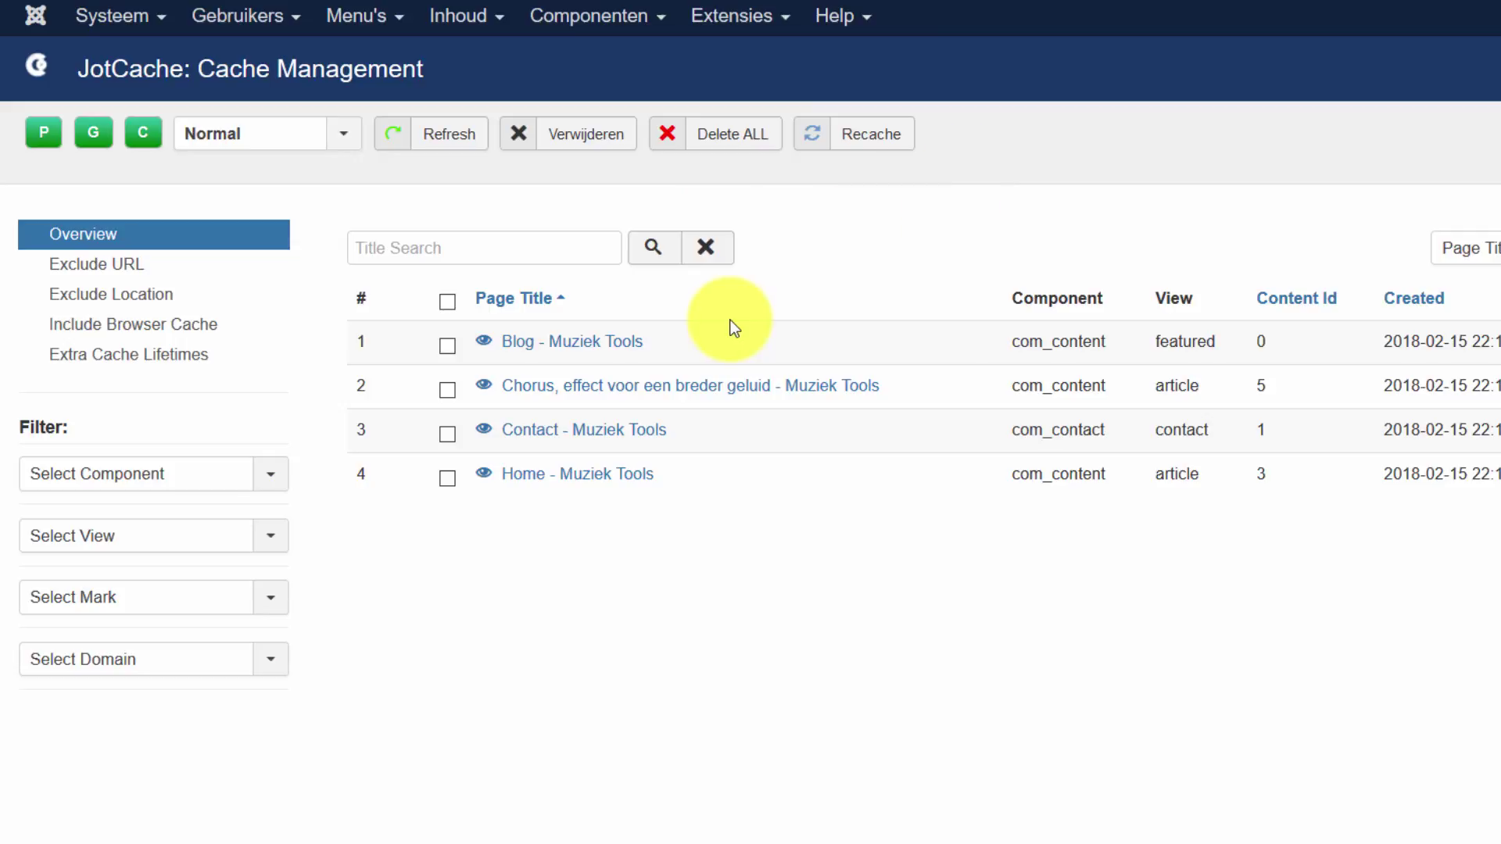
left_click(708, 136)
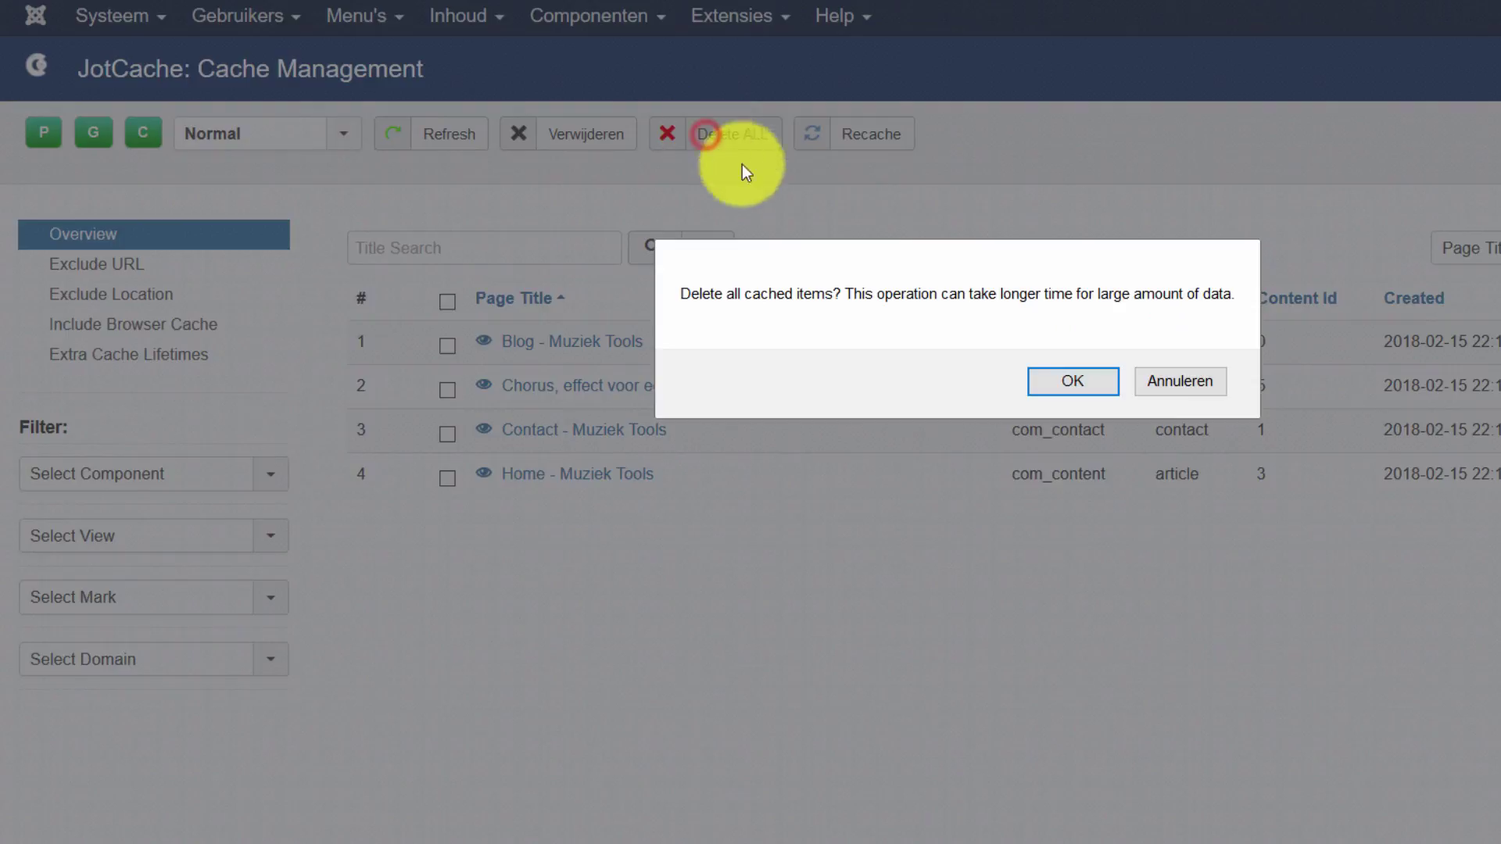
left_click(1075, 383)
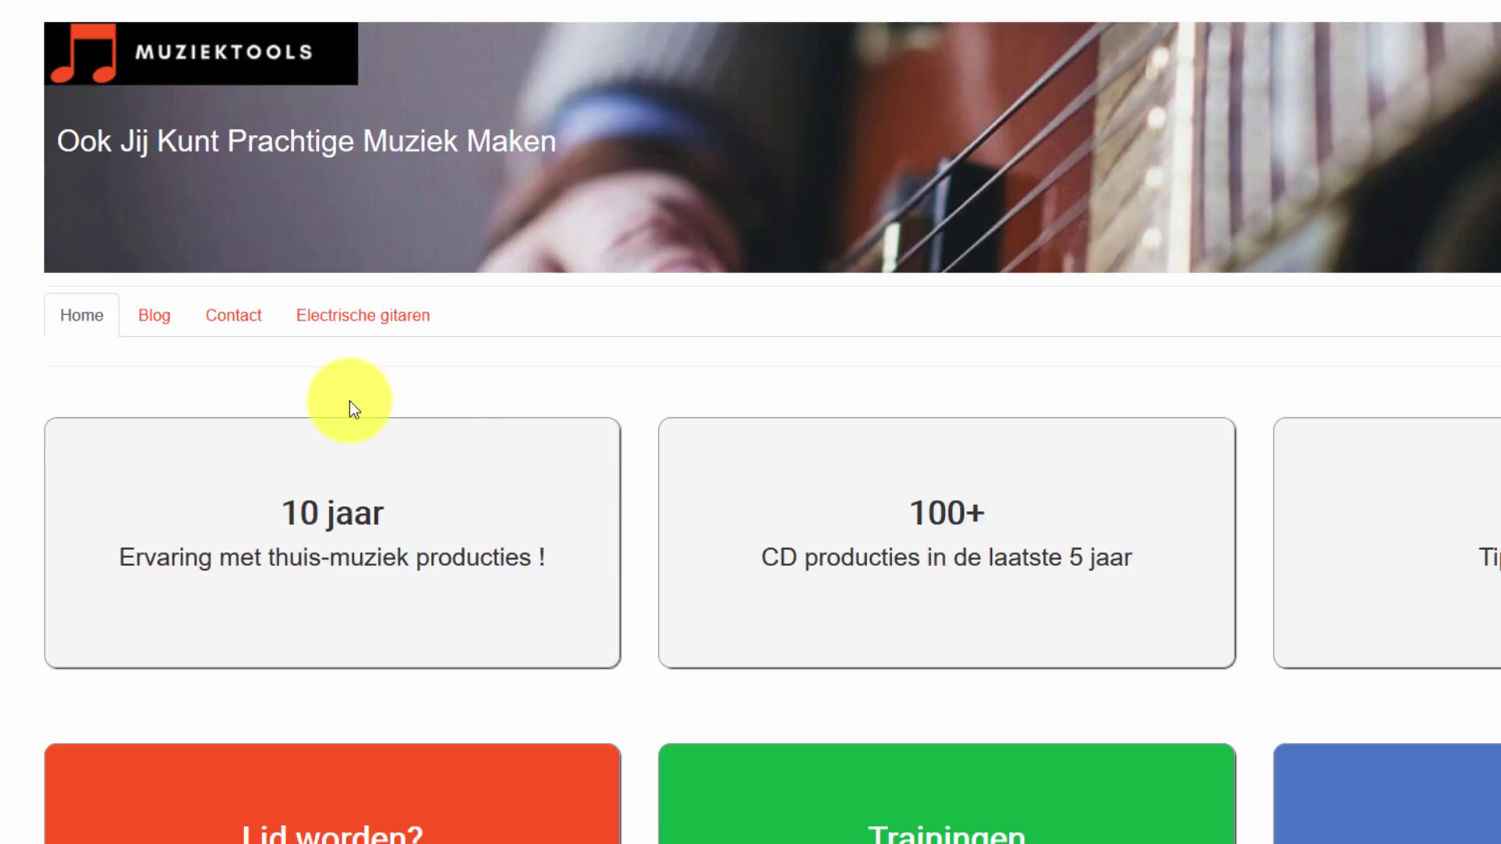
- Revisit the website's Blog page, Chorus article and Home page to refill the cache, and refresh JotCache's overview
left_click(155, 319)
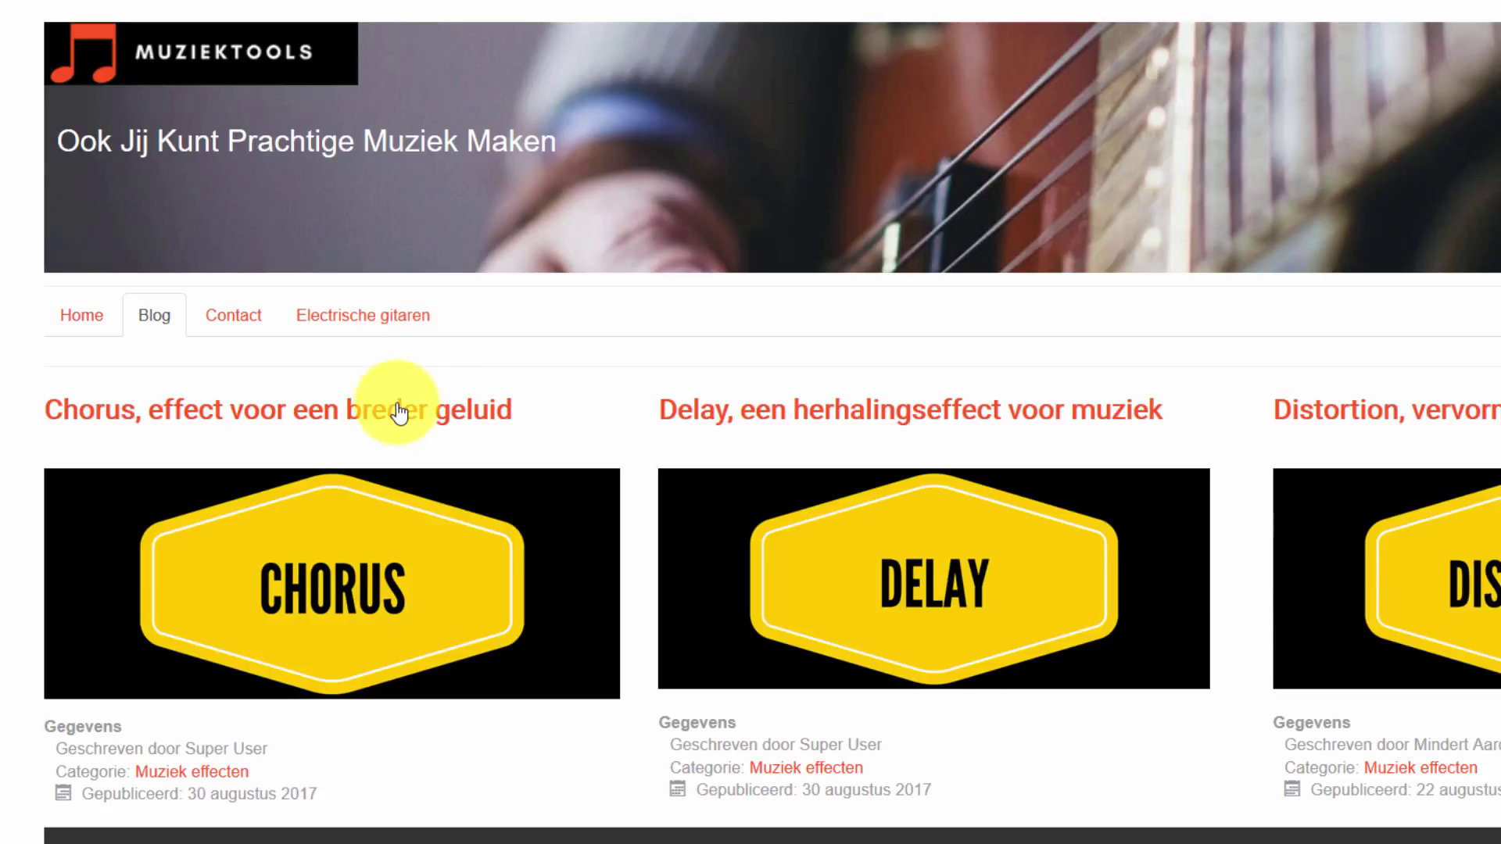
left_click(387, 410)
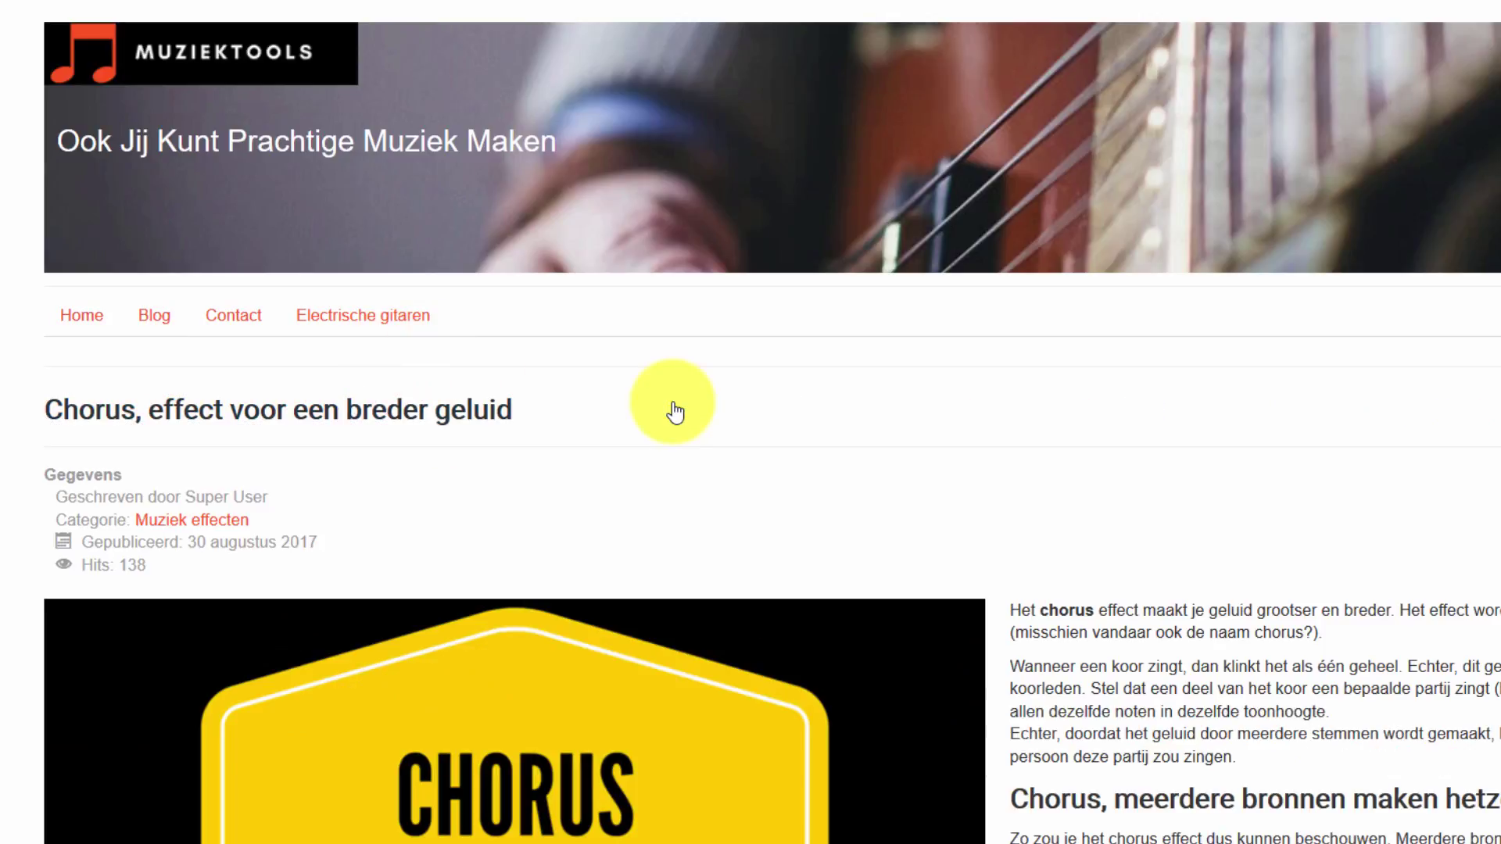
left_click(88, 316)
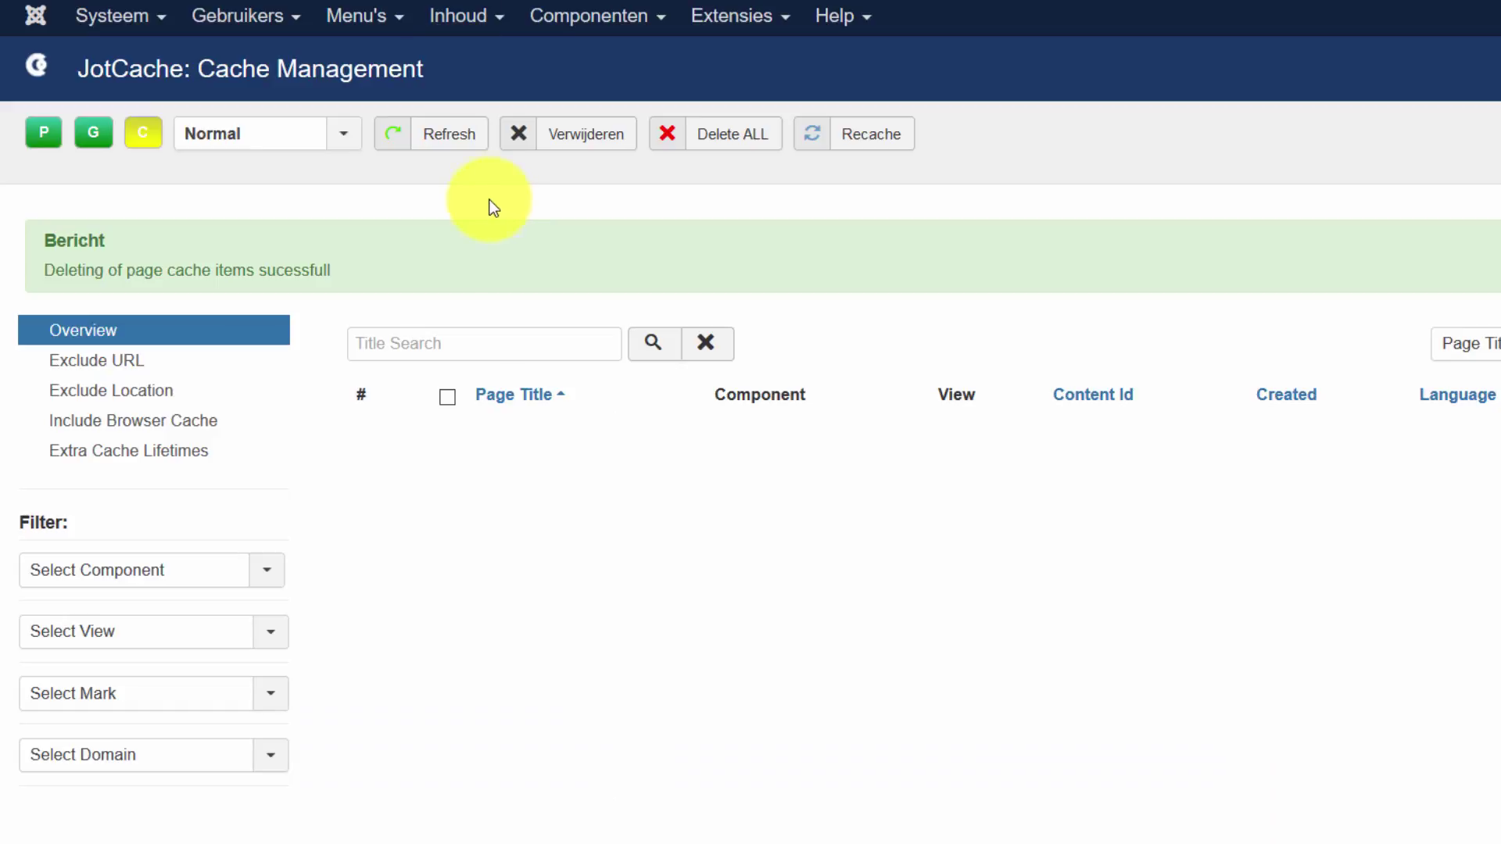
left_click(444, 133)
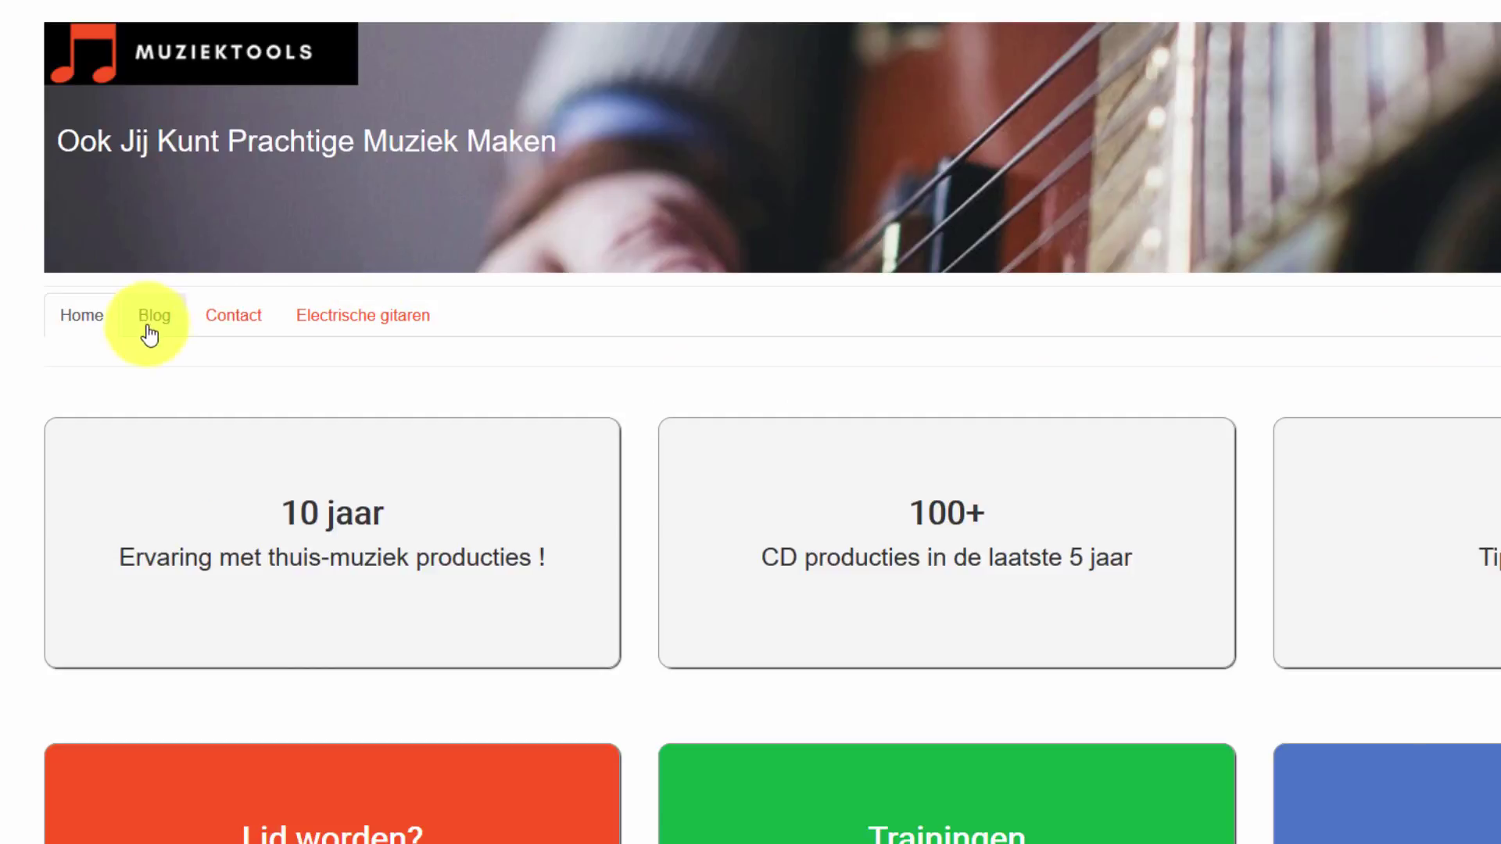
- Open the website's Blog page, Chorus article and Home page once more to compare their loading speed from the cache
left_click(151, 325)
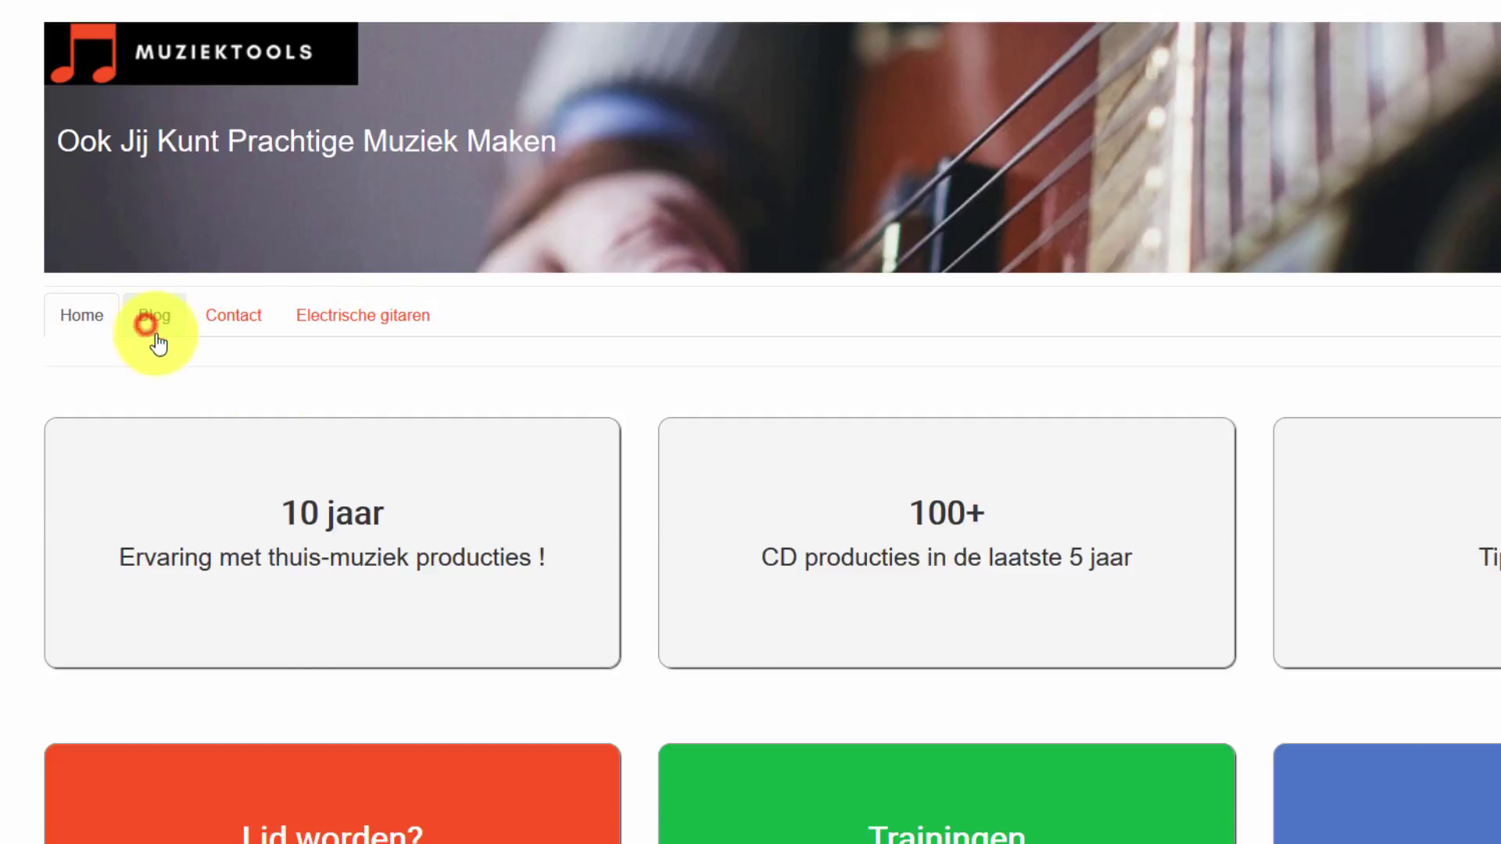
left_click(378, 414)
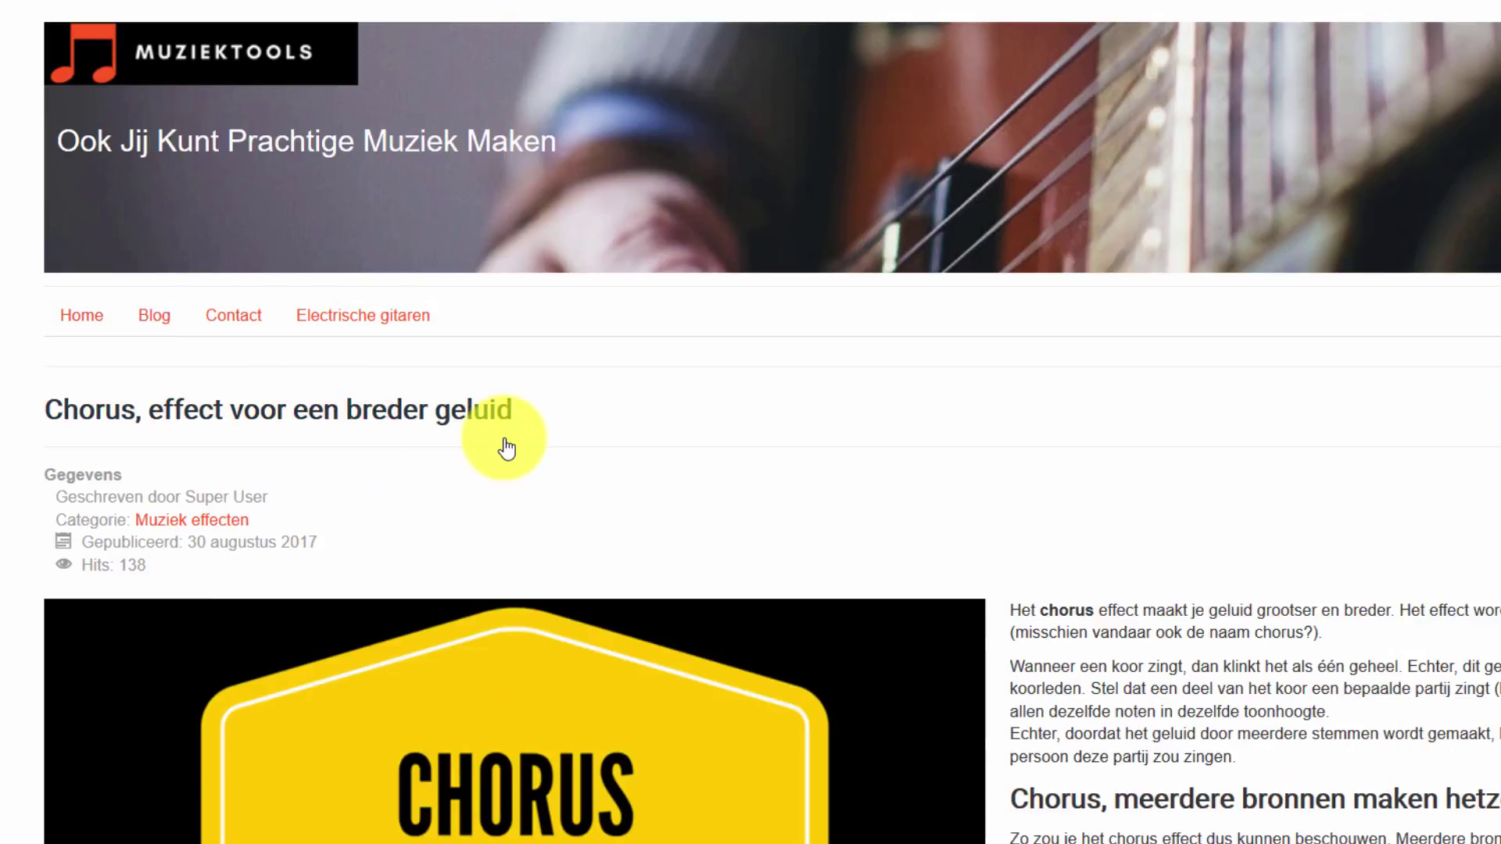
left_click(78, 323)
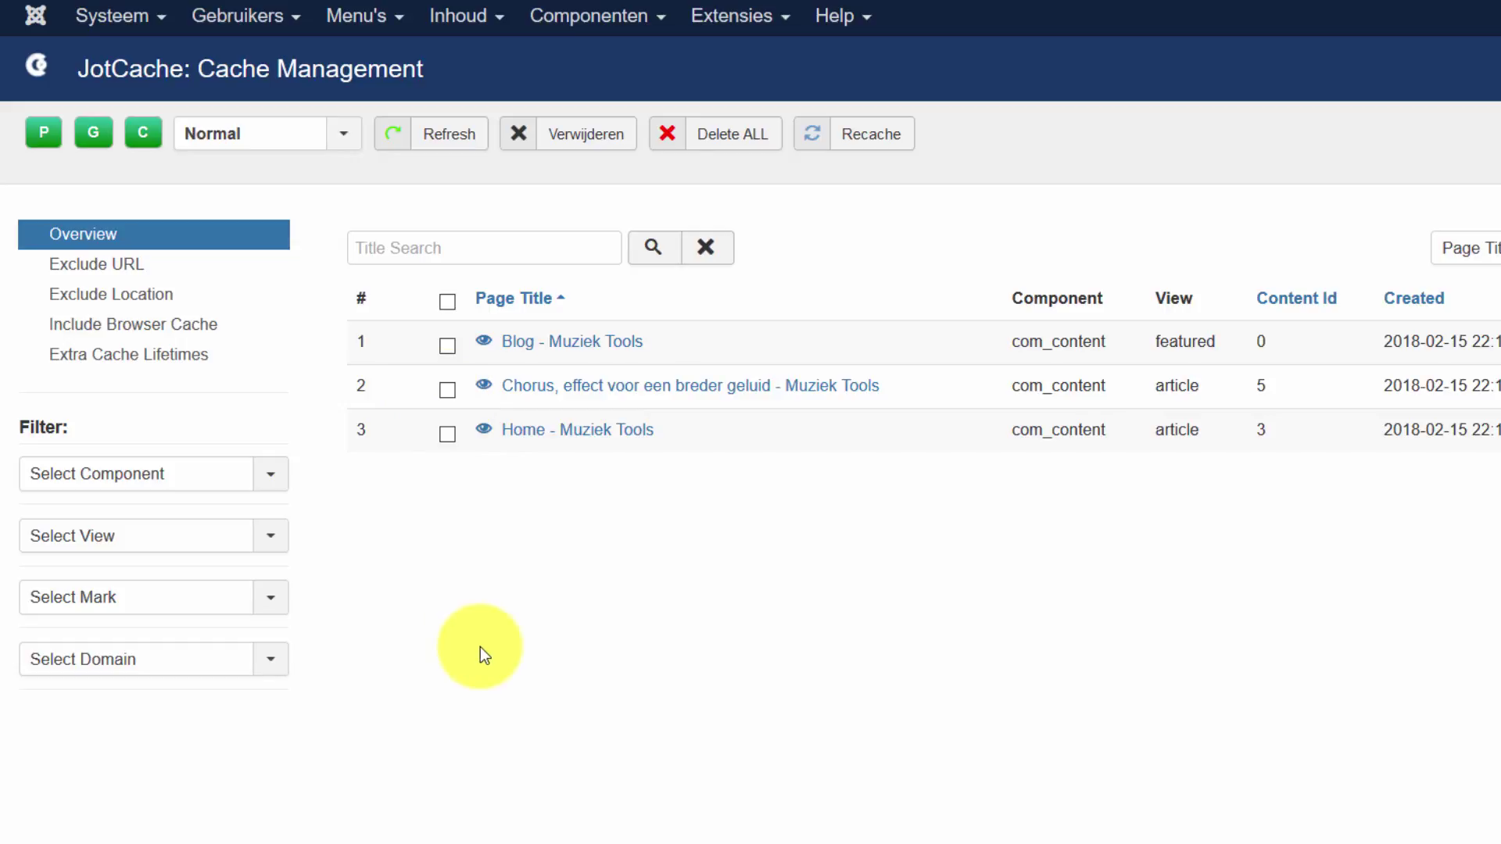
- Select the cached page "Chorus, effect voor een breder geluid" in JotCache and start a recache
left_click(447, 390)
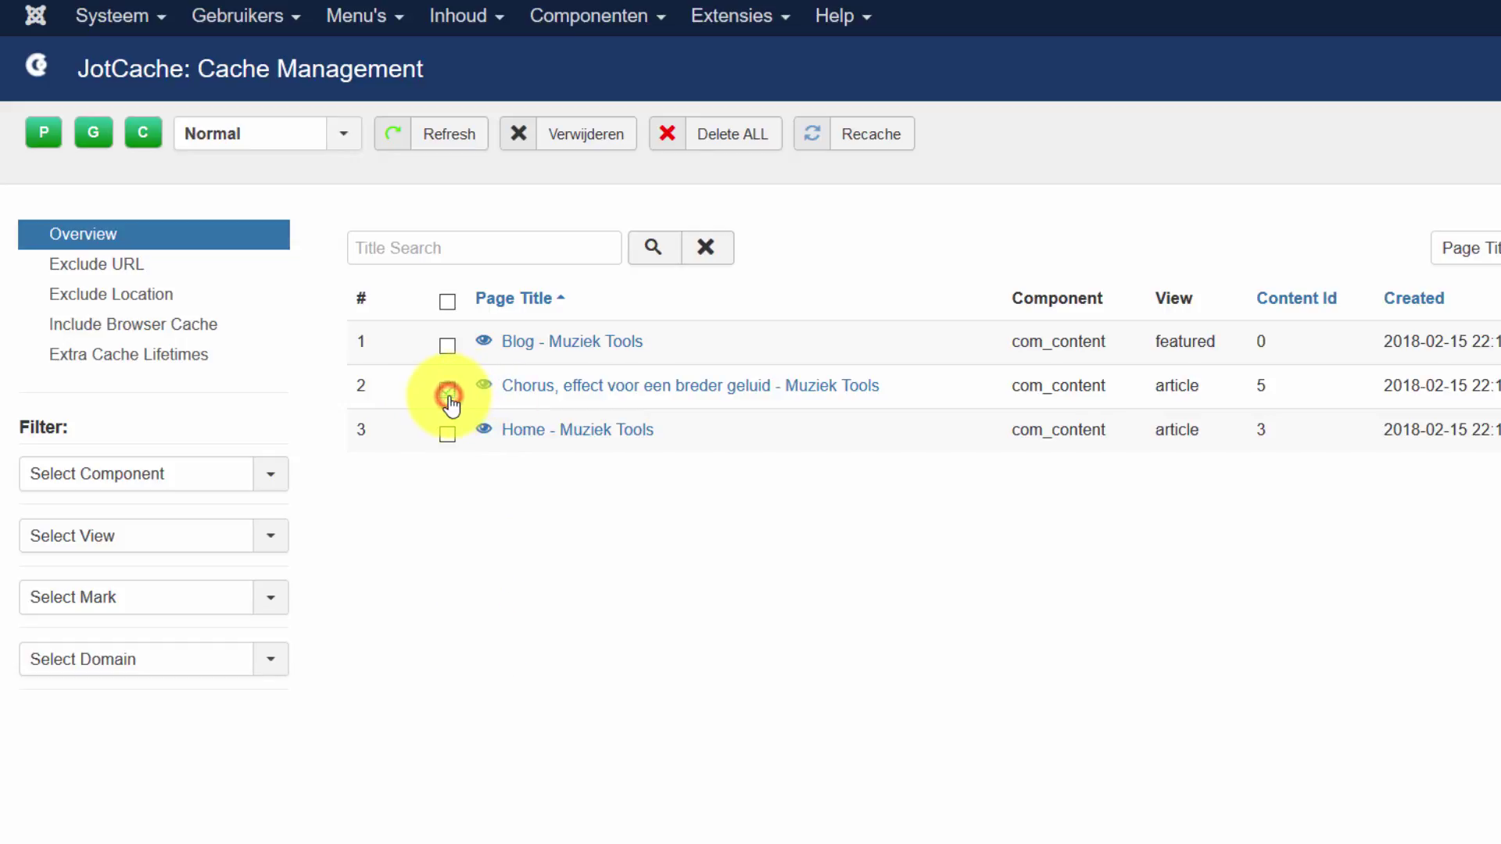
left_click(860, 135)
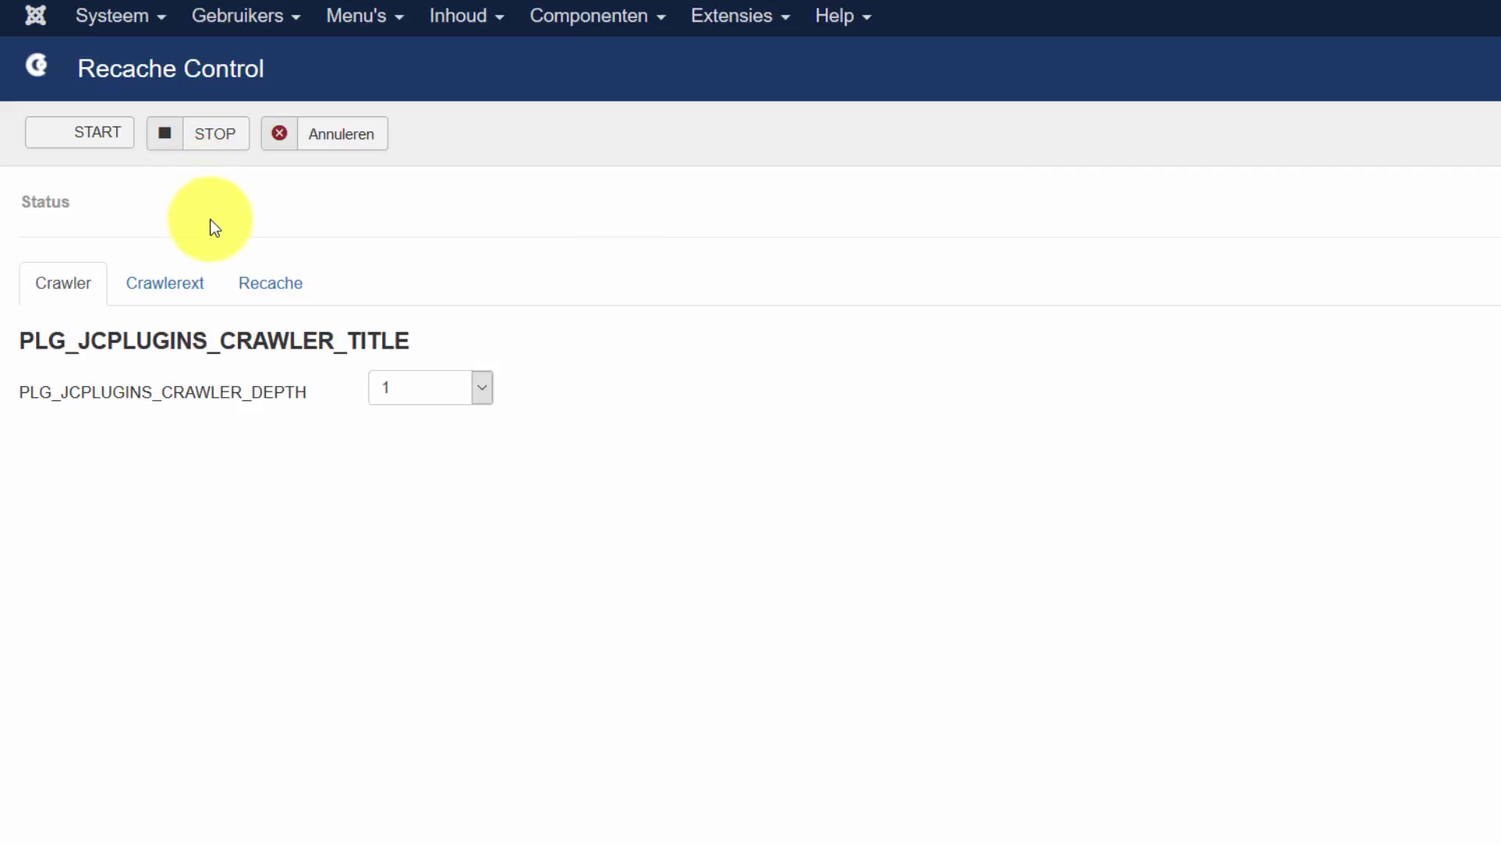
left_click(98, 133)
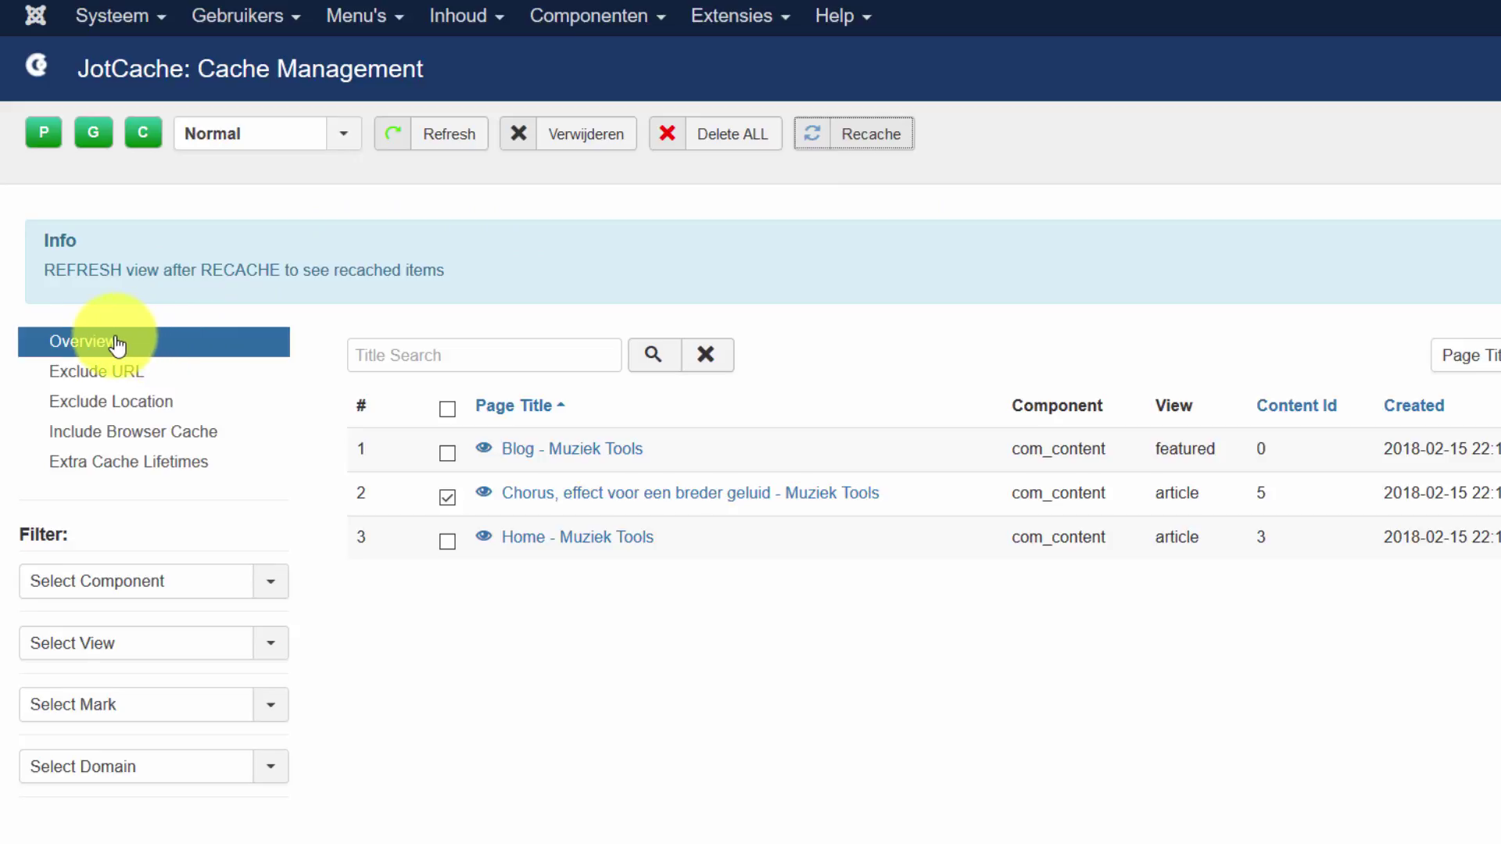
- Look at JotCache's URL exclusions, and open the website's Blog page and Chorus article as the page to exclude from caching
left_click(99, 373)
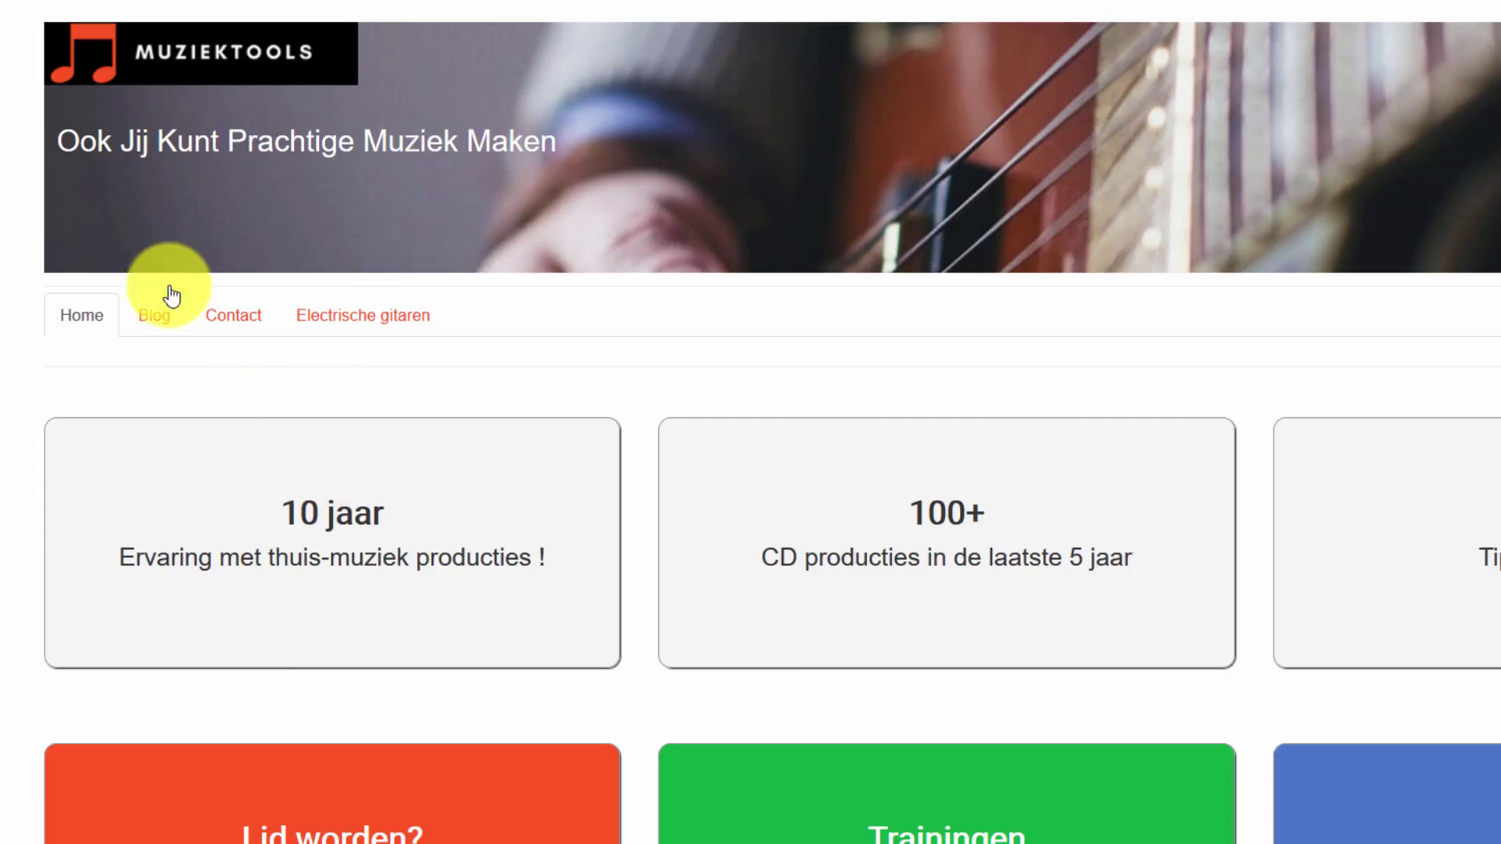
left_click(146, 313)
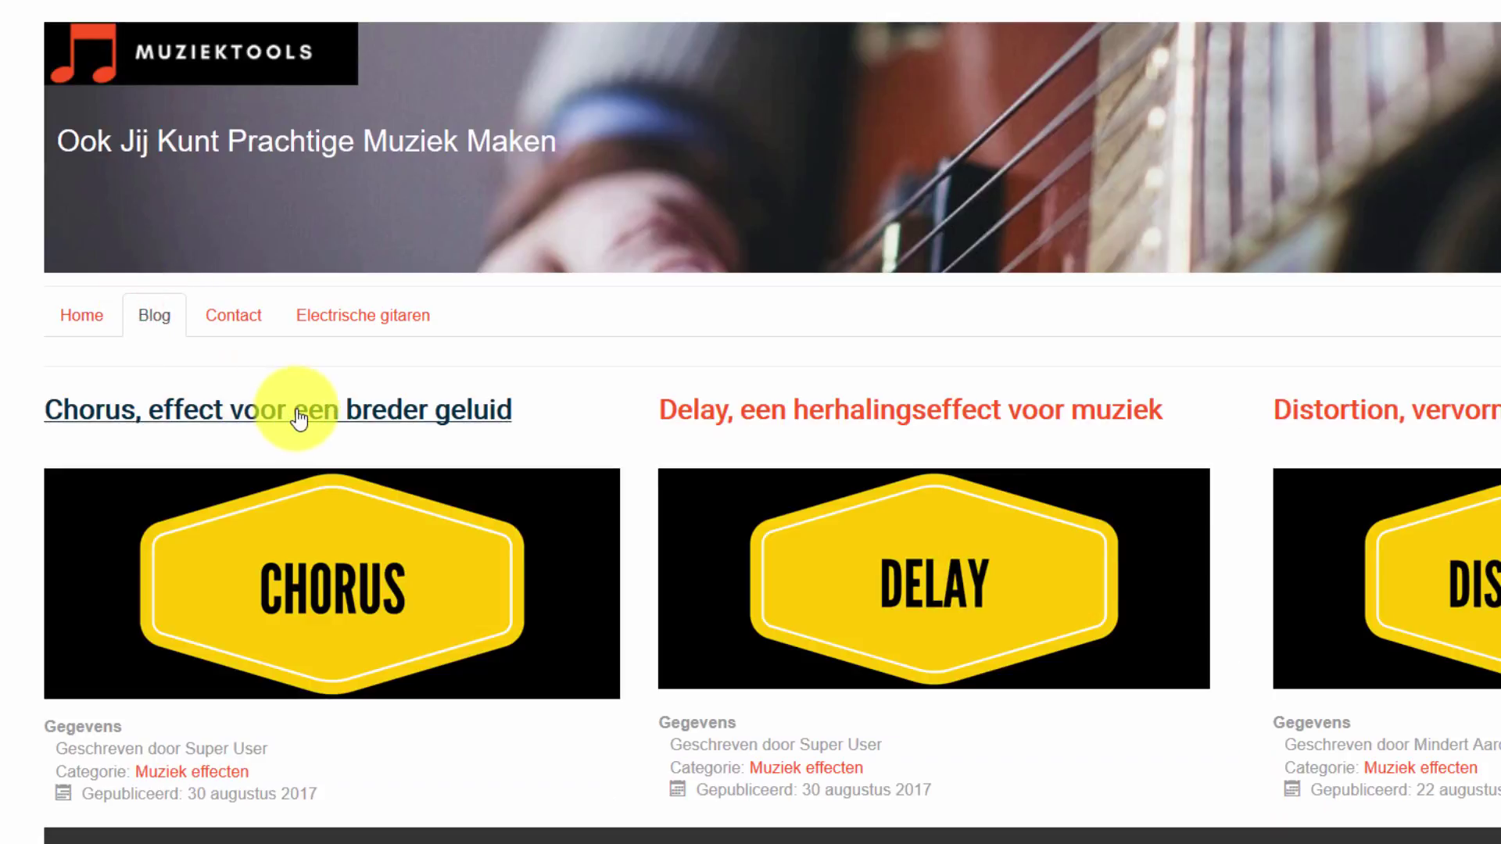
left_click(297, 408)
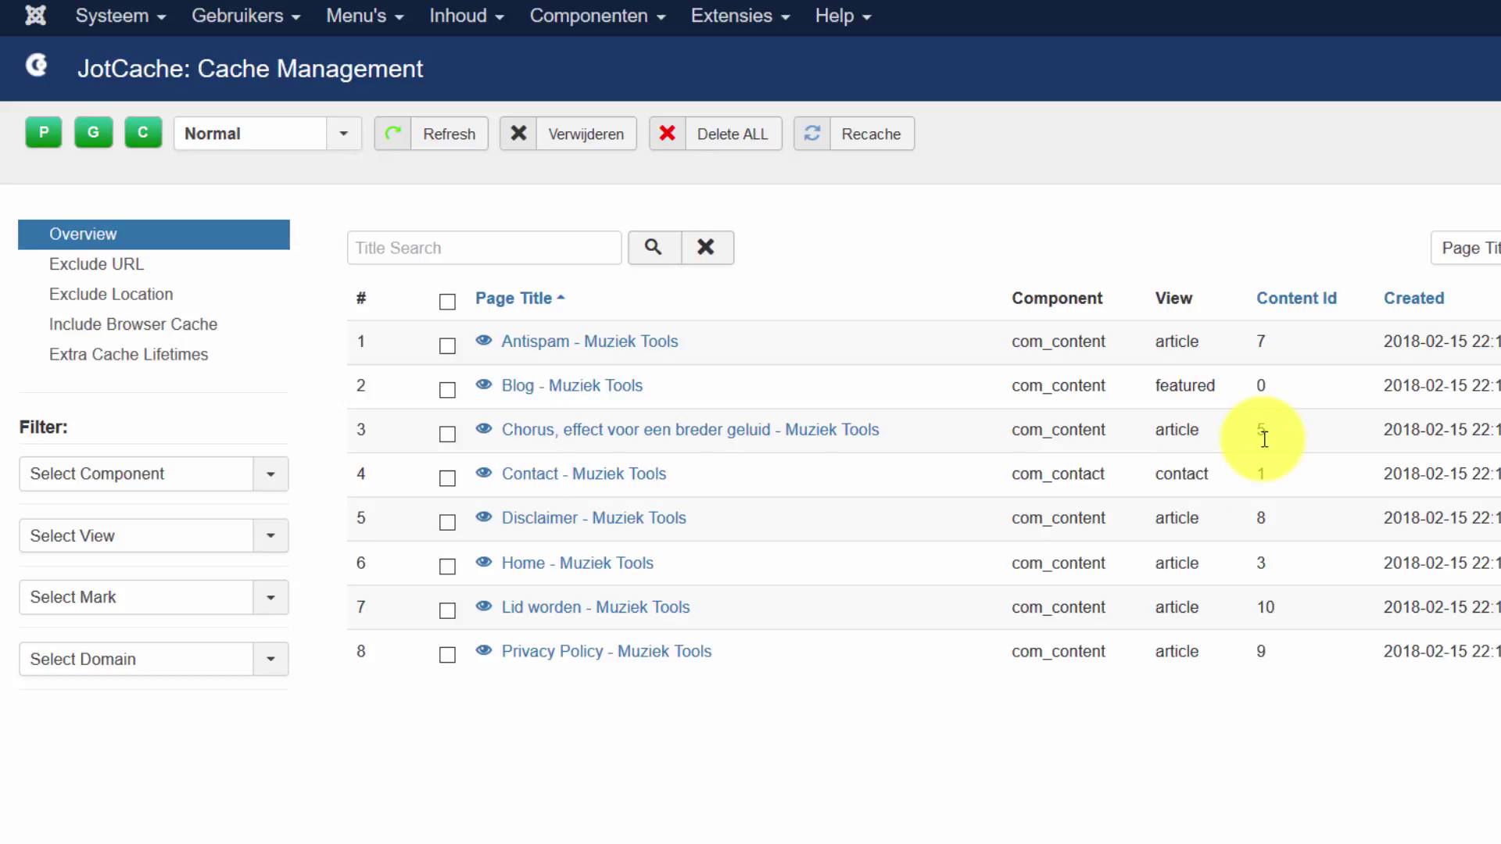
- Exclude the com_content component in JotCache's URL exclusions with the parameters view=article&id=5, and save the exclusions
left_click(143, 270)
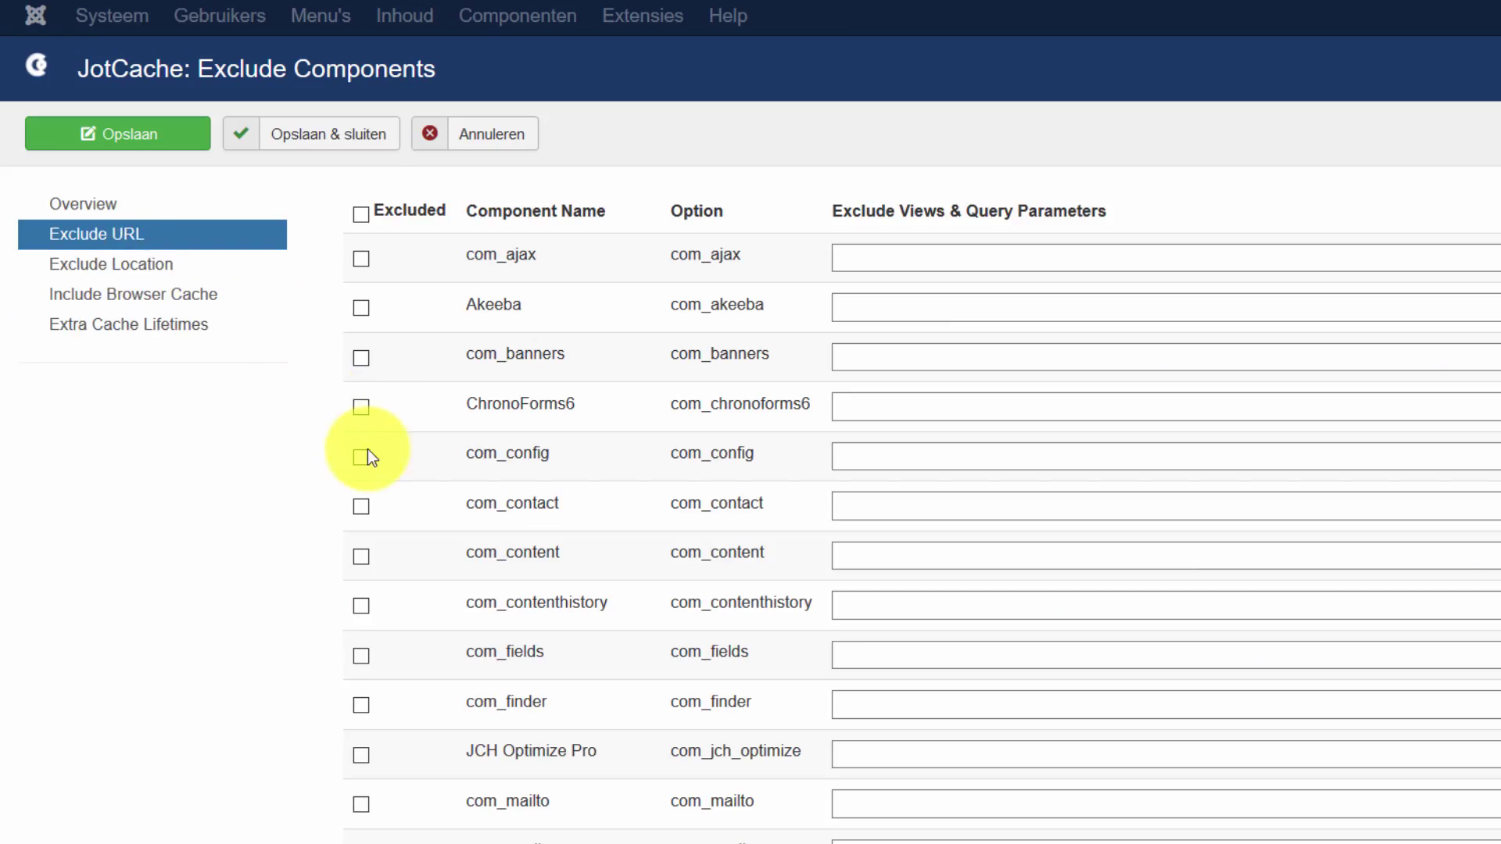
left_click(361, 556)
left_click(855, 555)
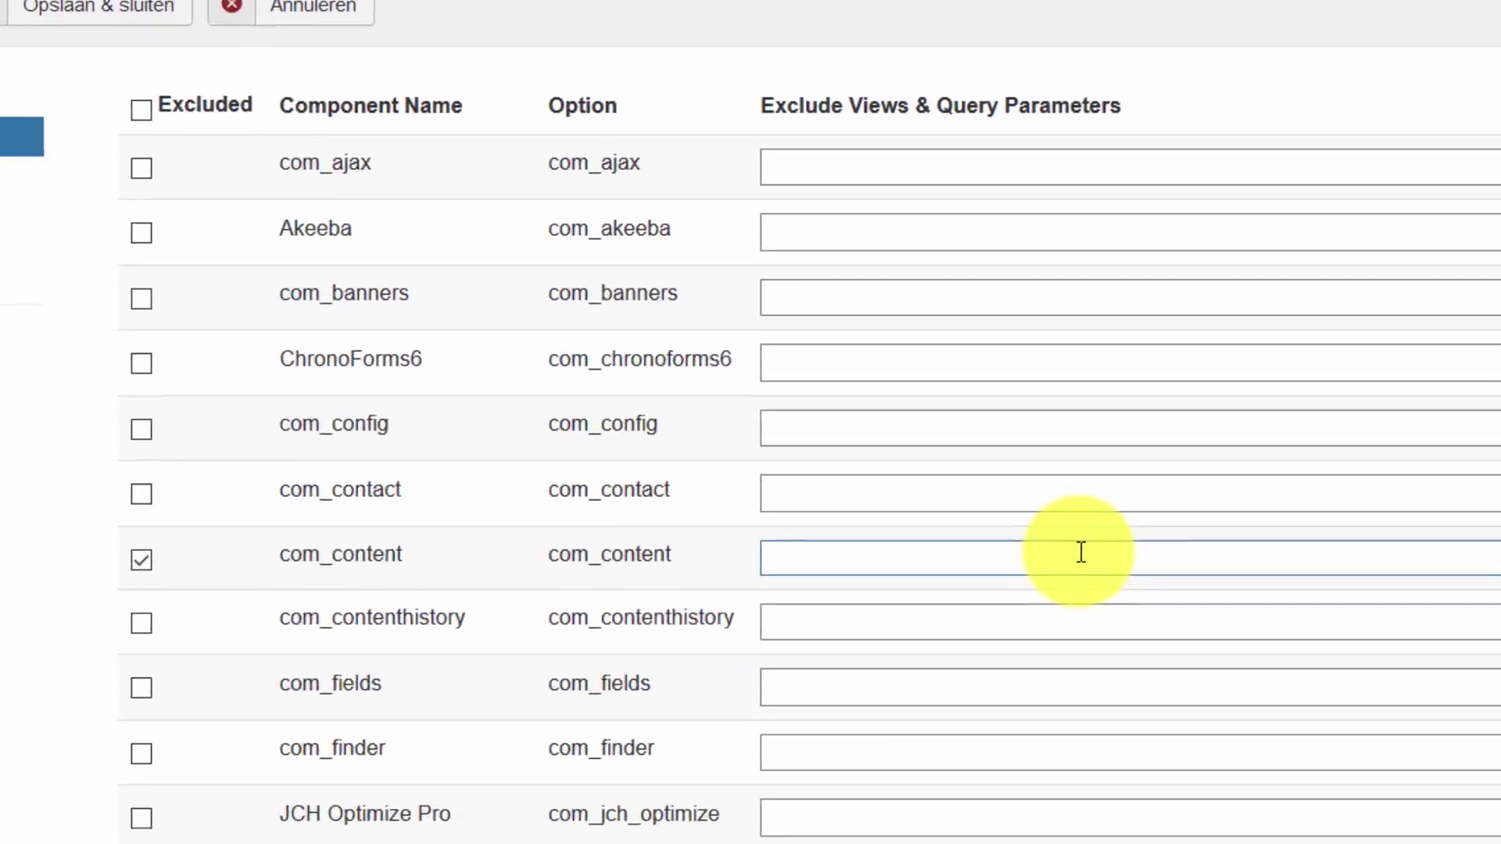
type("vie")
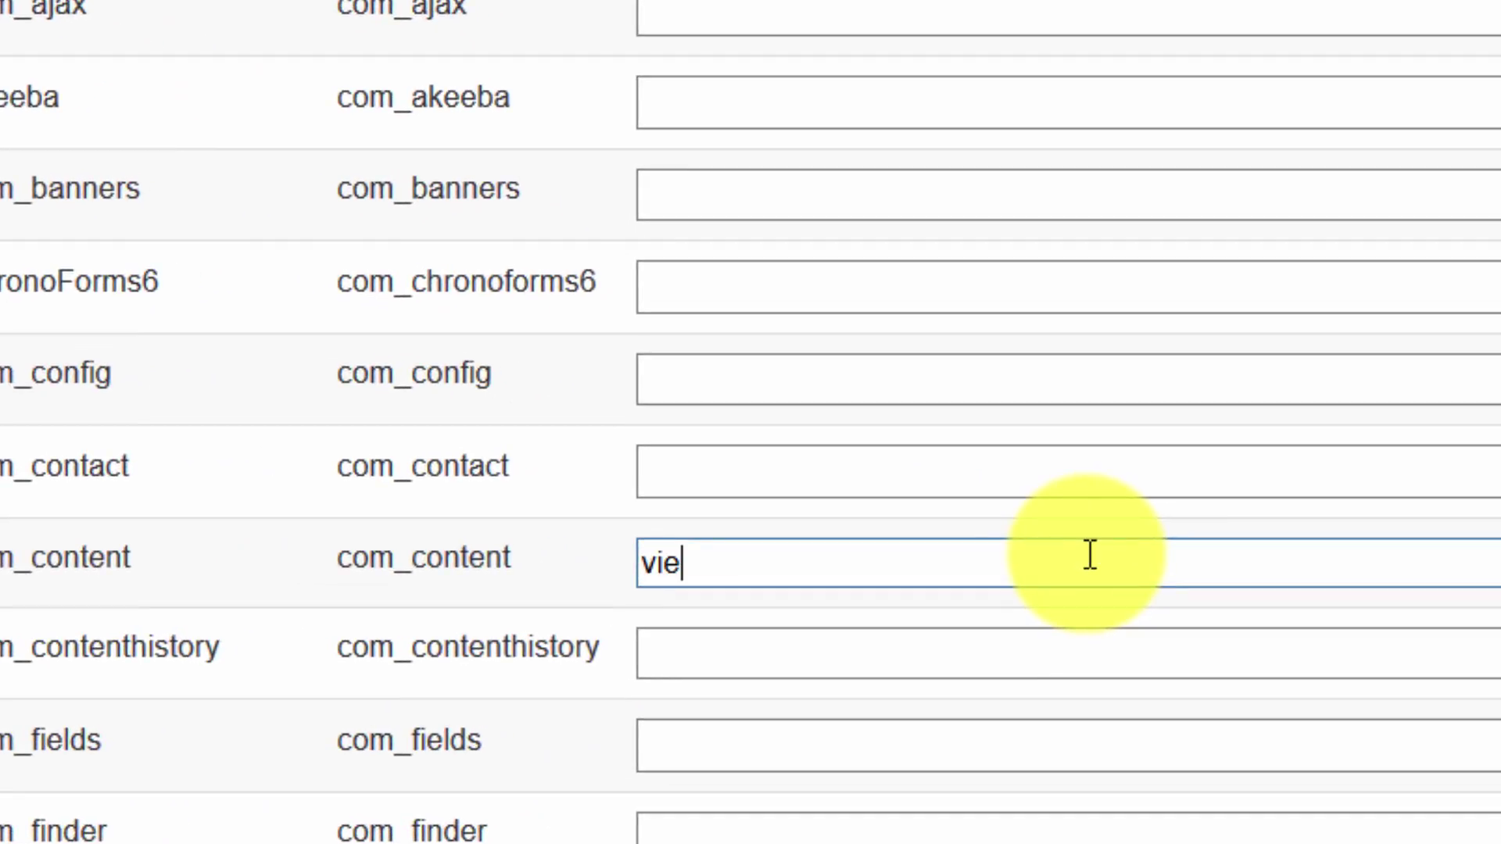
type("w=article")
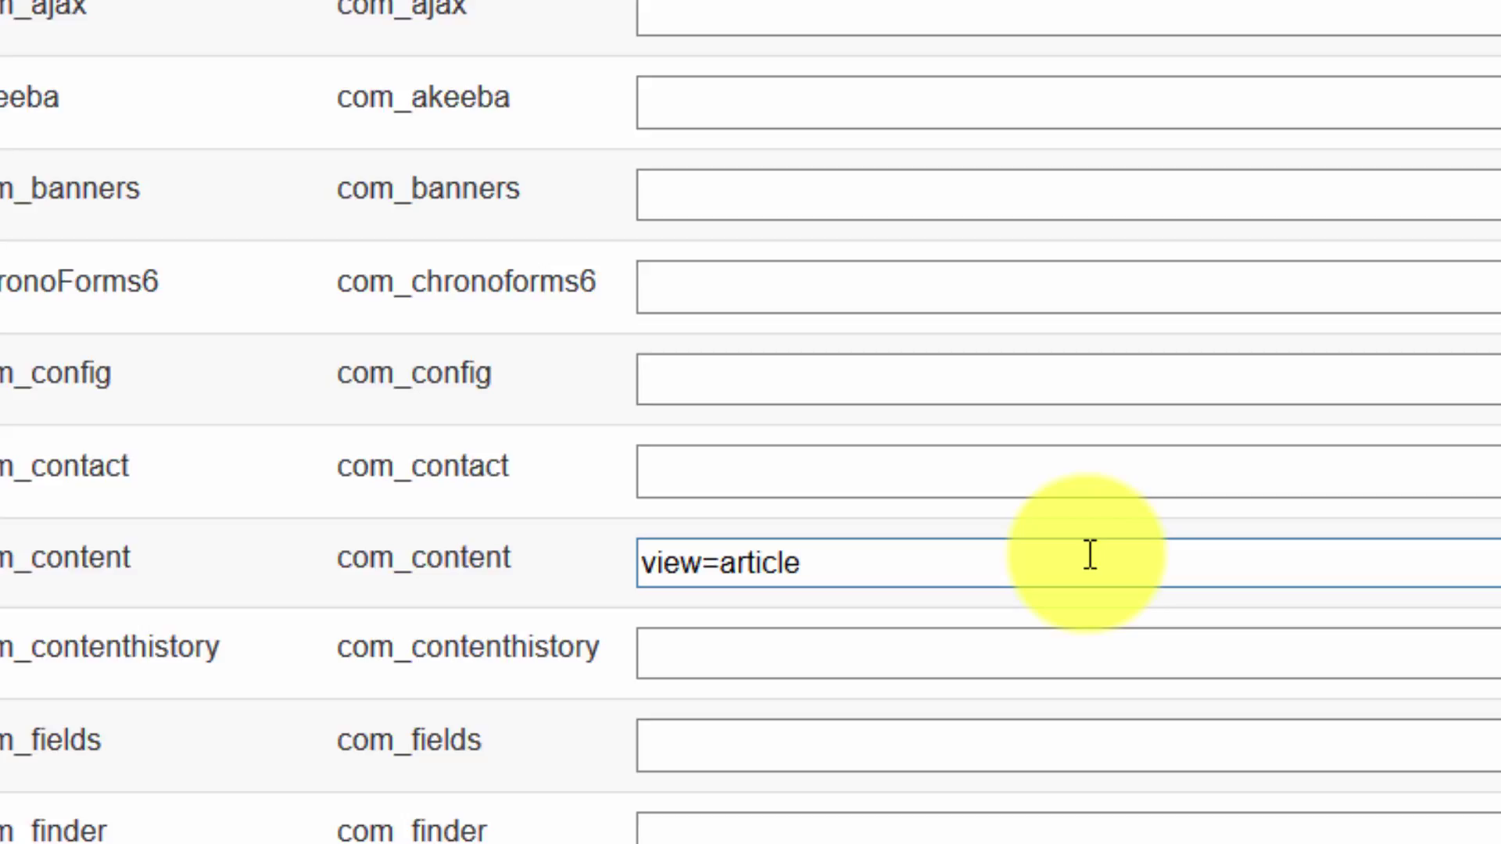
type("&id=5")
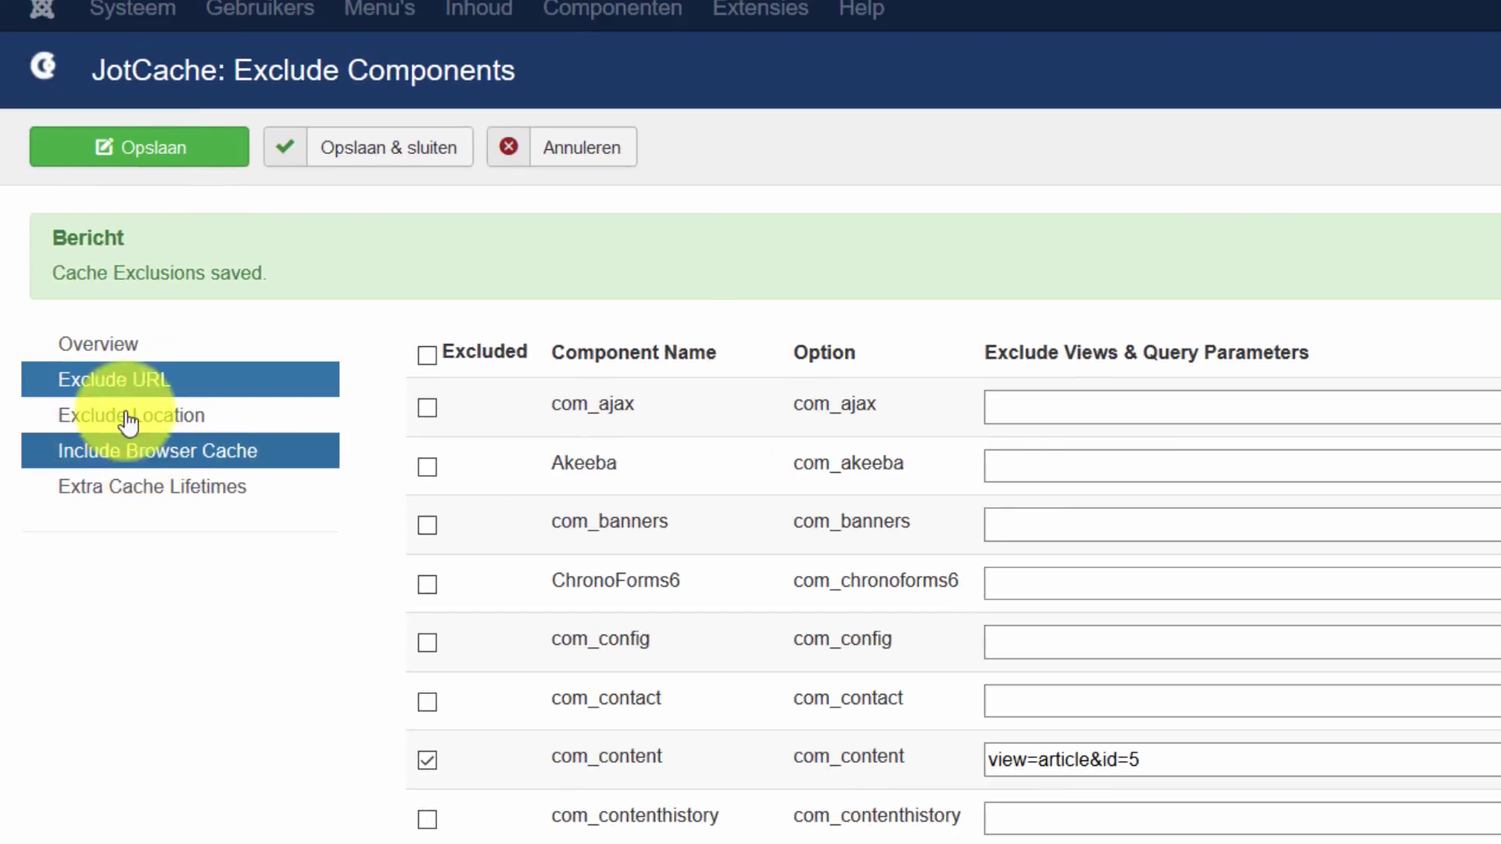
- Return to JotCache's overview, select all cached pages and delete them
left_click(98, 344)
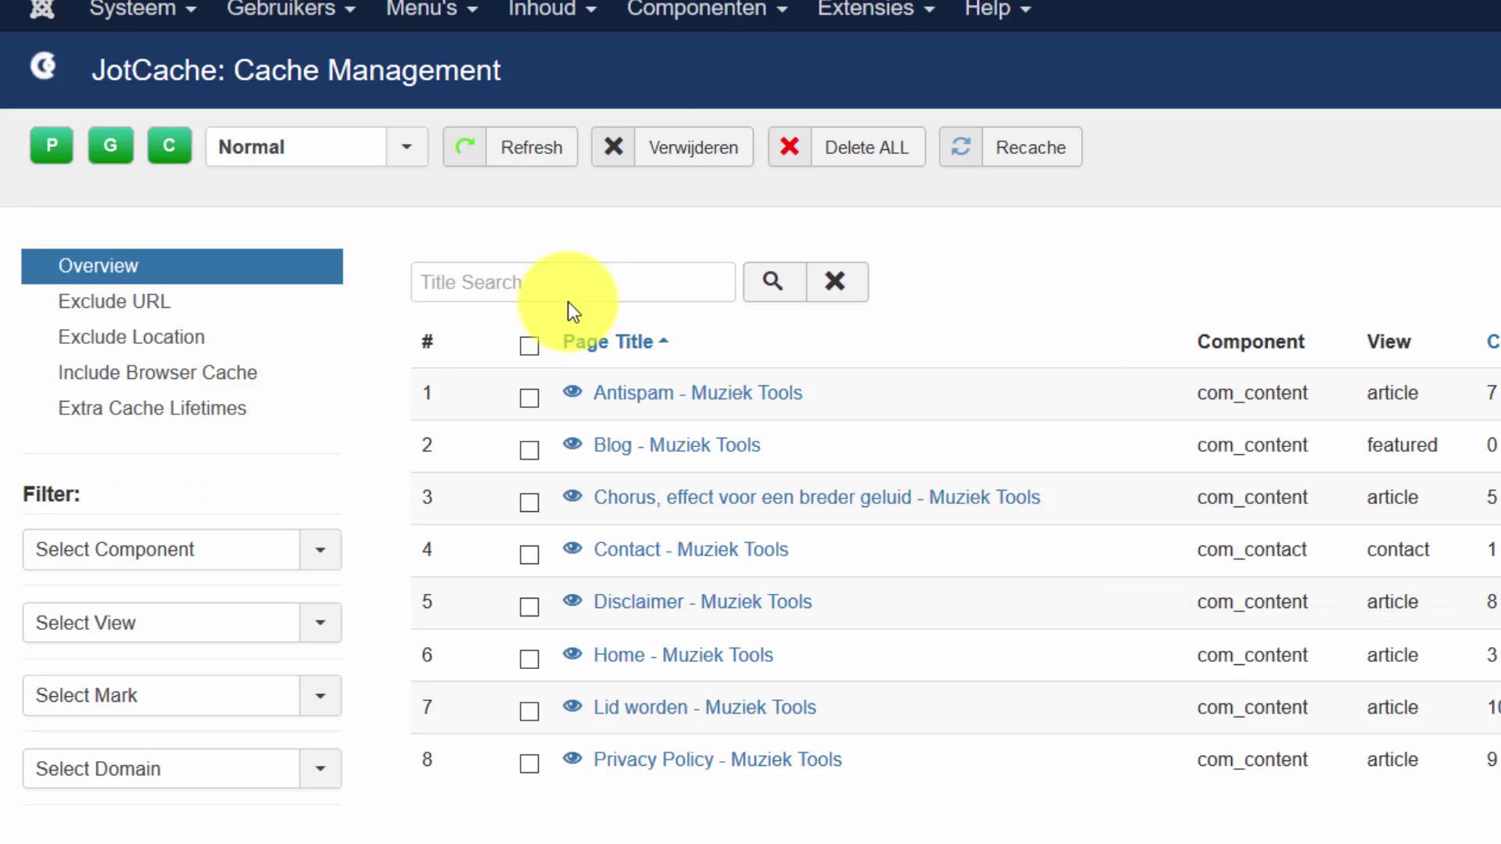
left_click(530, 347)
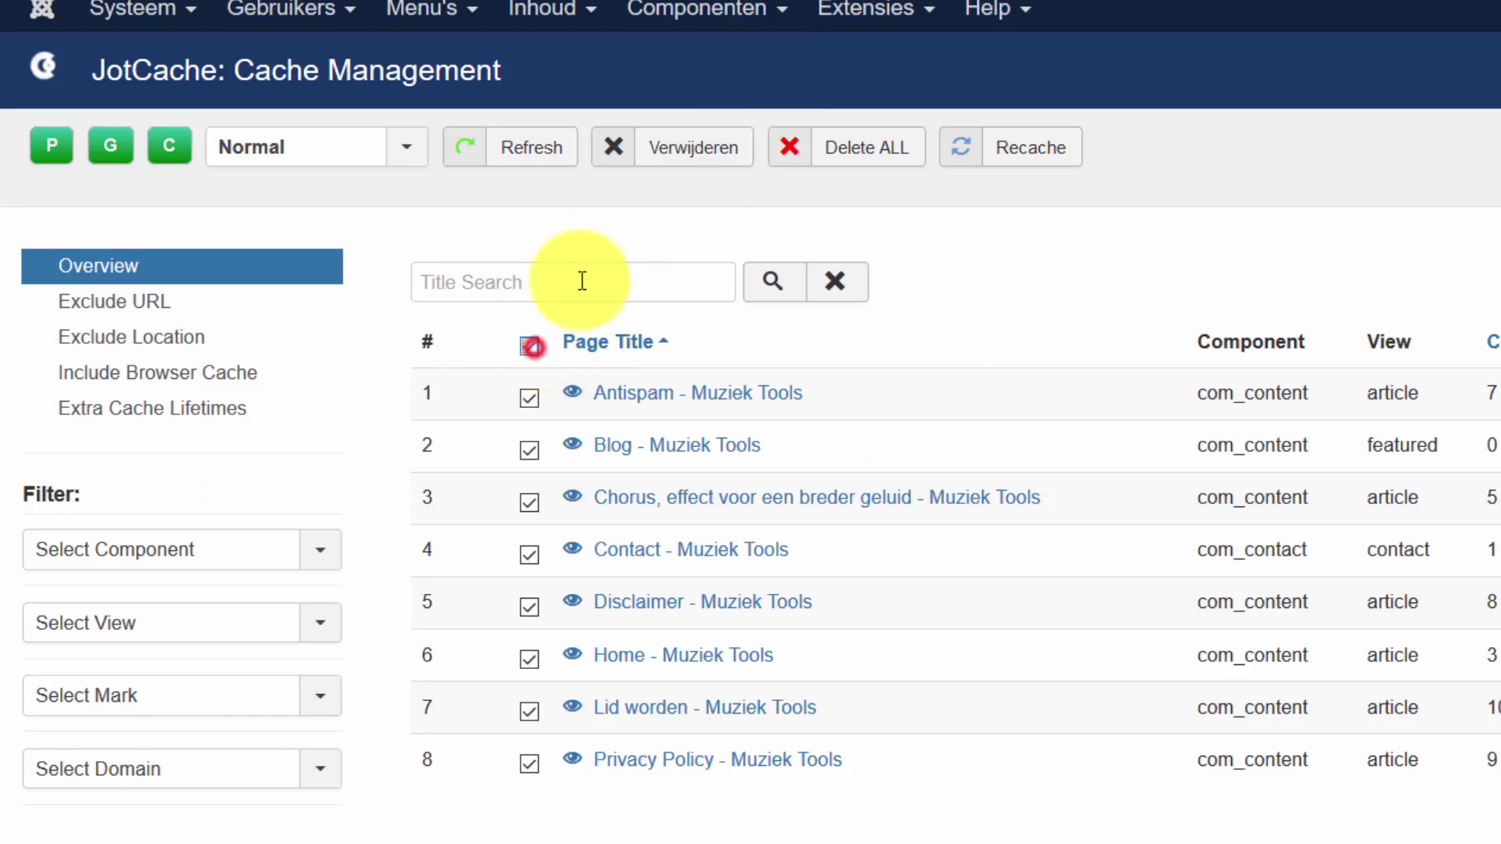
left_click(673, 151)
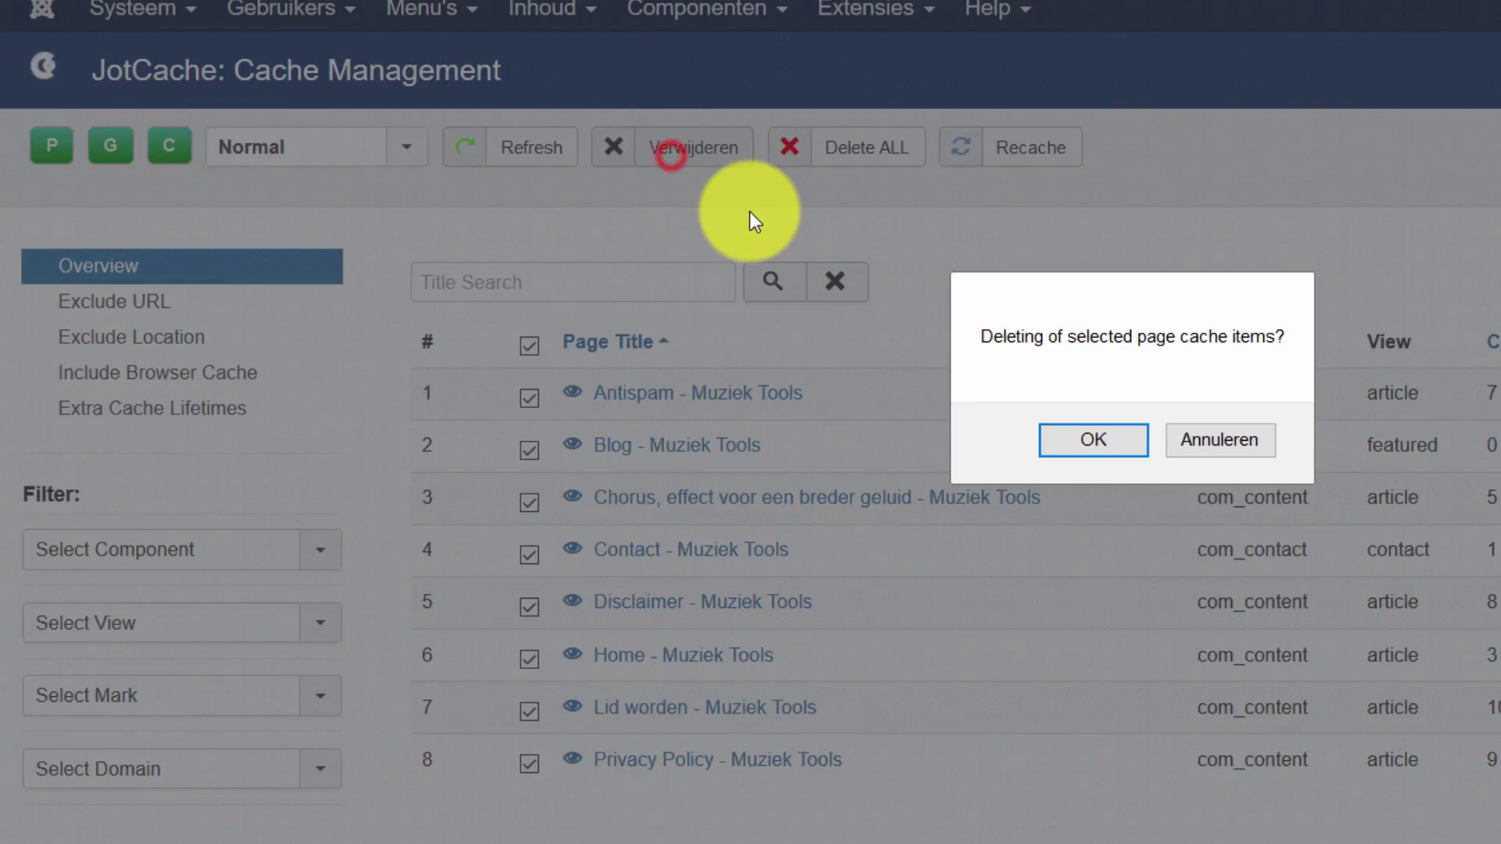
left_click(1078, 452)
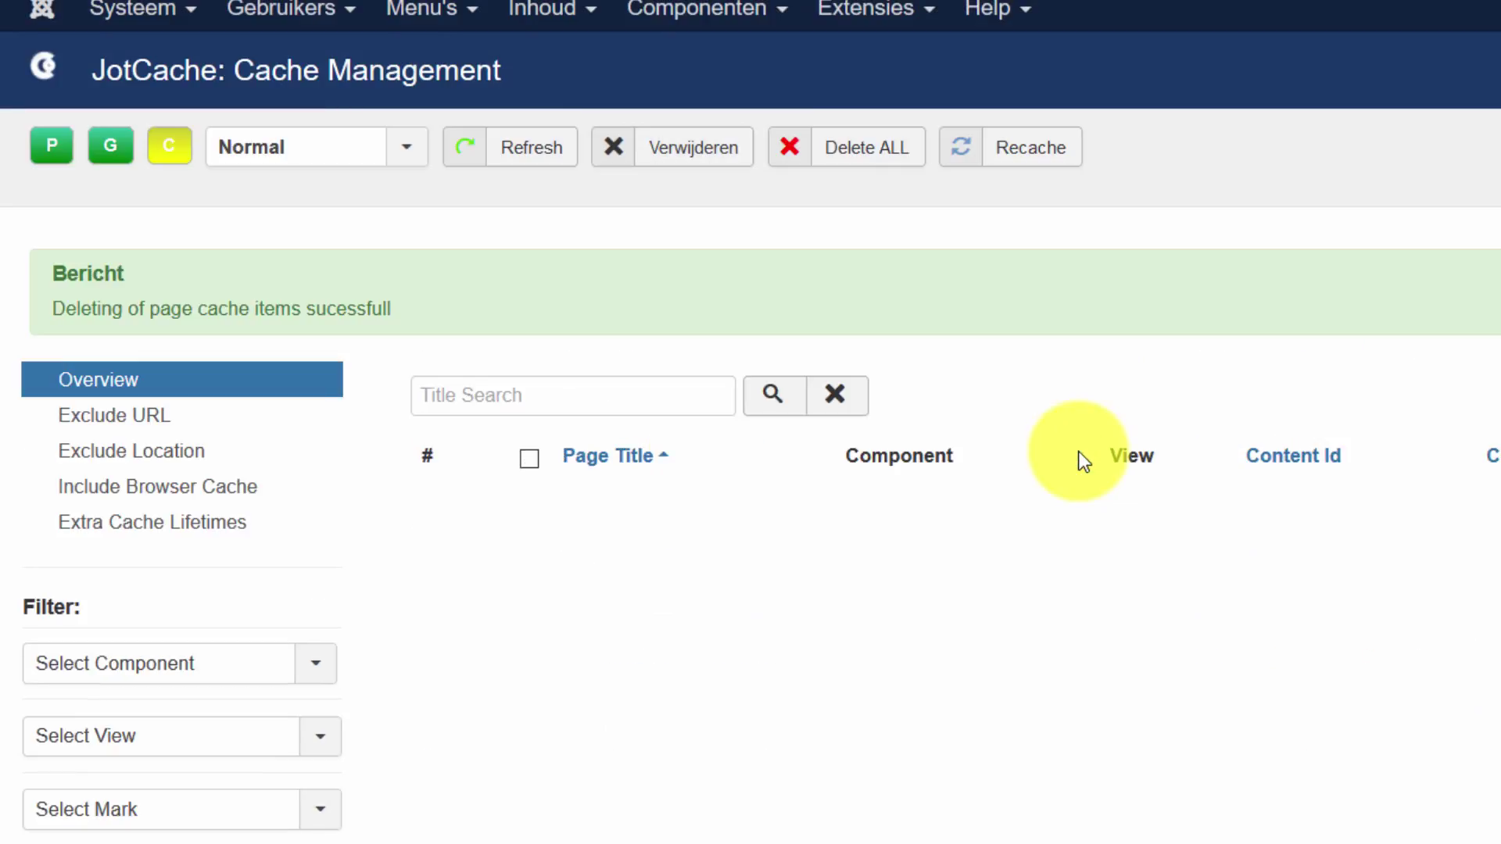
- Visit the website's Home and Blog pages and the Chorus and Delay articles, and refresh JotCache's overview to check the exclusion
left_click(1009, 0)
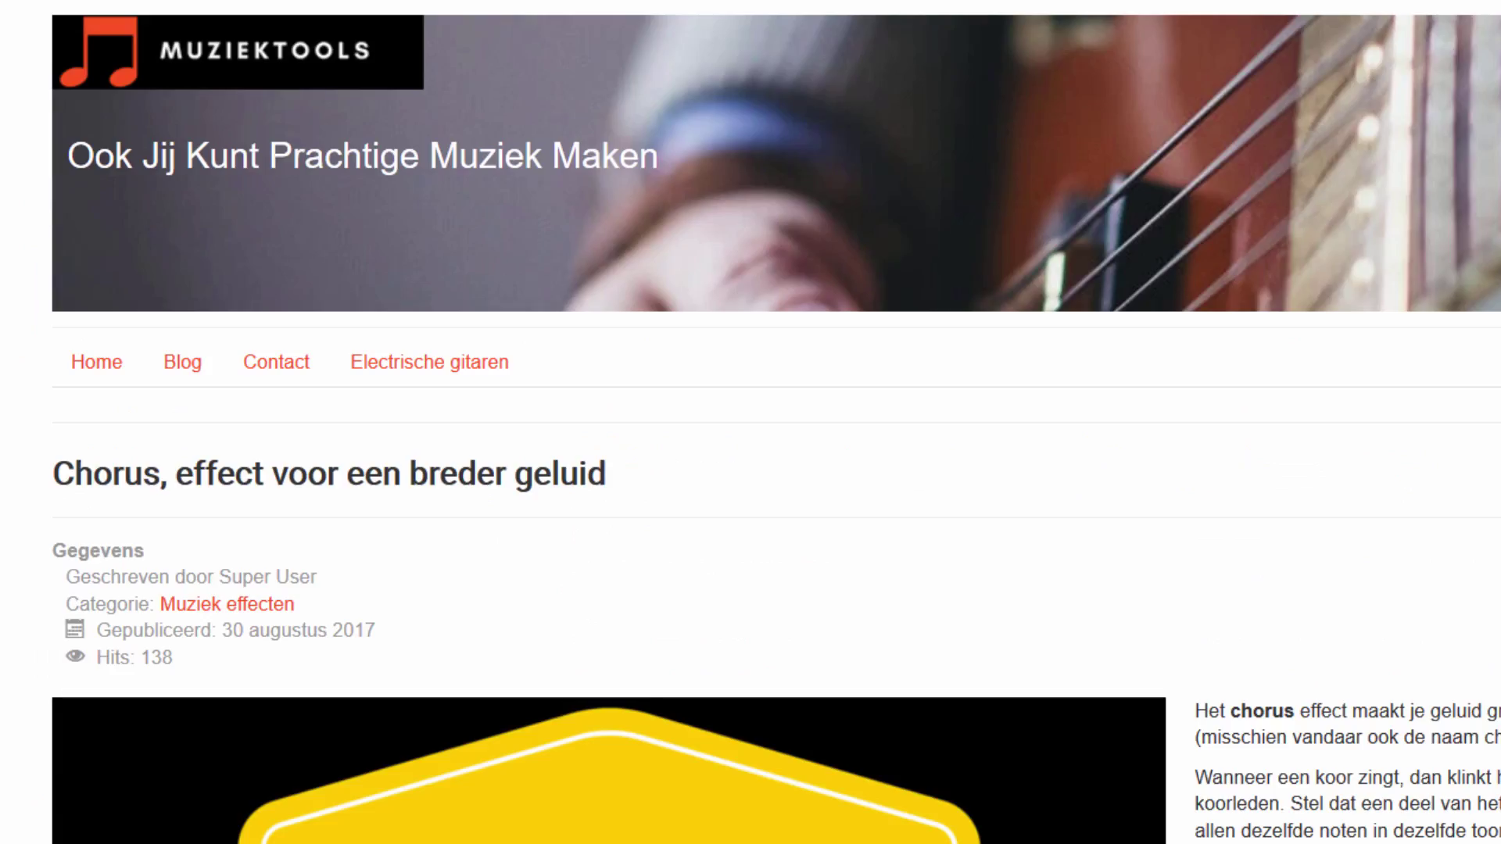
left_click(121, 363)
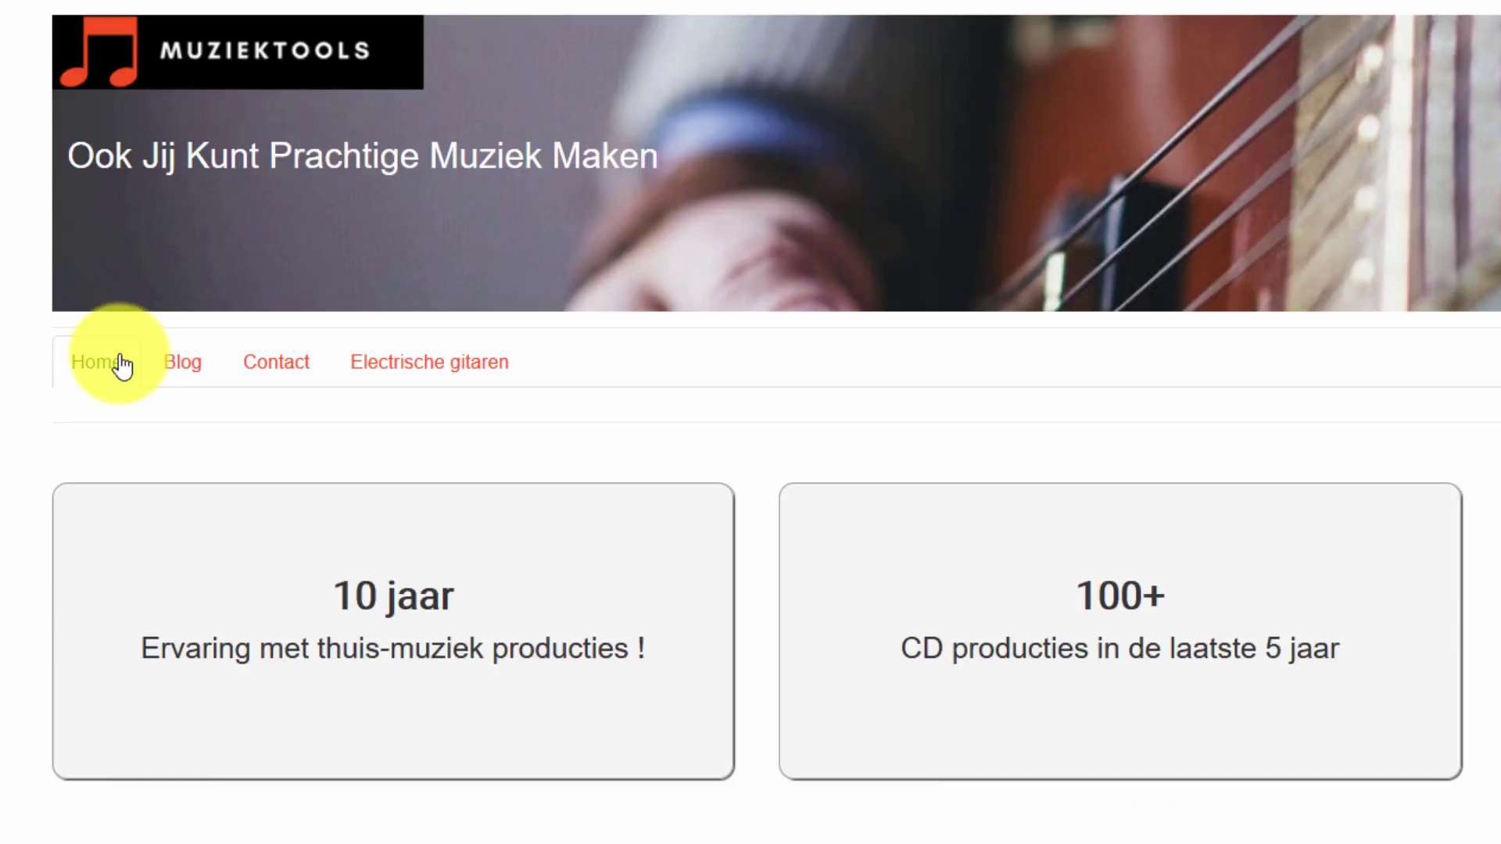
left_click(170, 365)
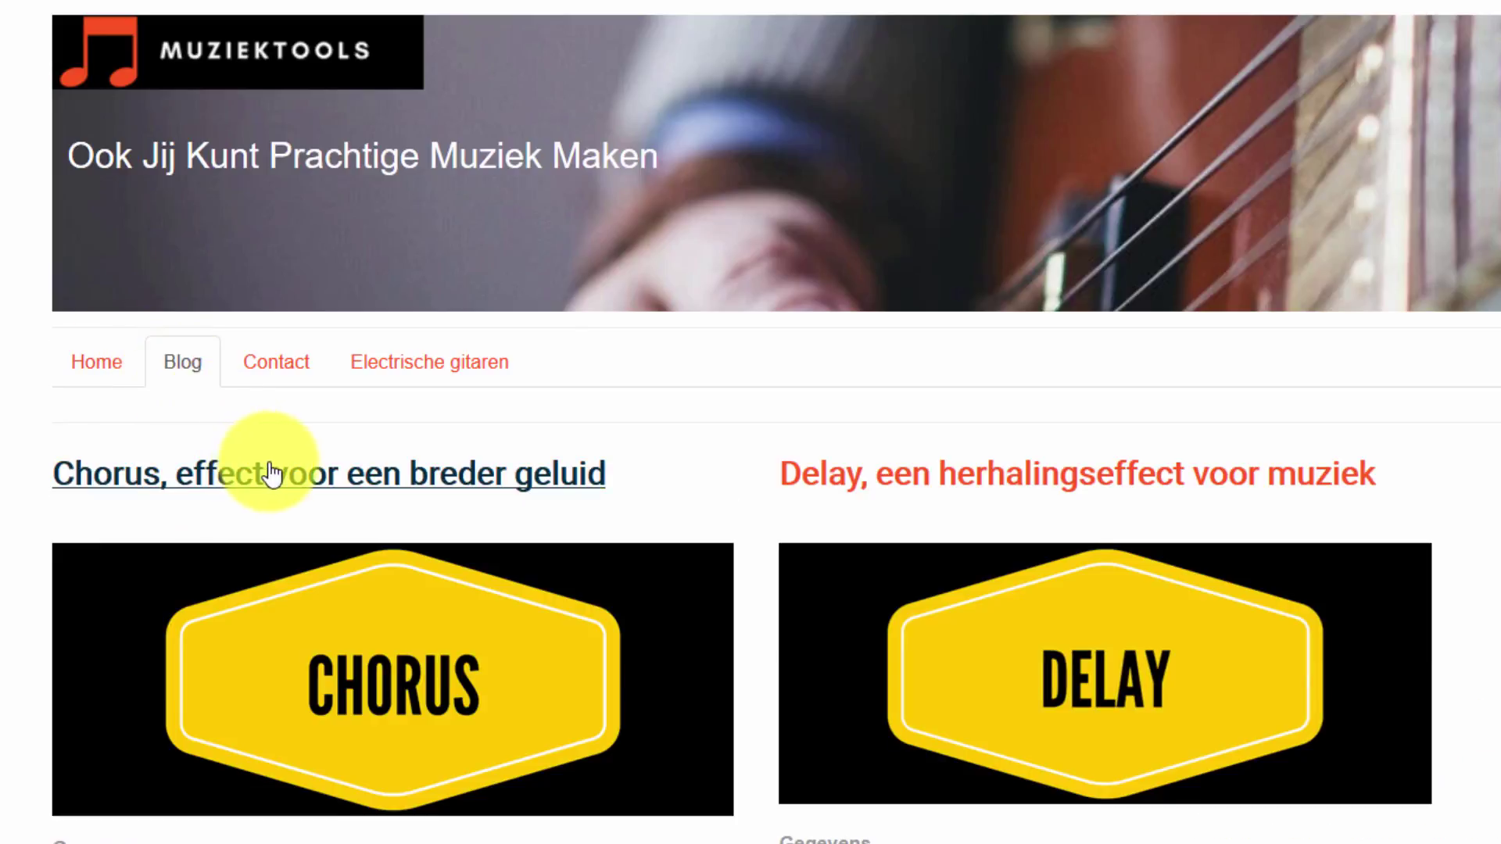
left_click(272, 474)
left_click(168, 363)
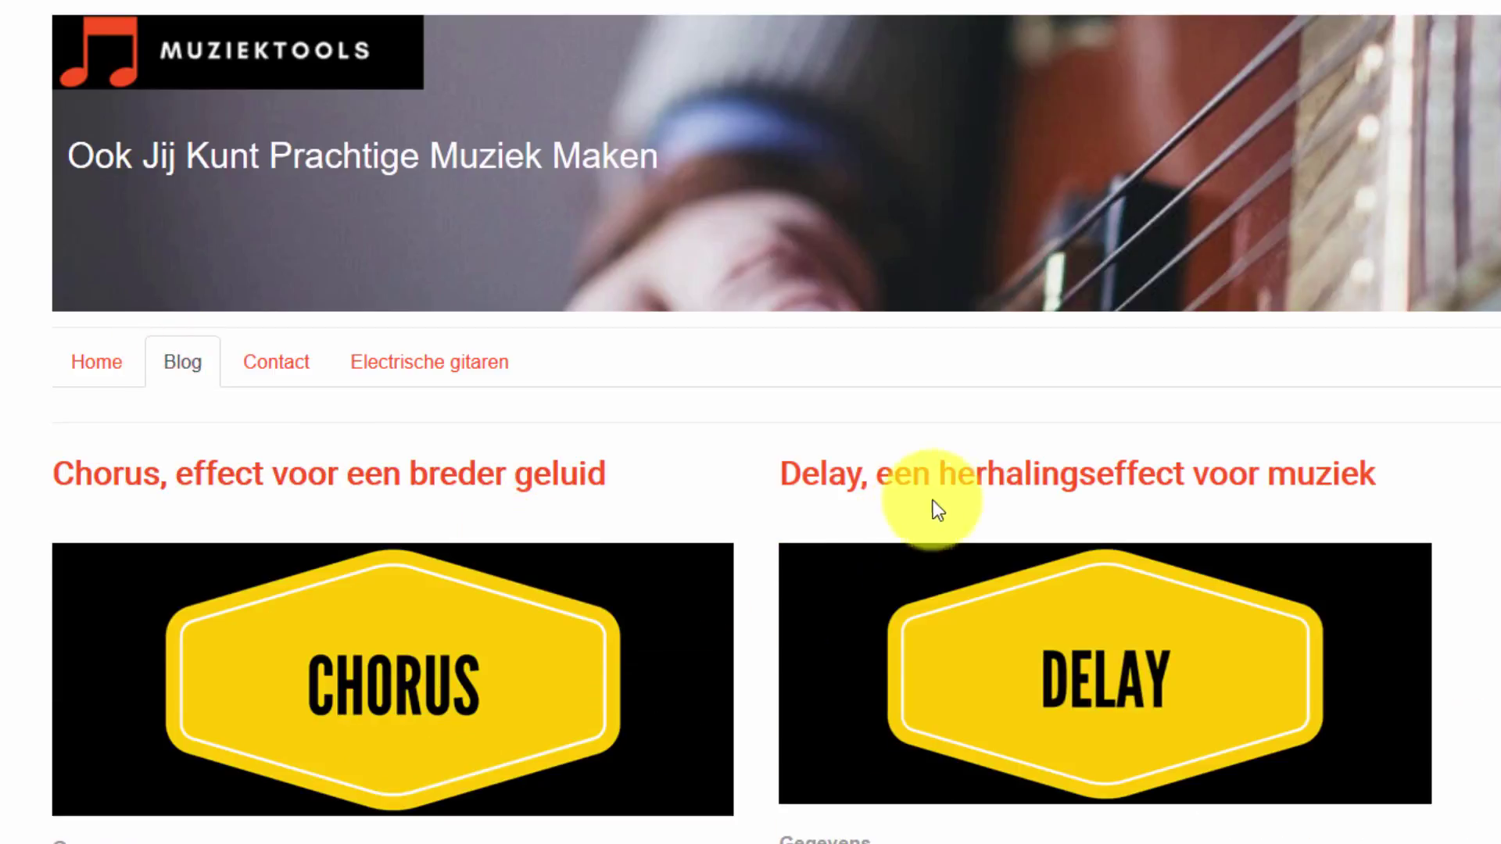
left_click(968, 485)
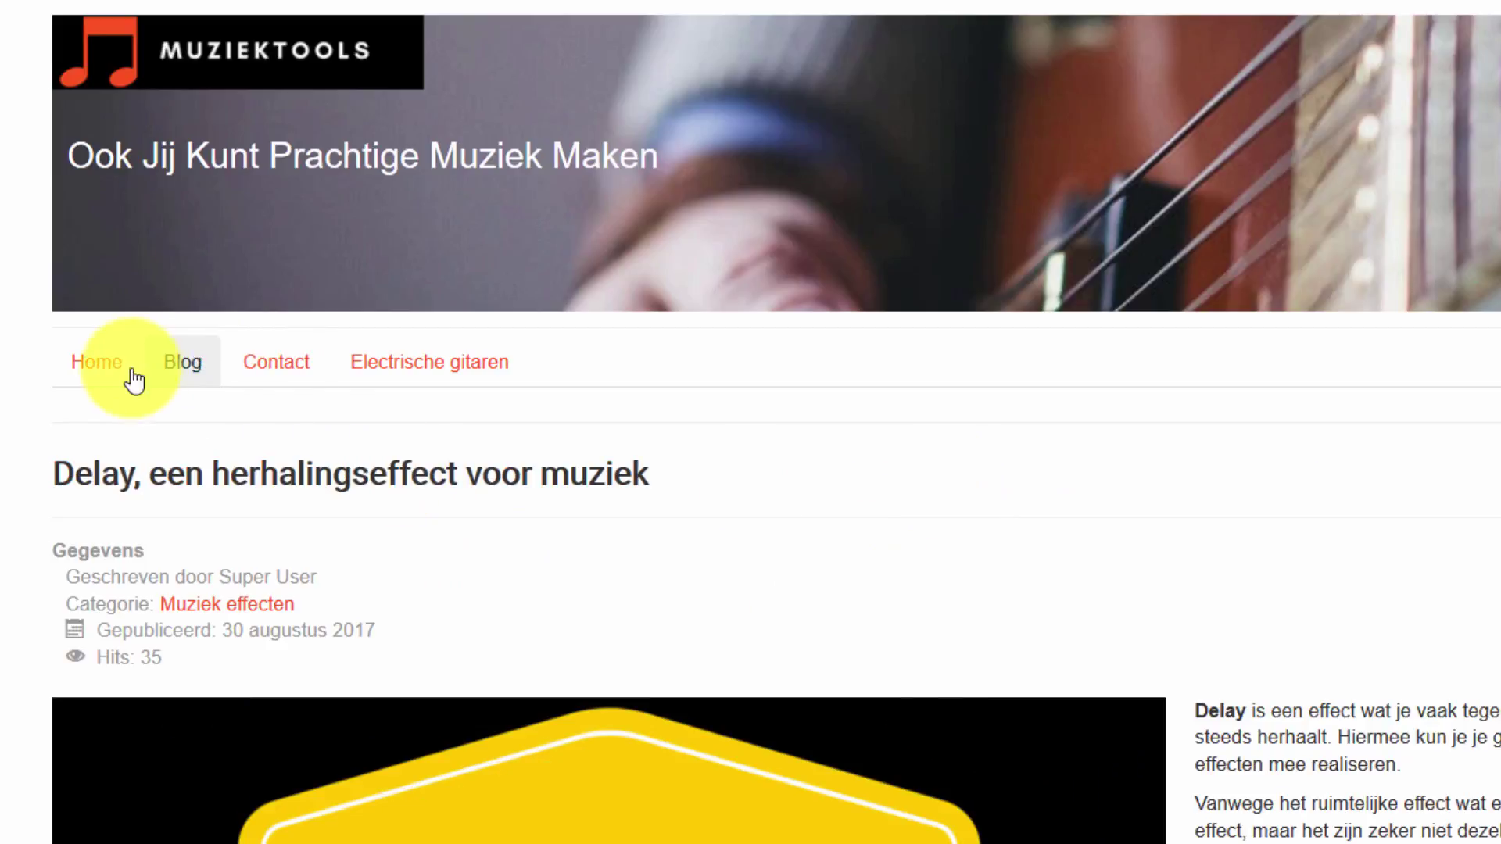
left_click(98, 362)
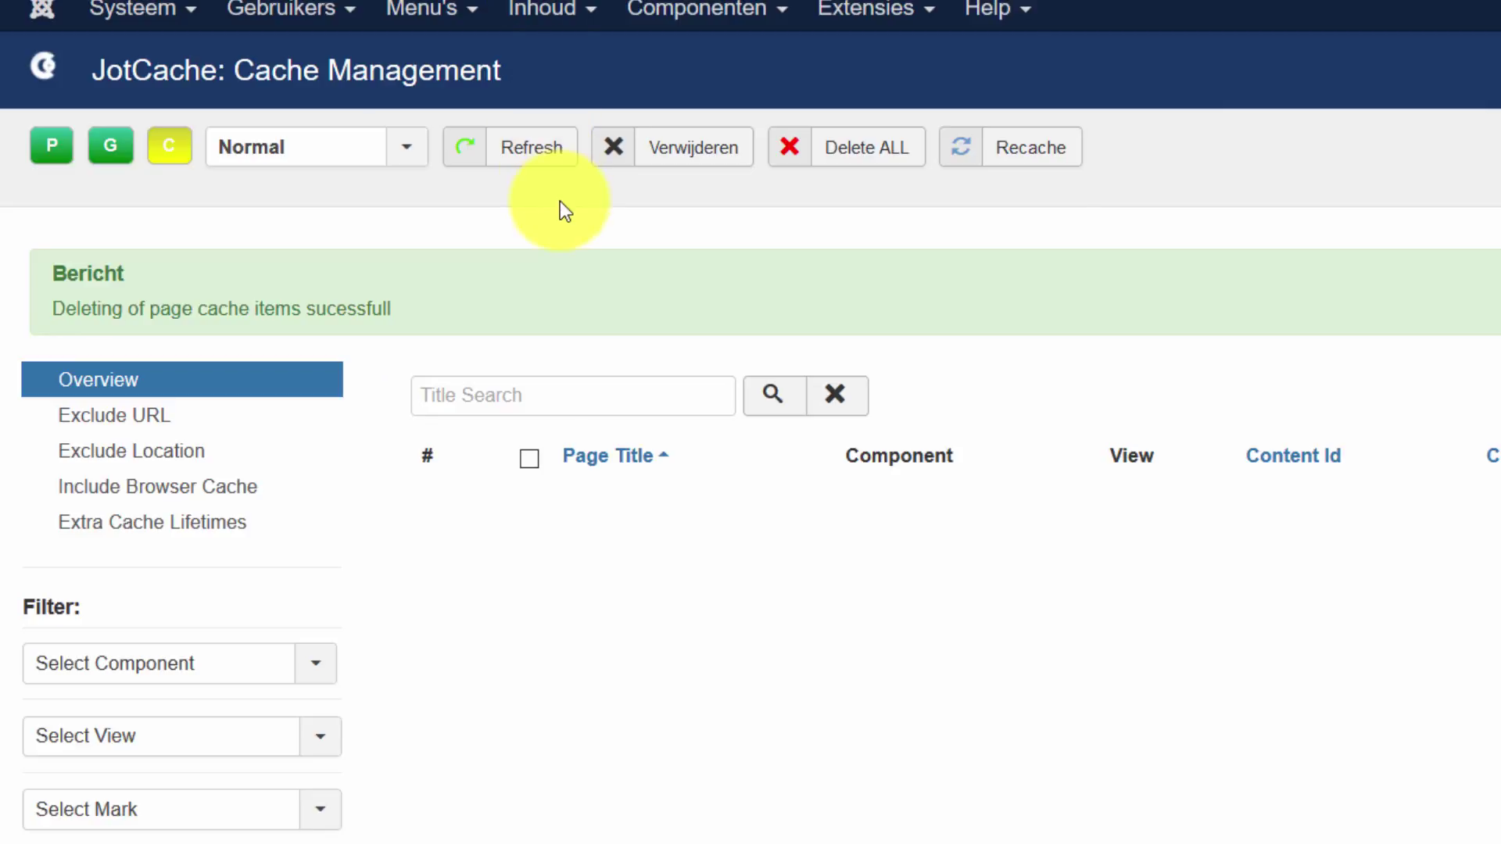
left_click(531, 163)
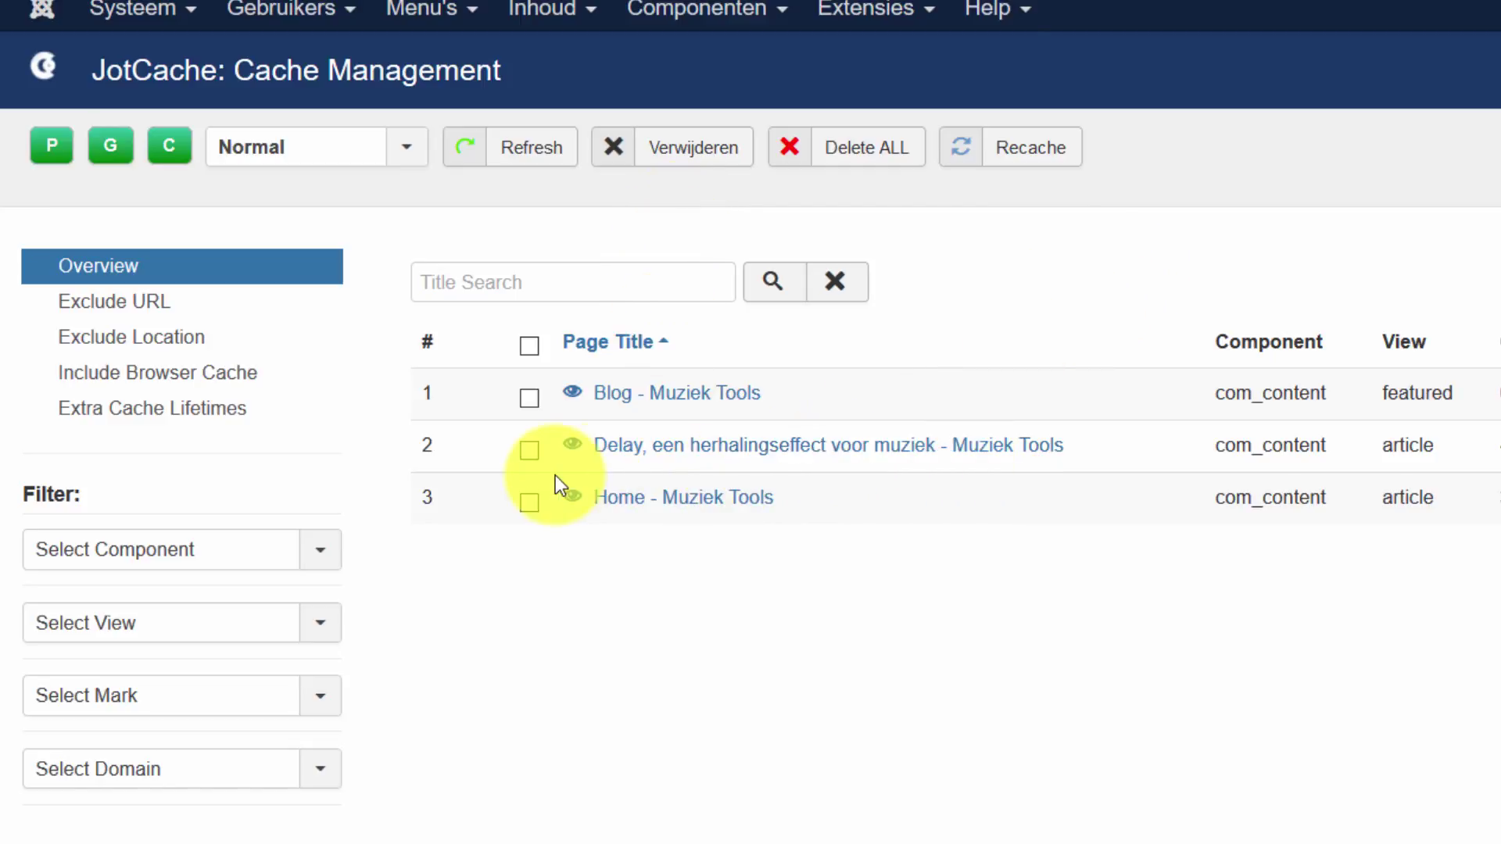
- Add the Delay article to the com_content exclusion by extending it to view=article&id=5,view=article&id=4, and save the exclusions
left_click(129, 303)
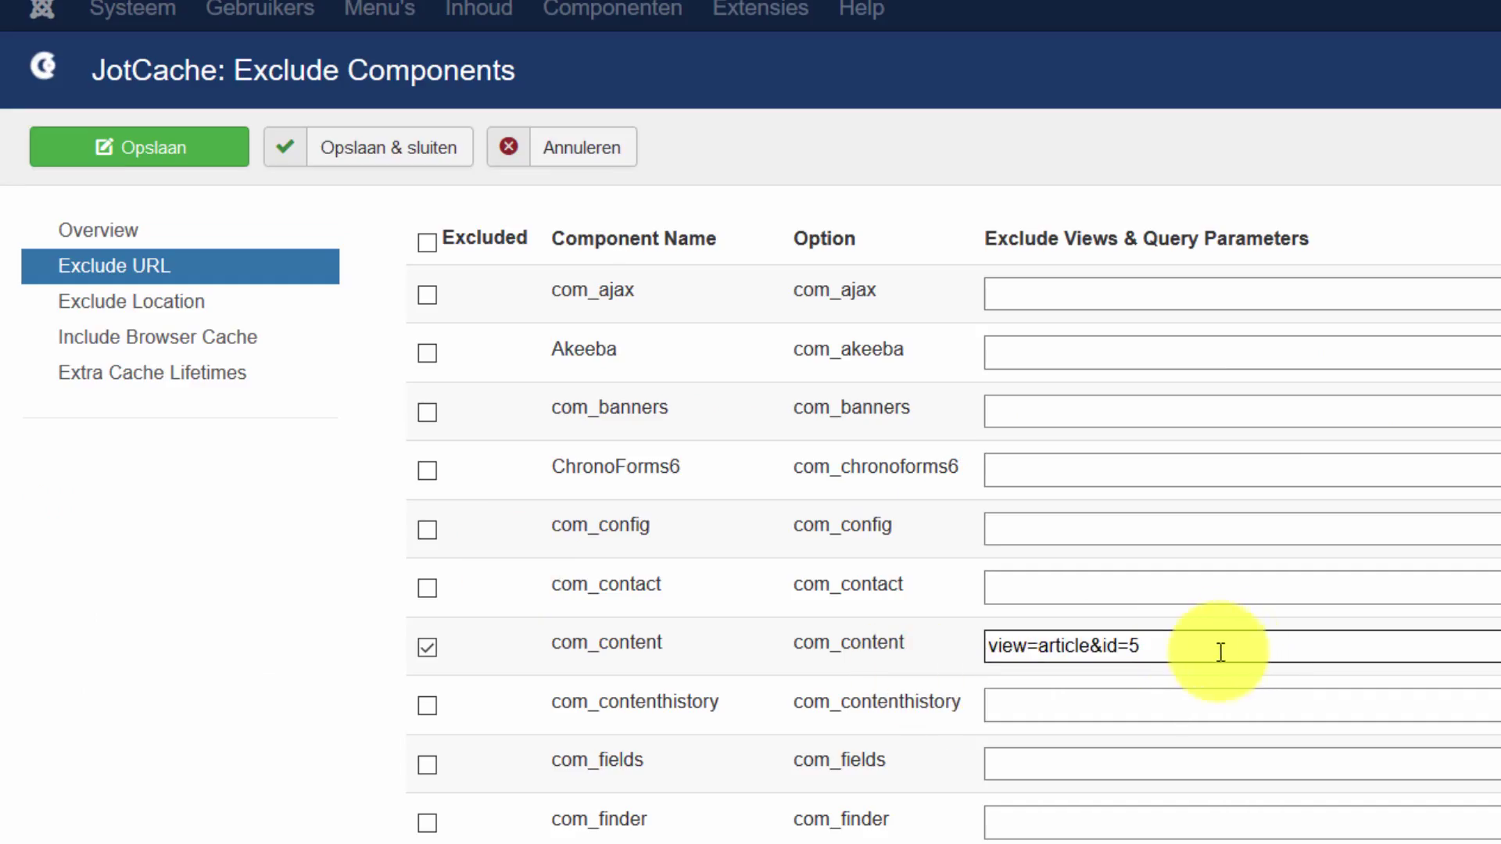
left_click(125, 230)
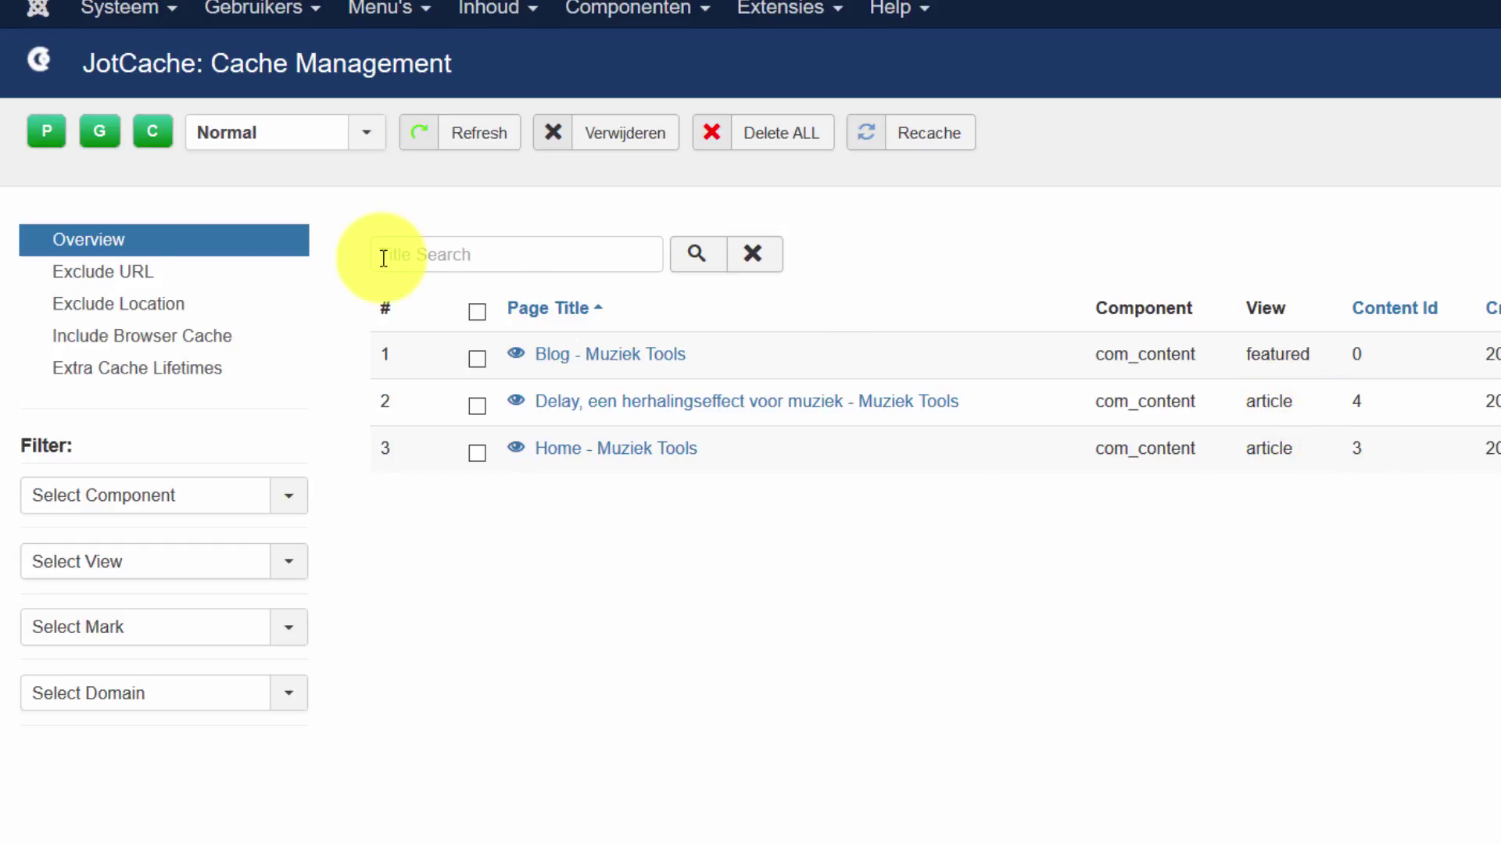
left_click(68, 268)
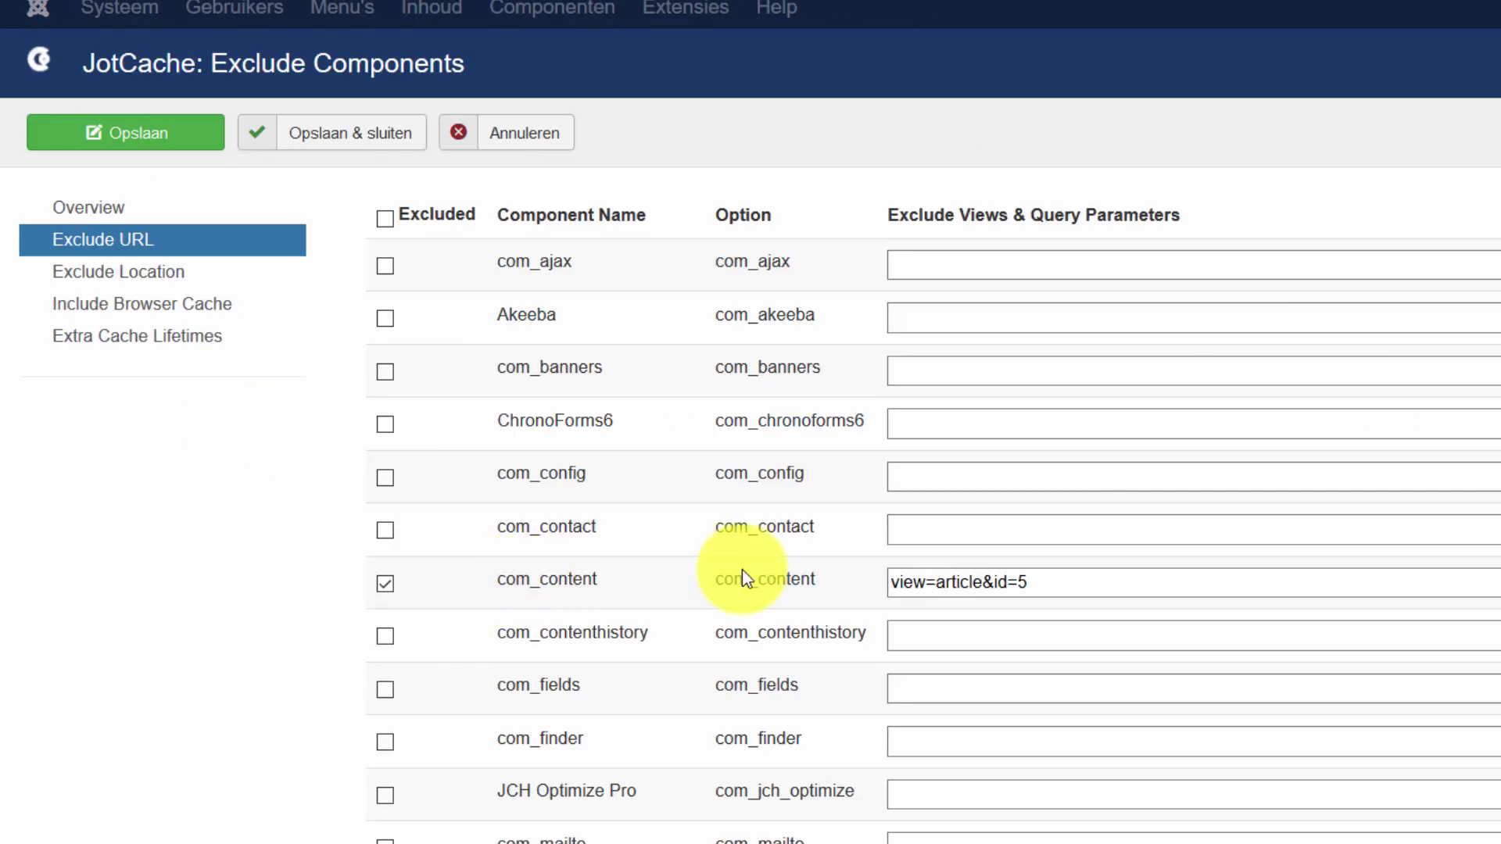
left_click(1046, 581)
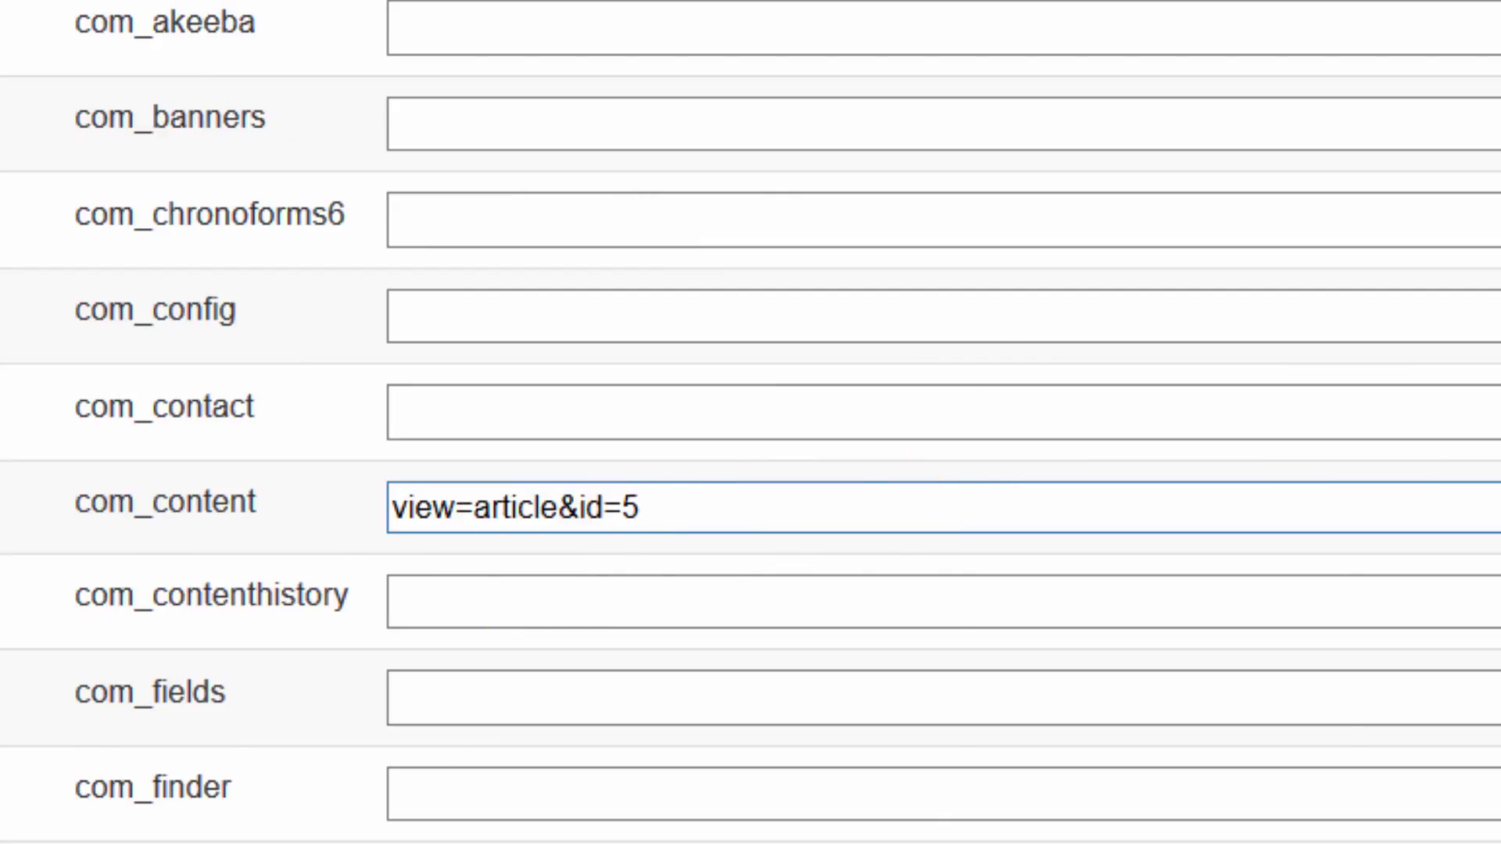
type(",view=")
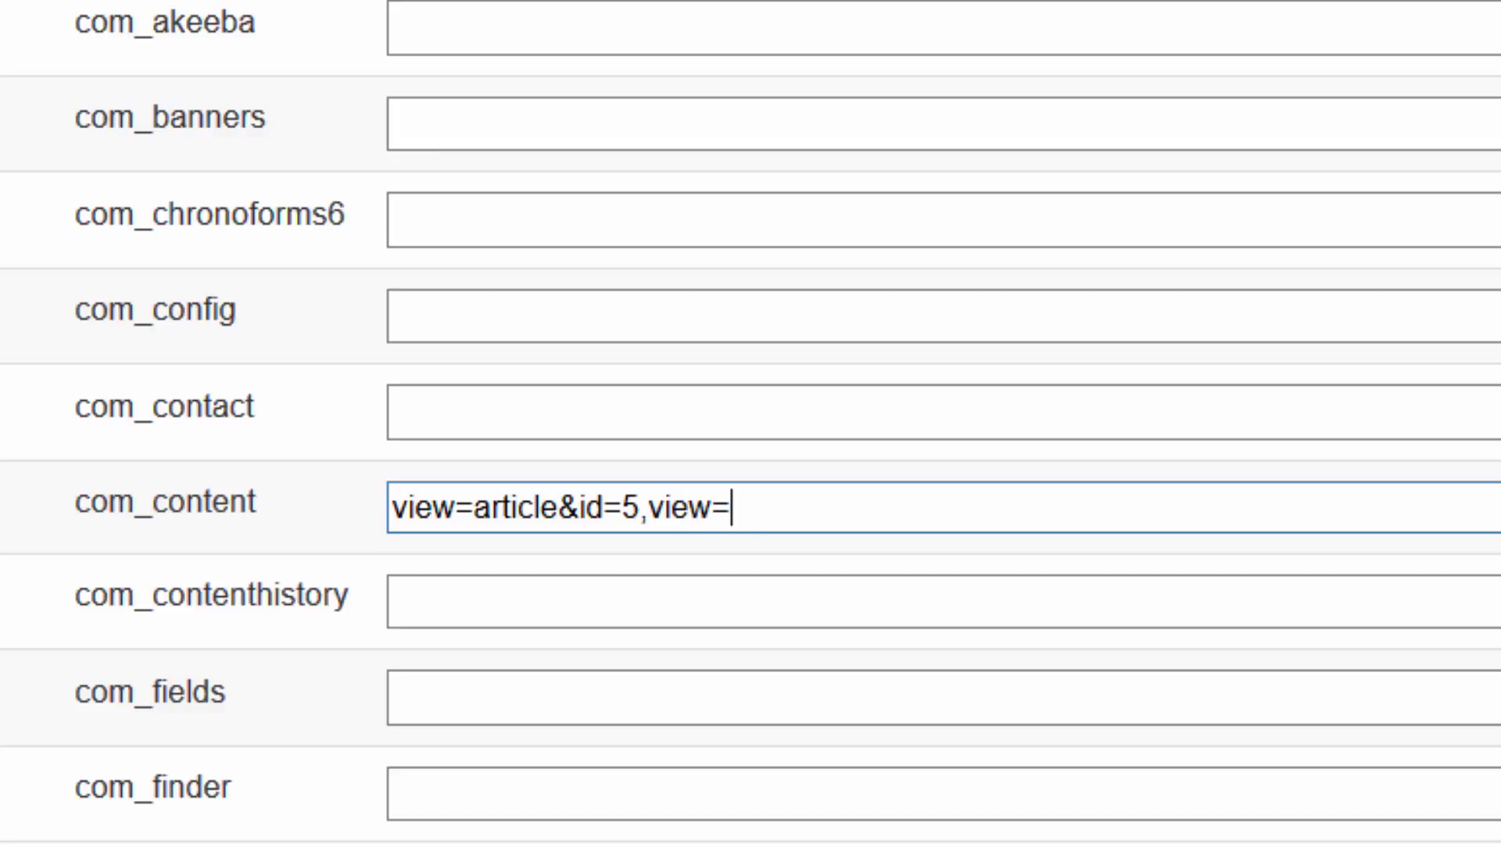
type("article")
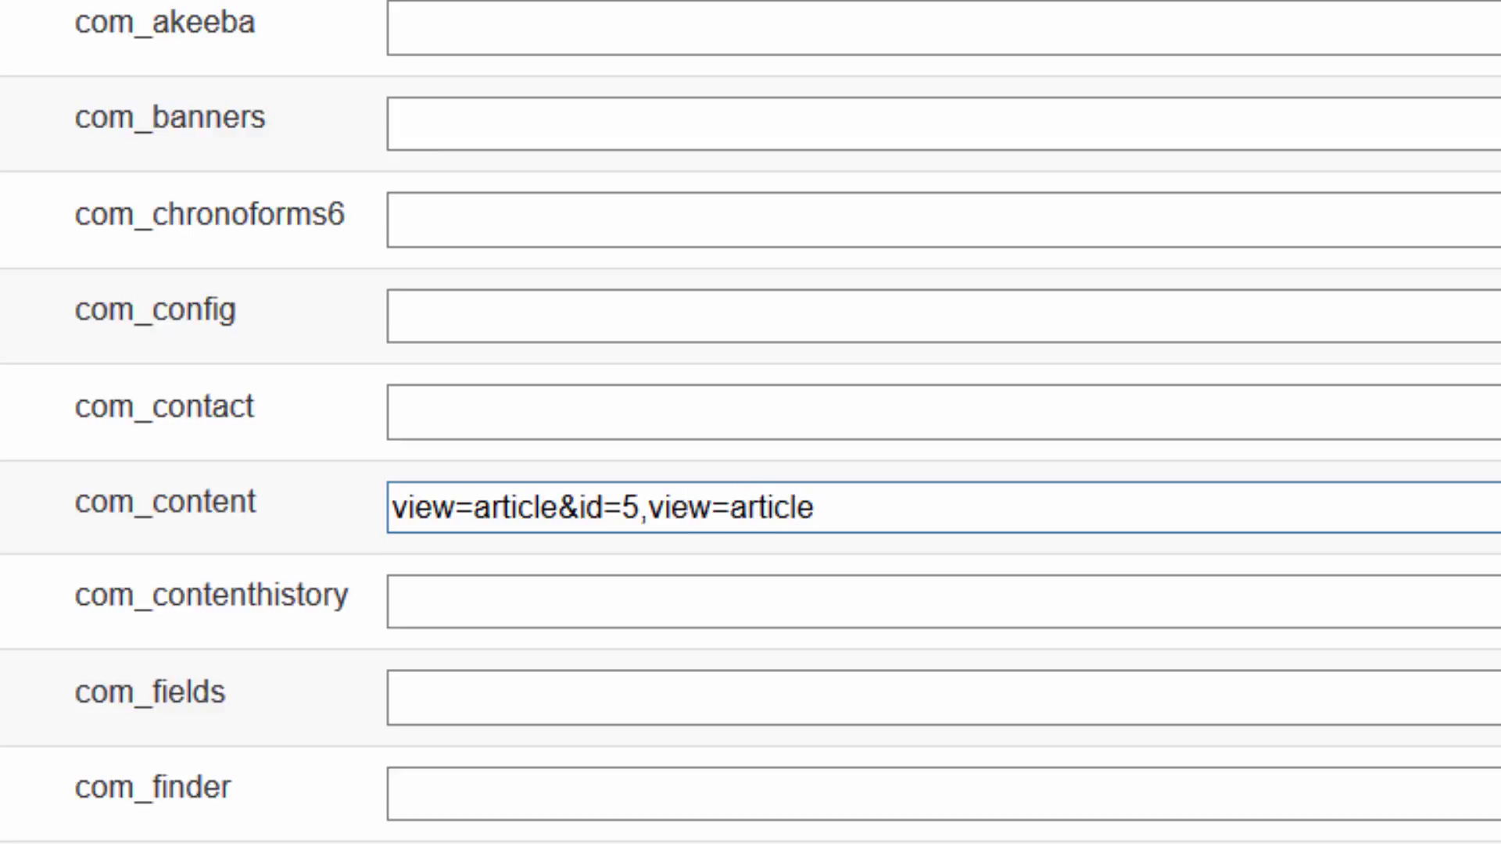
type("&id=4")
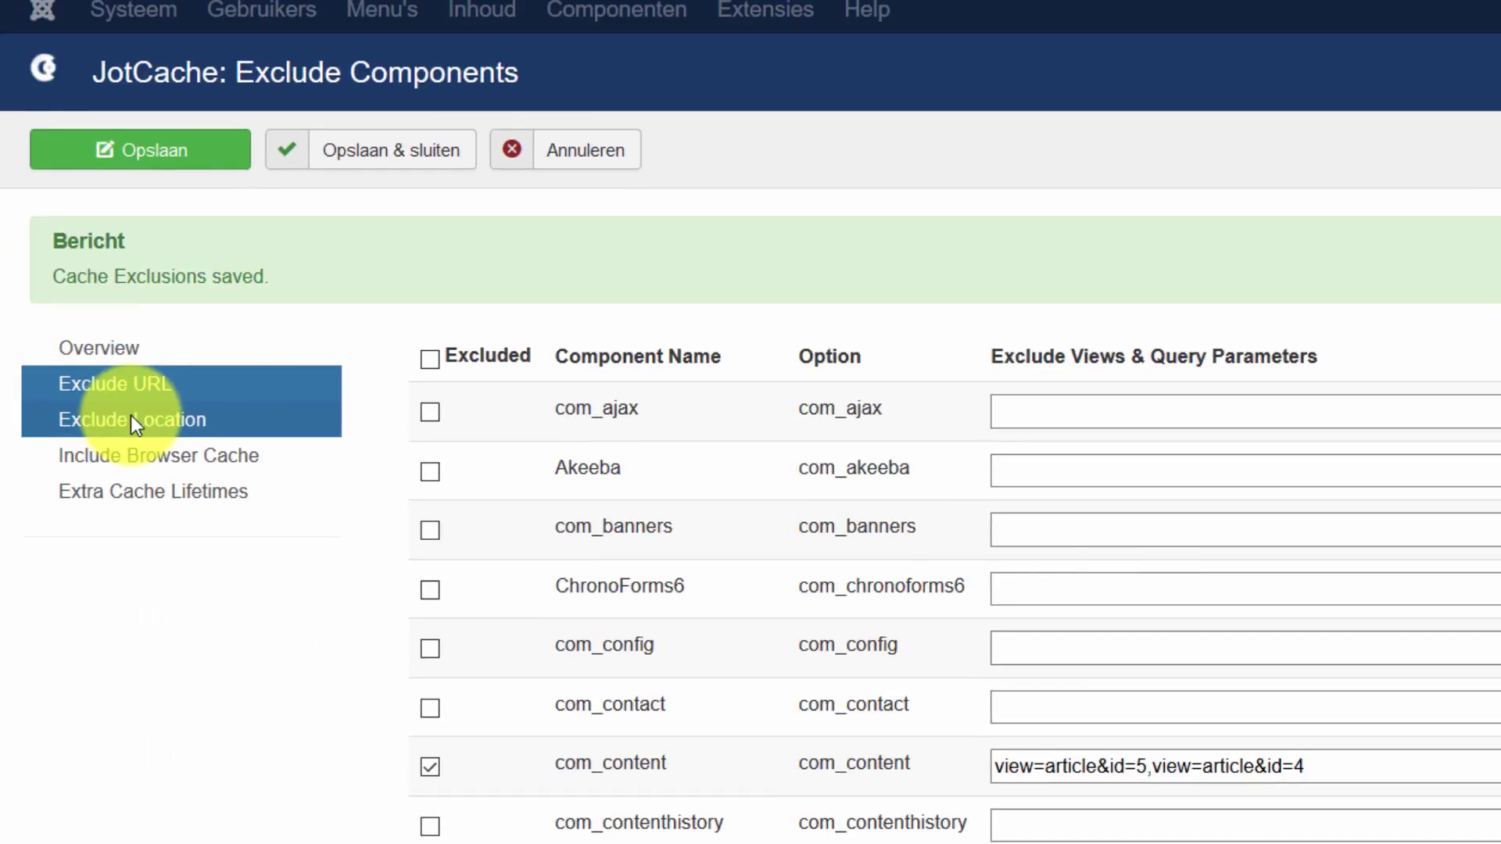
- Select the cached Blog, Delay and Home pages in JotCache's overview and delete them
left_click(119, 355)
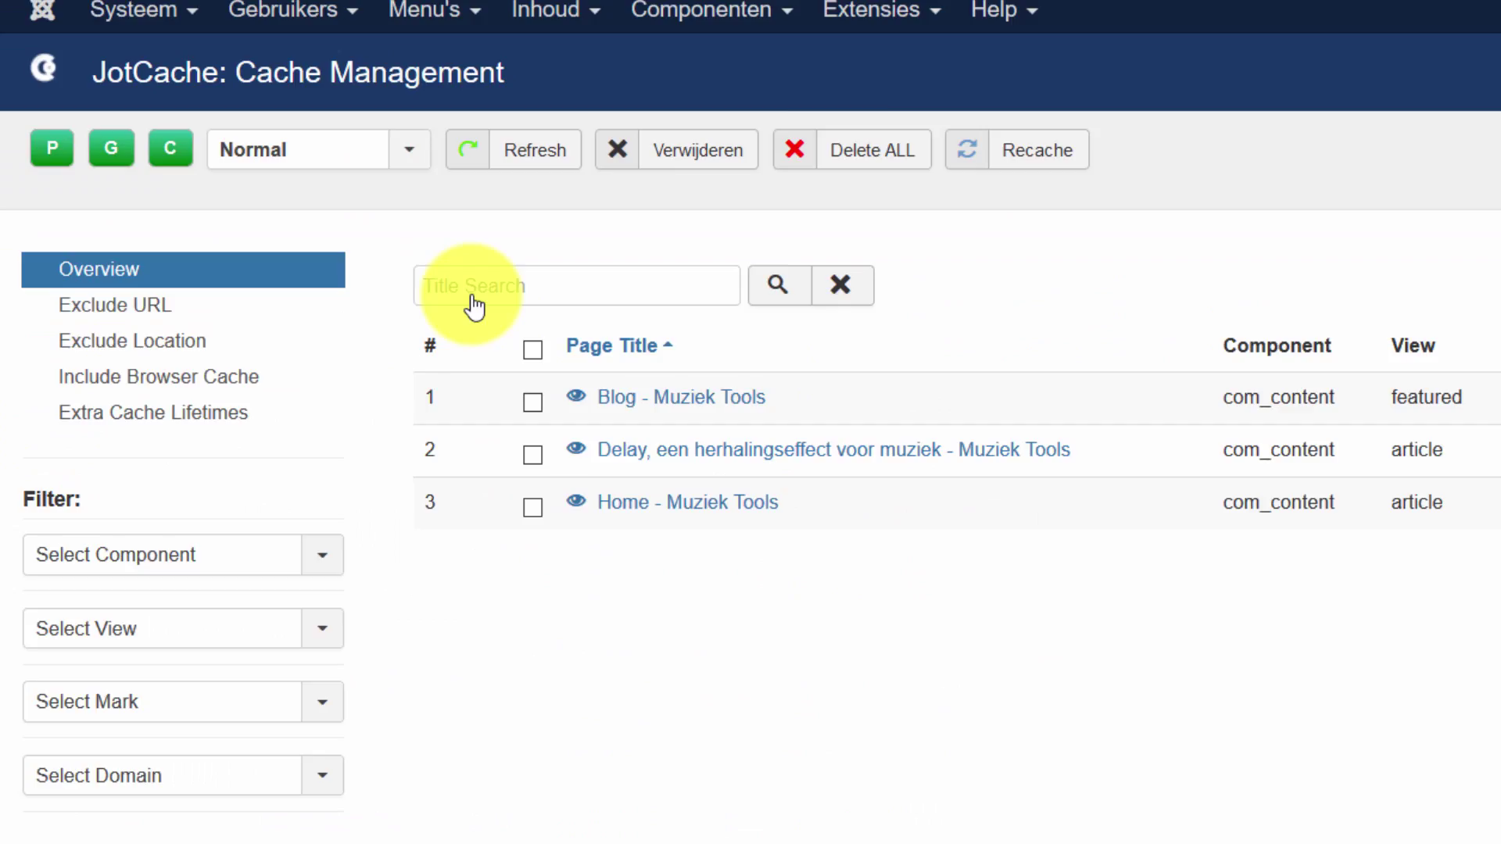
left_click(532, 349)
left_click(723, 151)
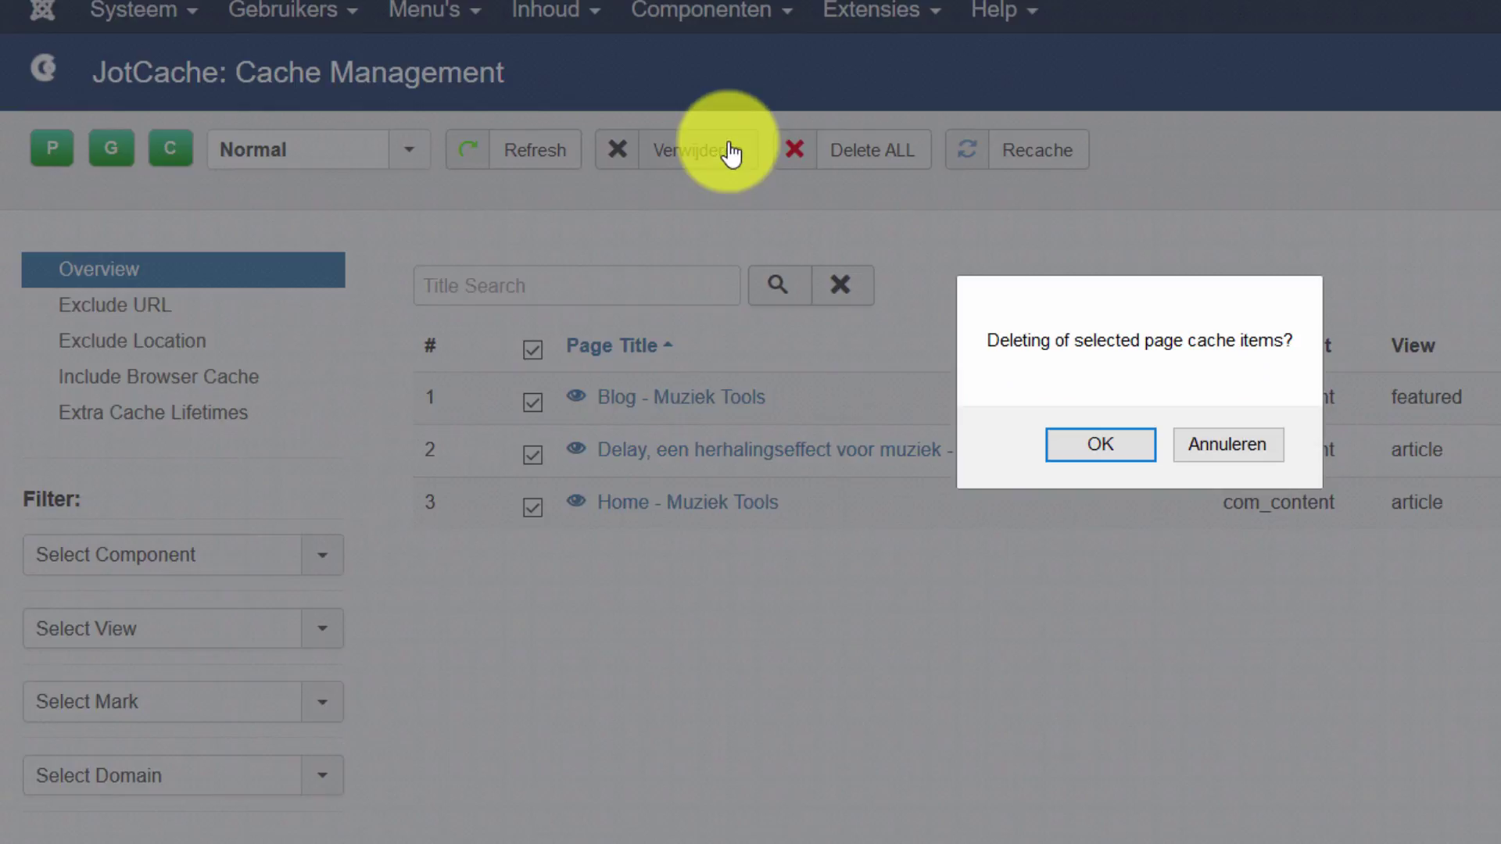
left_click(1118, 448)
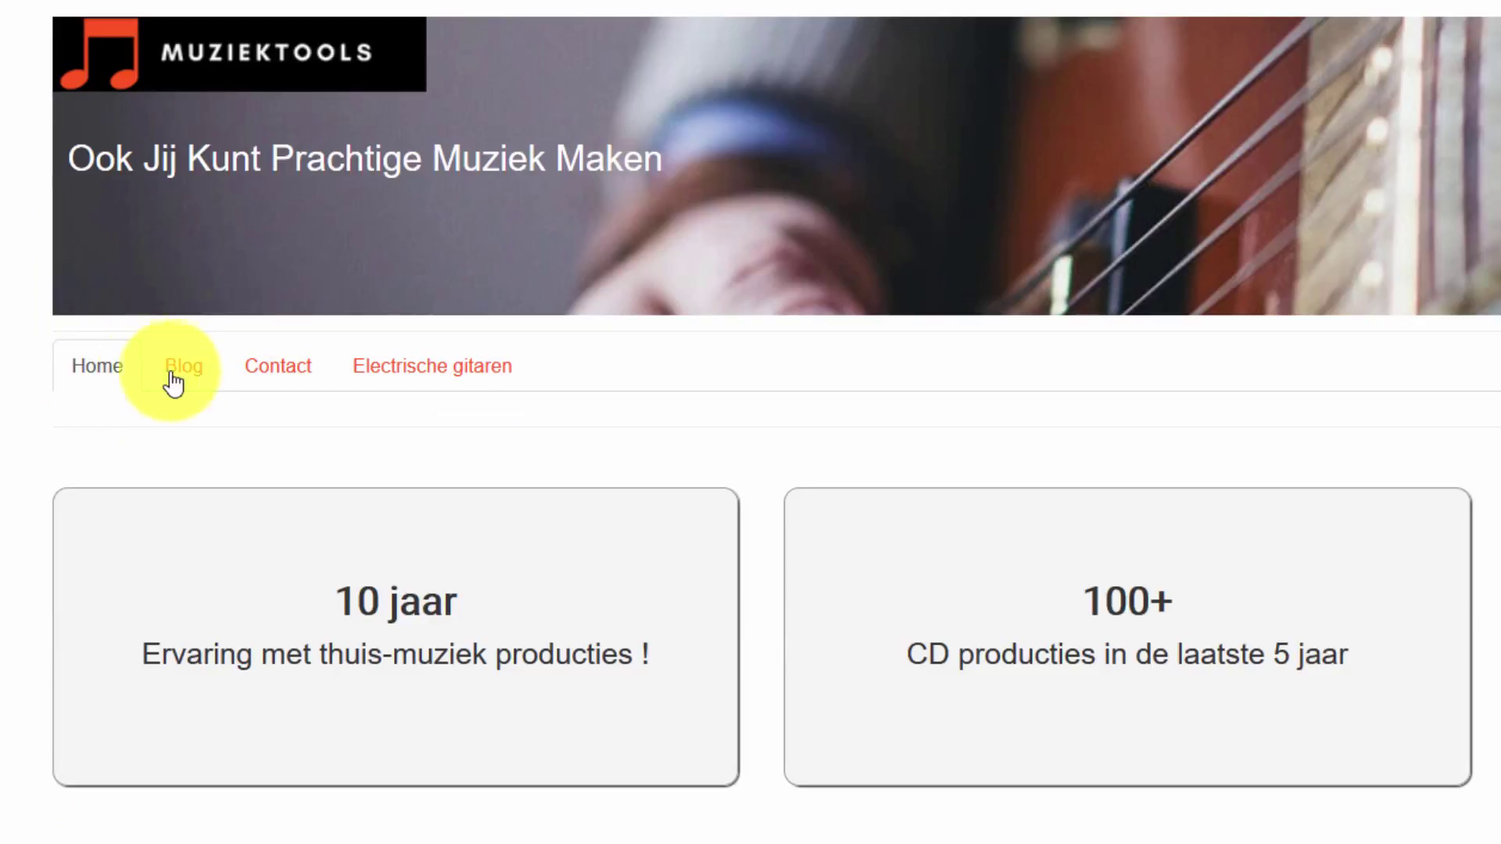
- Visit the website's Blog and Contact pages and the Chorus, Delay and Distortion articles, and refresh JotCache's overview to check both exclusions
left_click(181, 369)
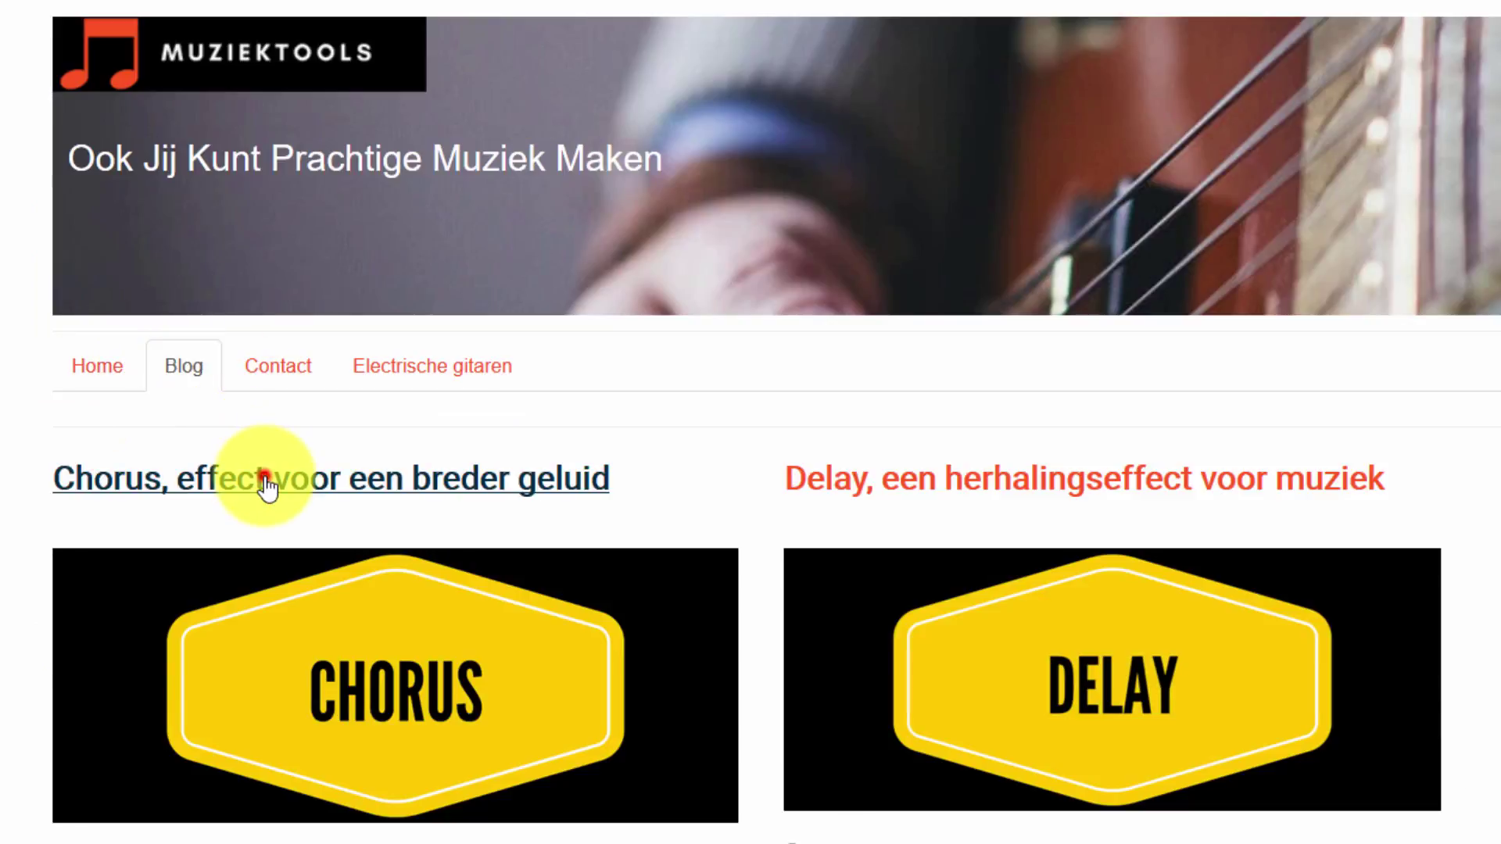
left_click(266, 480)
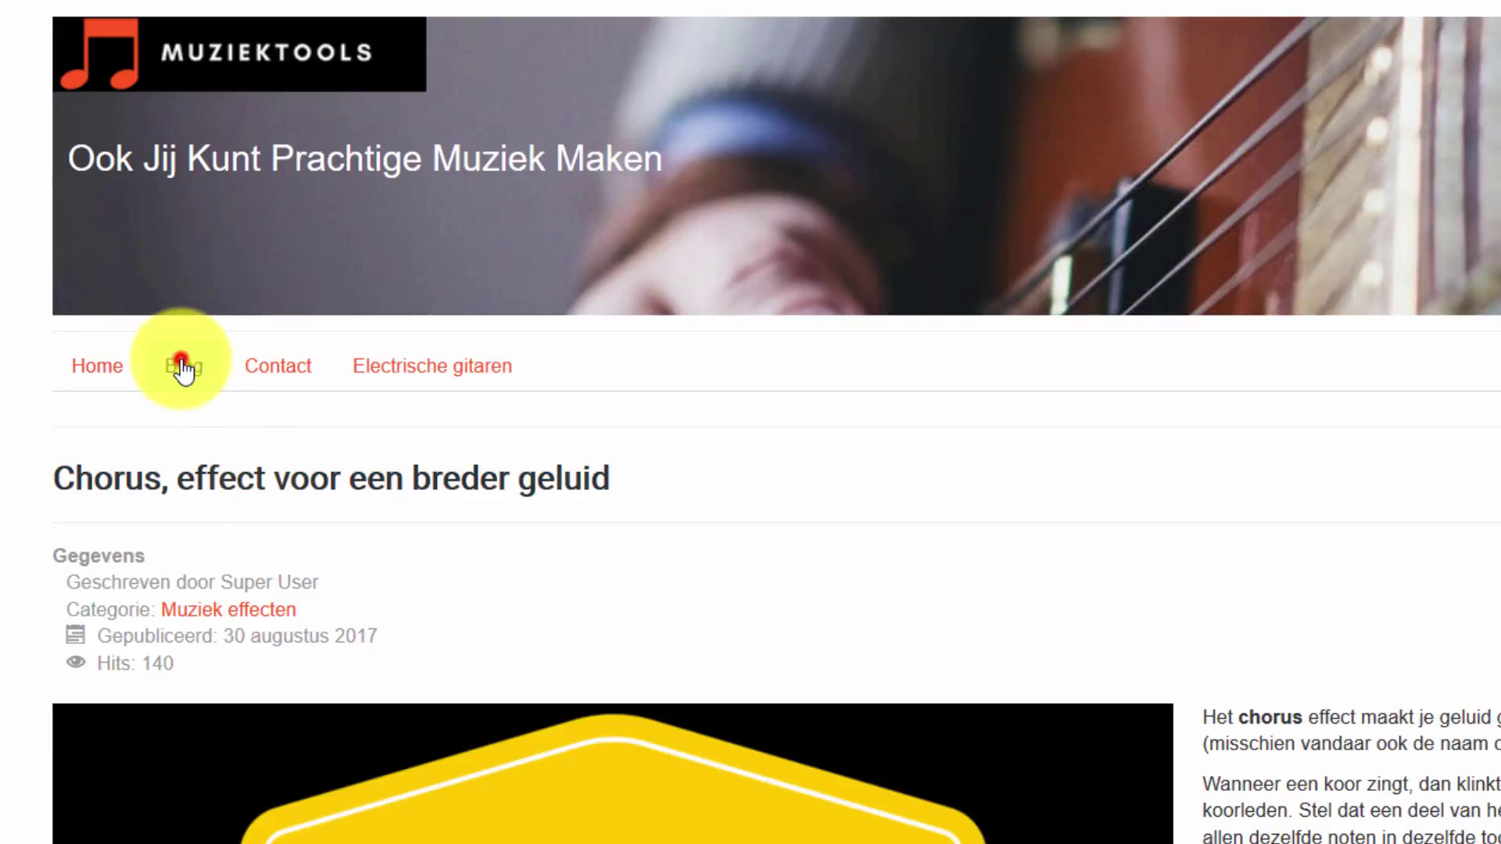
left_click(182, 367)
left_click(949, 472)
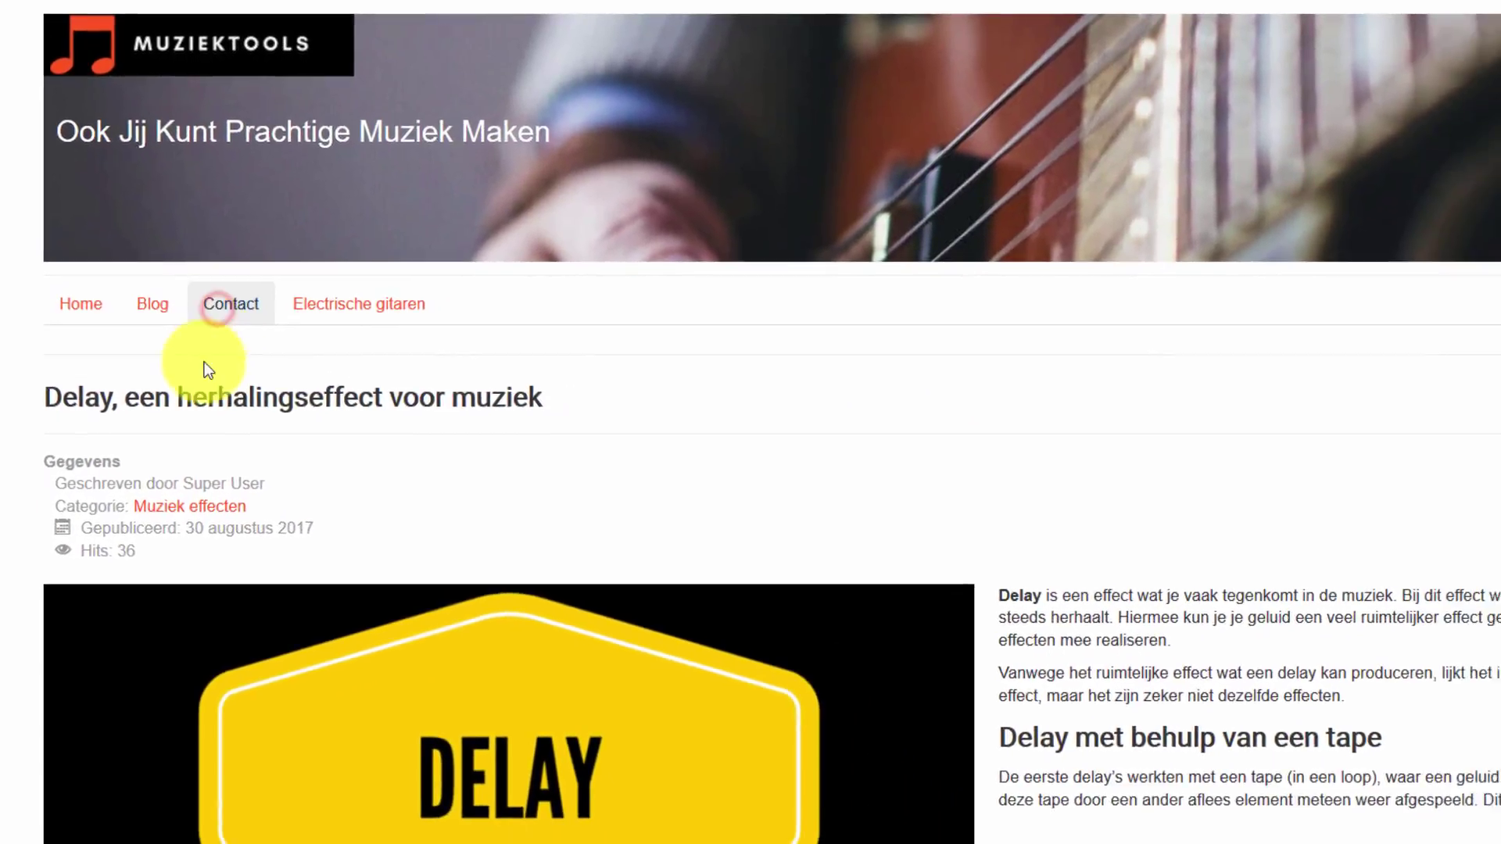
left_click(278, 365)
left_click(431, 162)
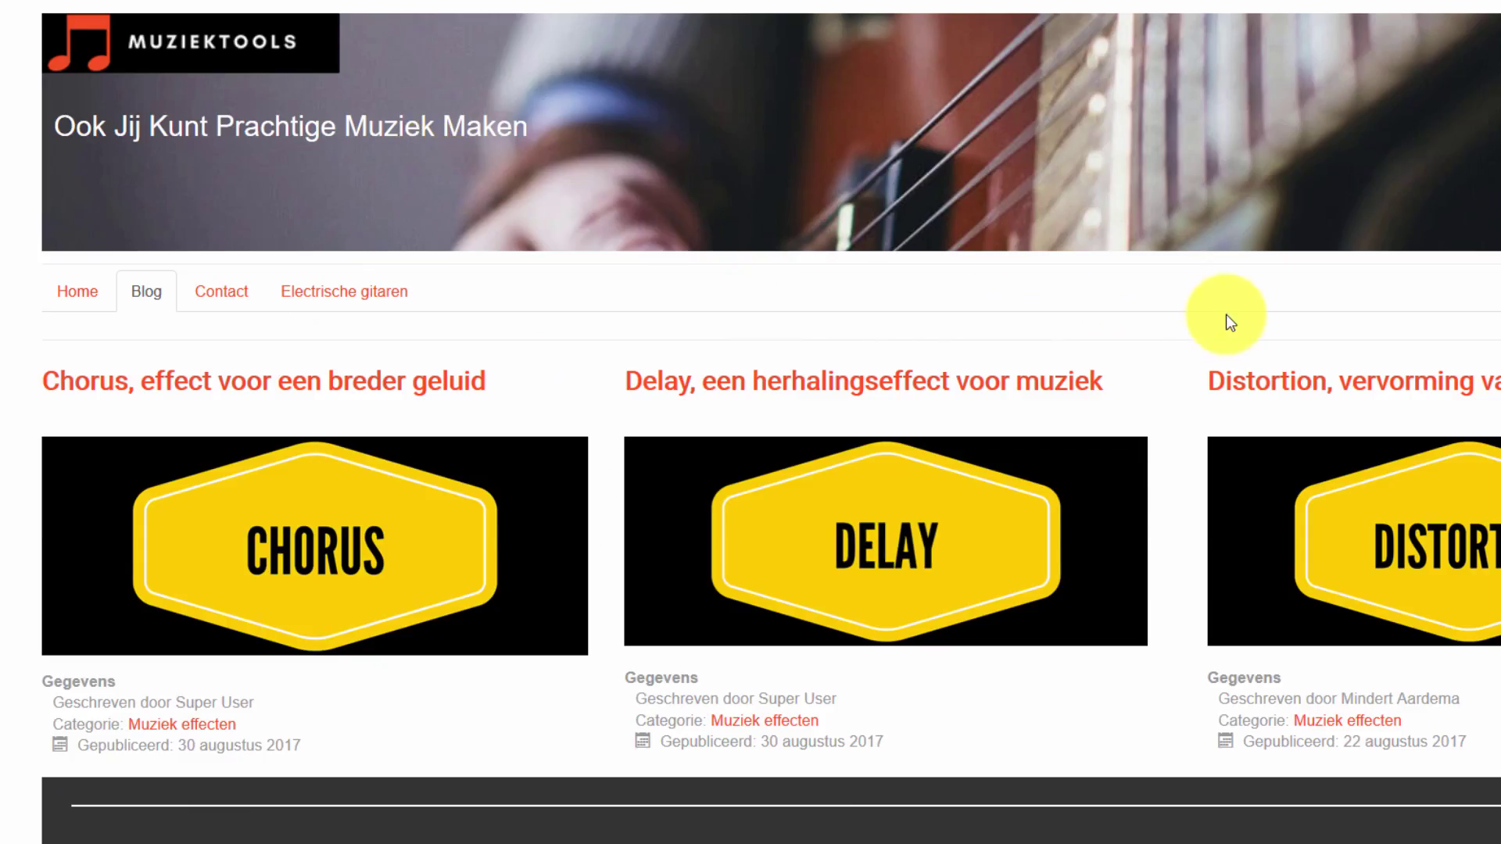
left_click(1304, 385)
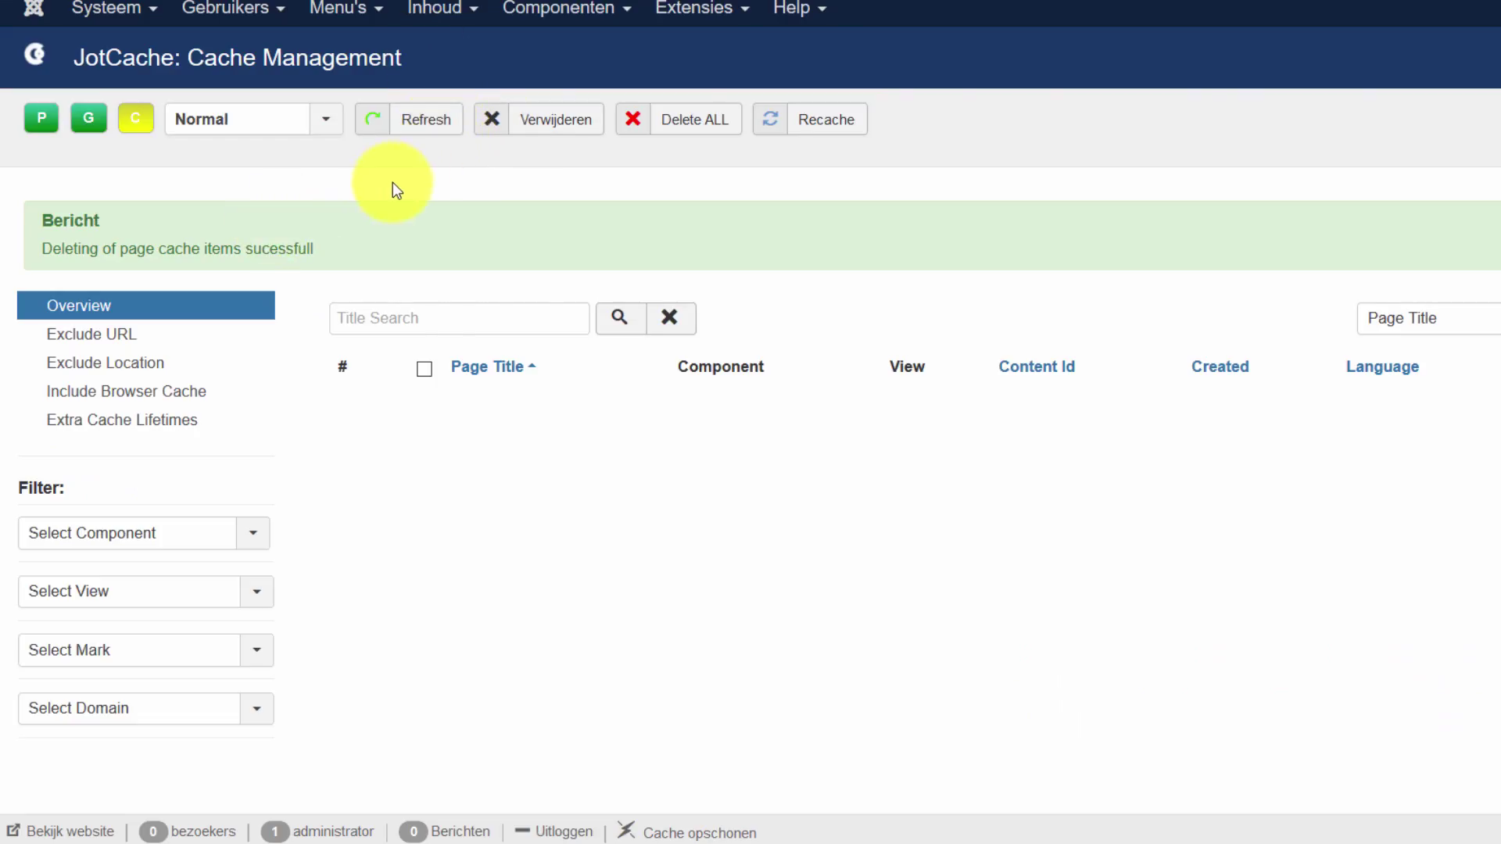
left_click(426, 118)
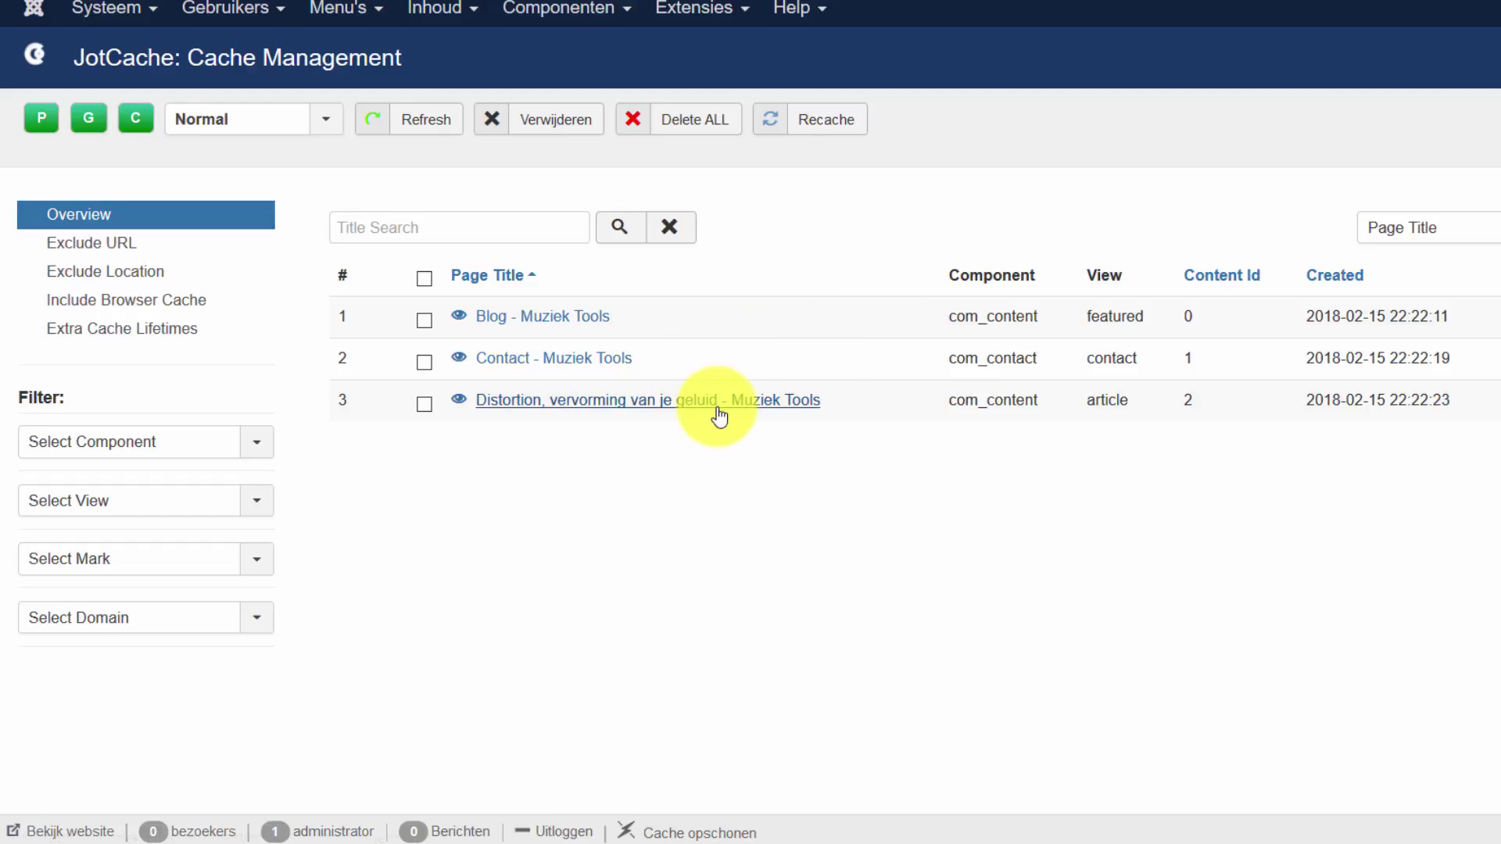
- Clear the query parameters of the com_content URL exclusion, leaving the component marked as excluded, and save the exclusions
left_click(119, 246)
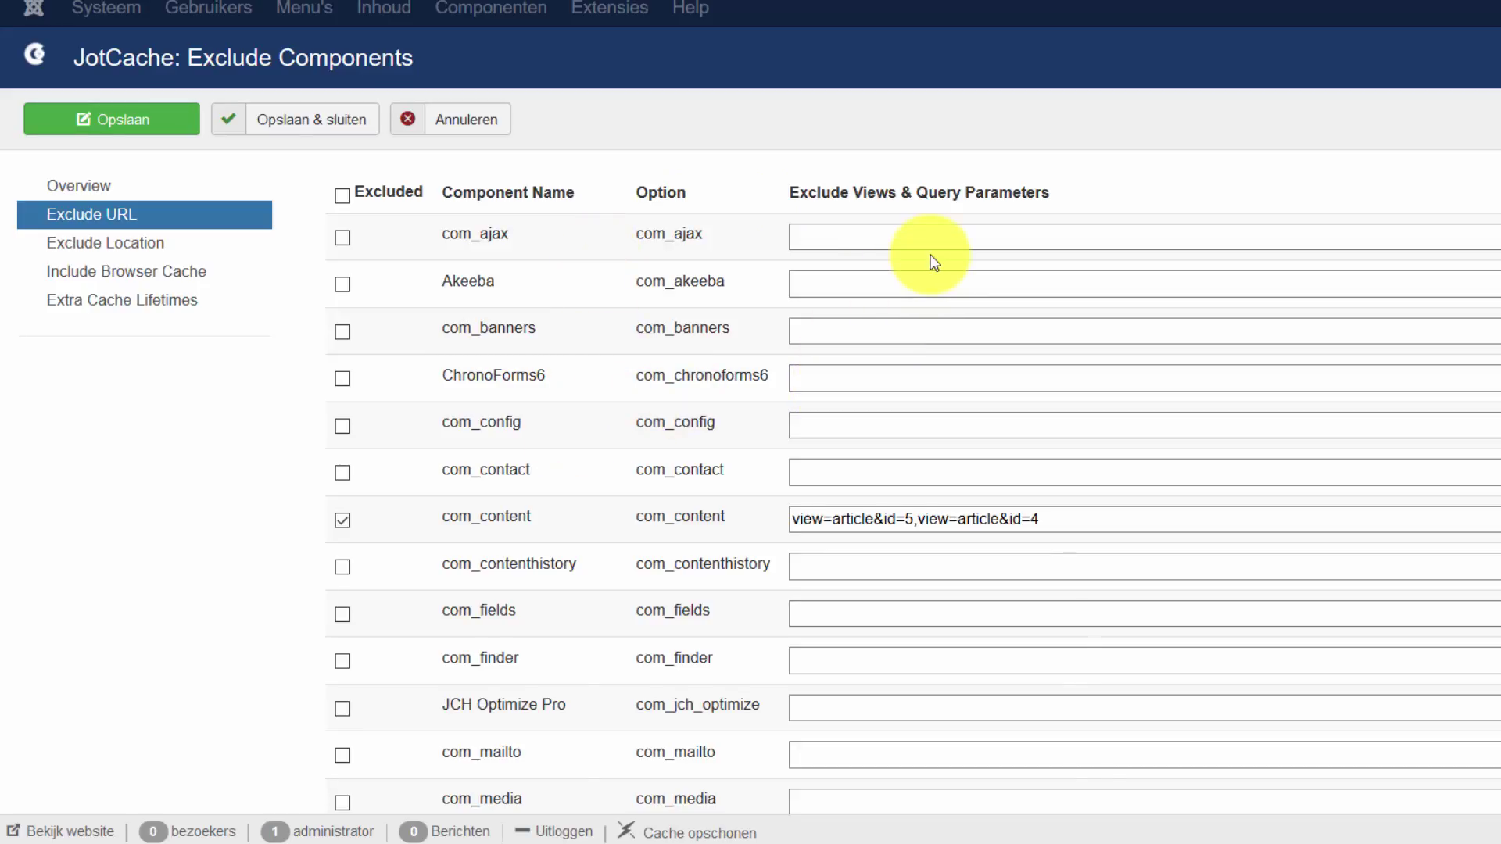
left_click(1082, 521)
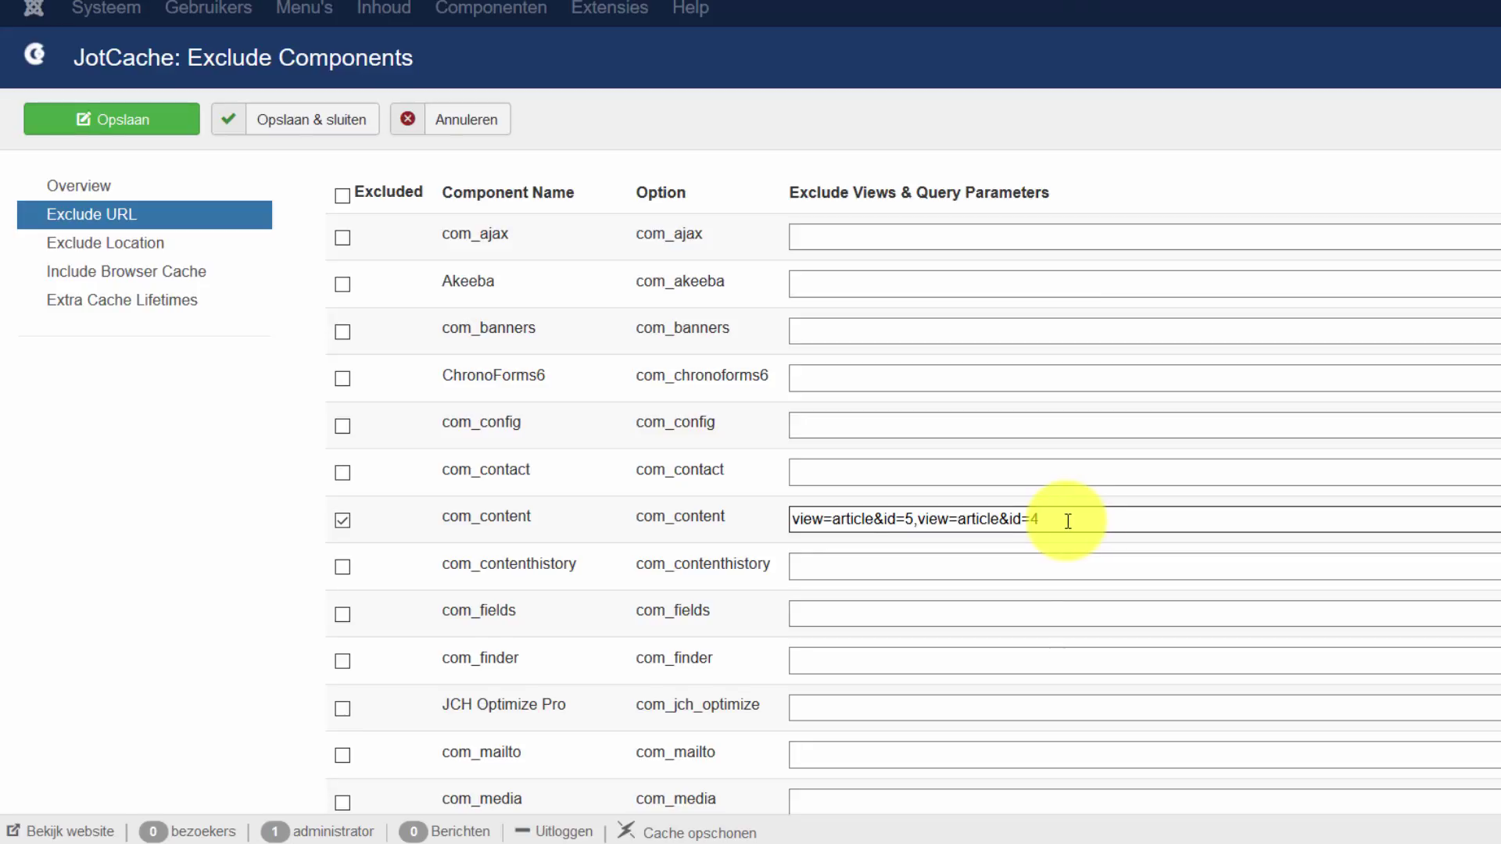
left_click_drag(1066, 519, 744, 519)
key("BackSpace")
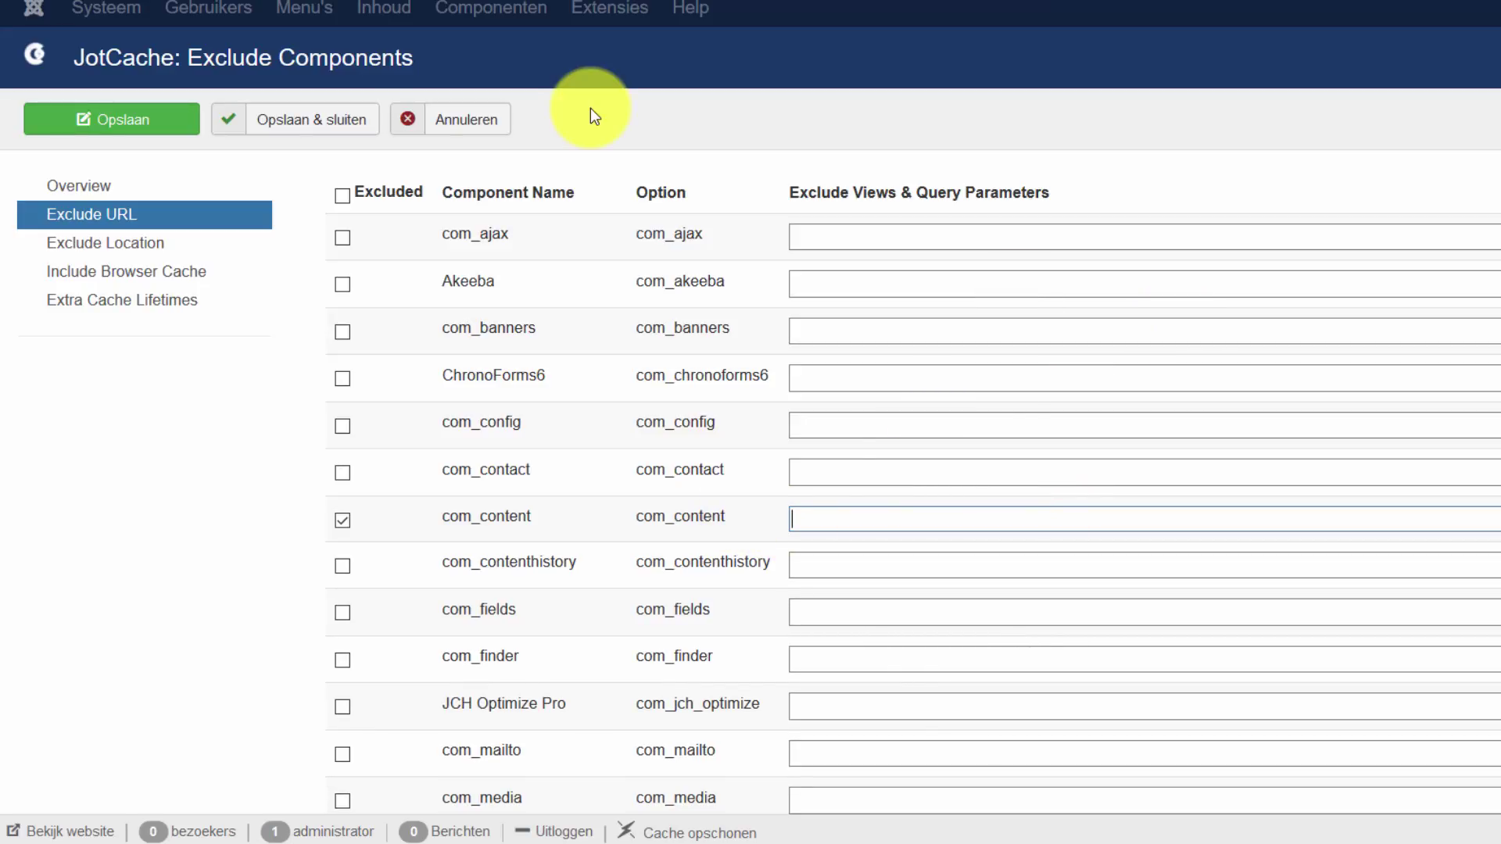
left_click(133, 124)
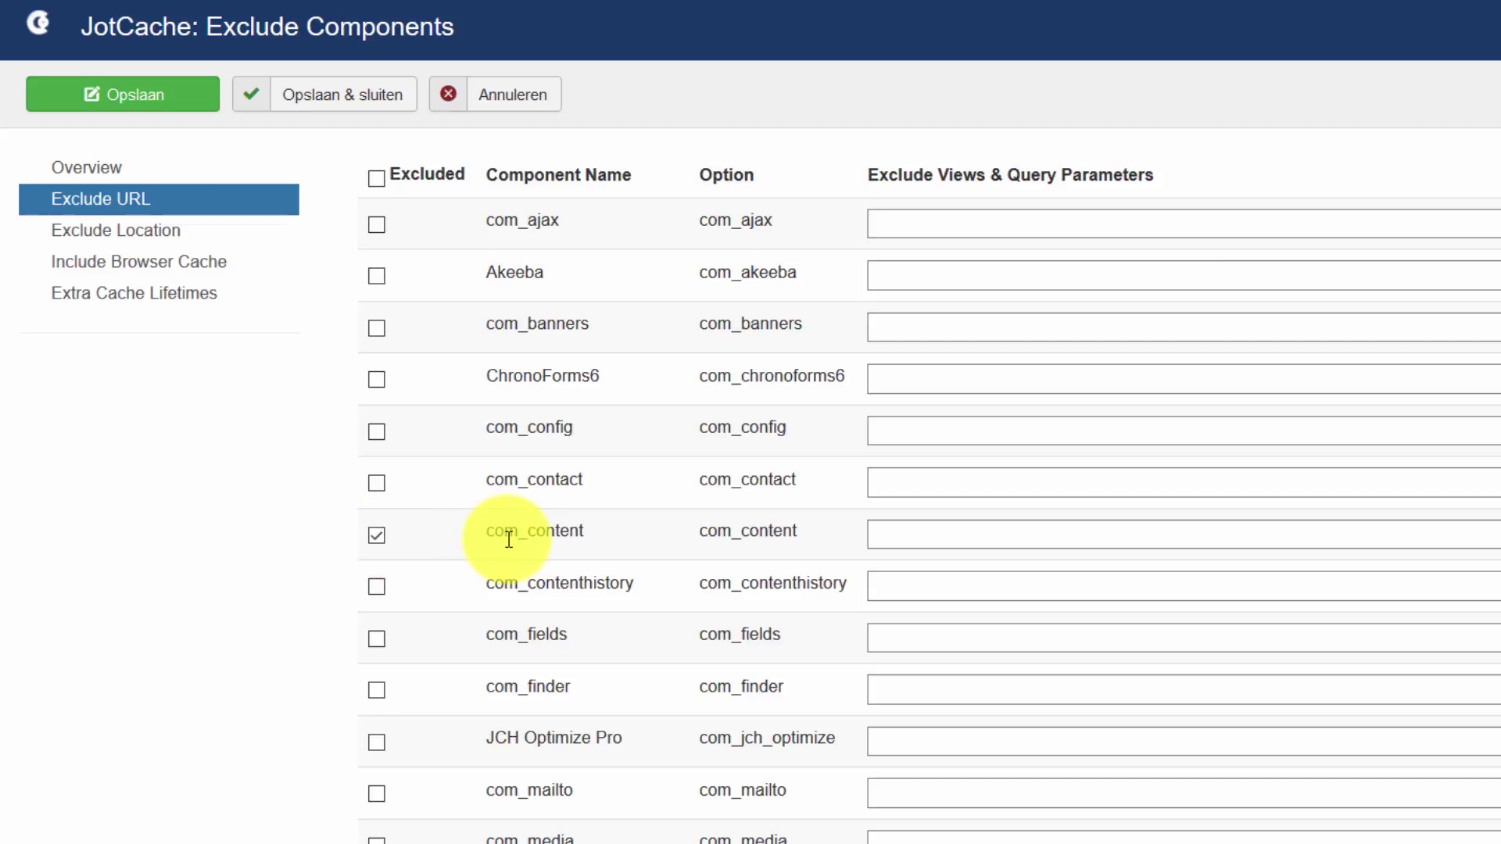
left_click(900, 537)
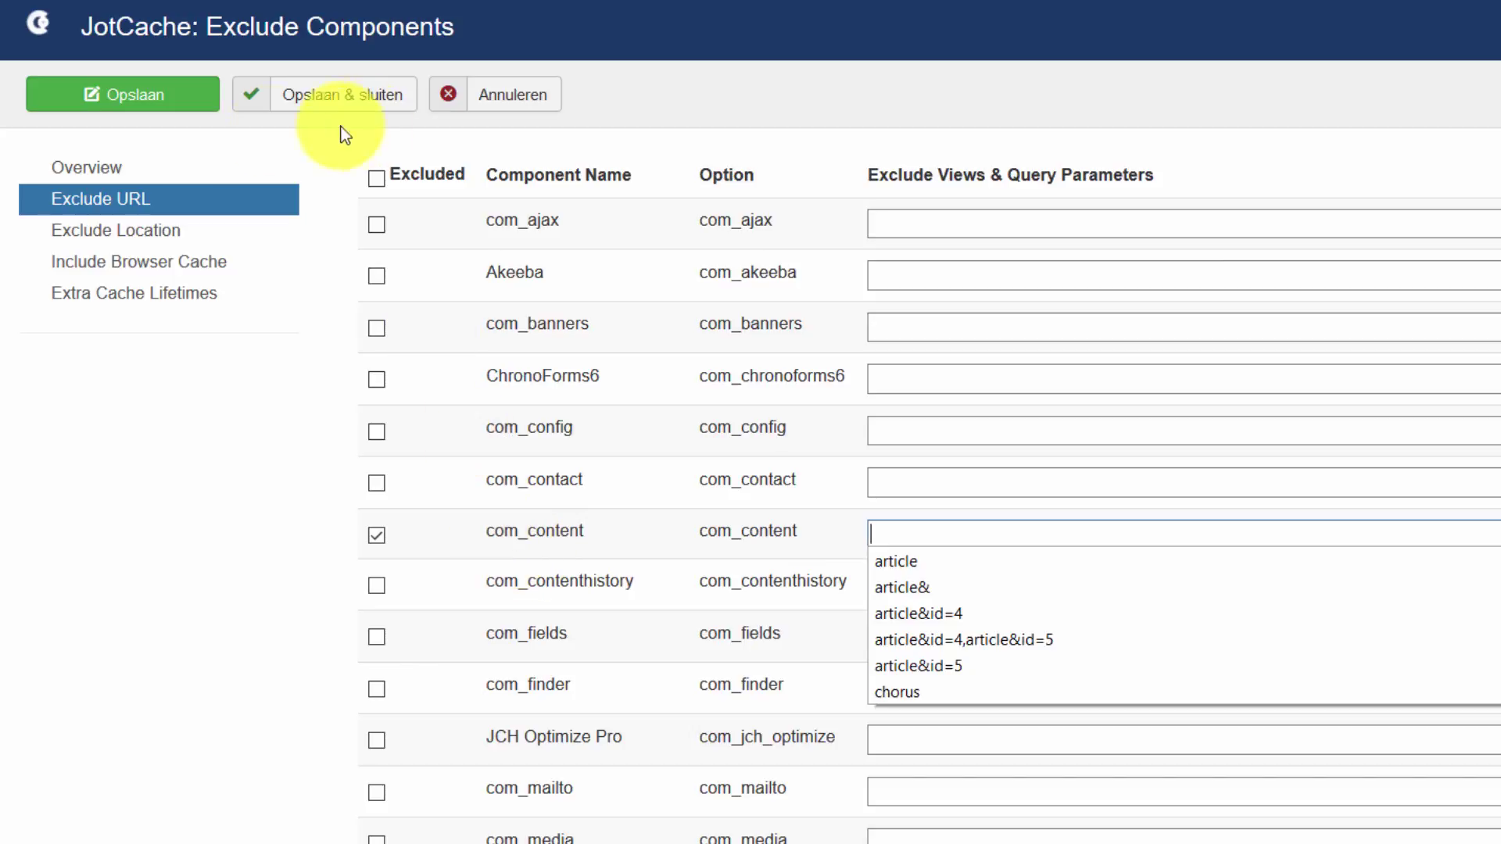
left_click(184, 102)
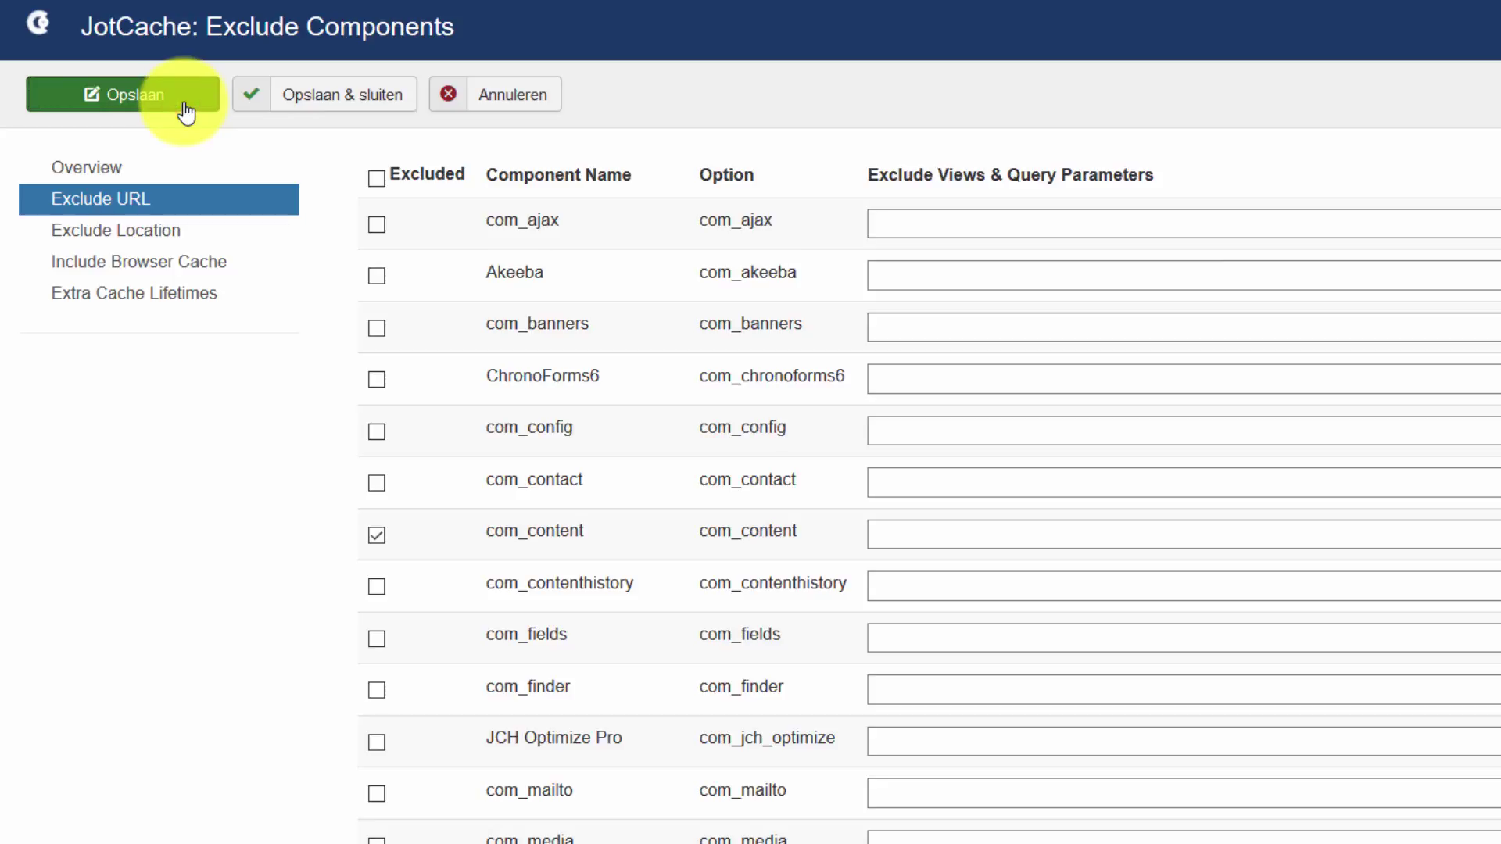
- Select all cached pages in JotCache's overview and delete them
left_click(110, 269)
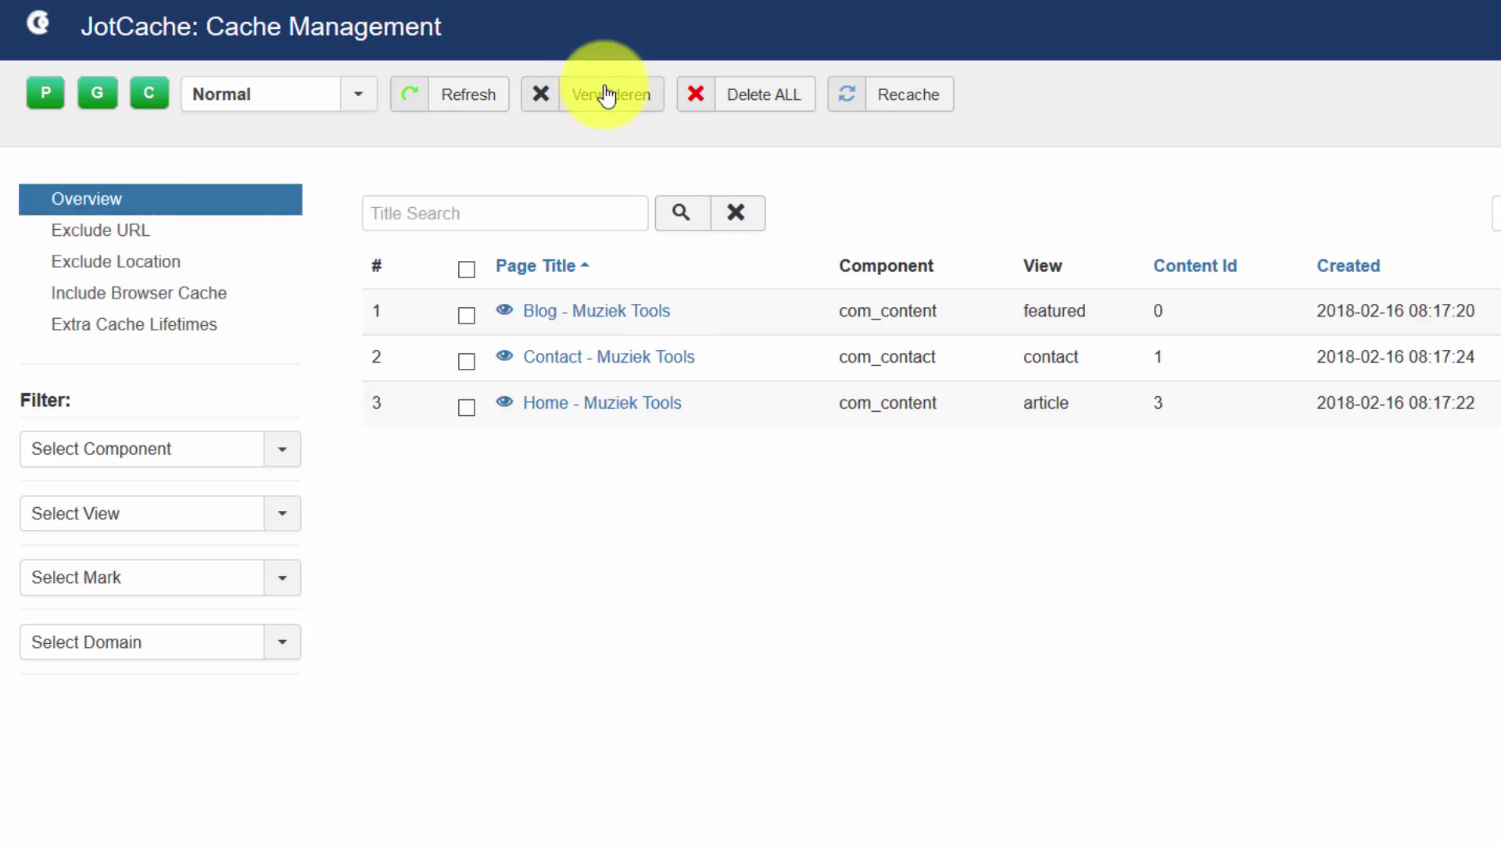
left_click(470, 269)
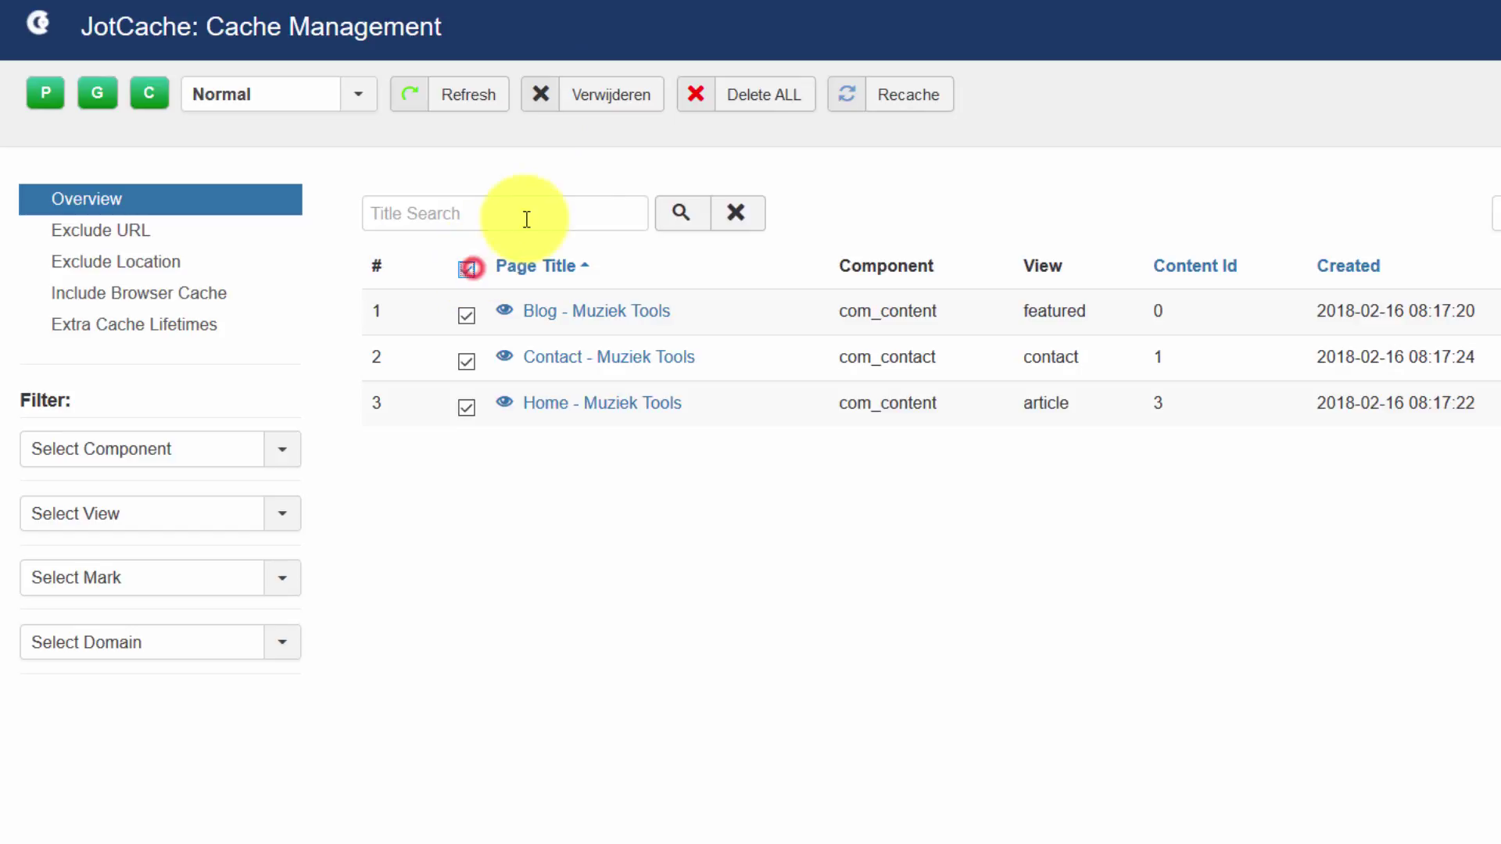
left_click(591, 103)
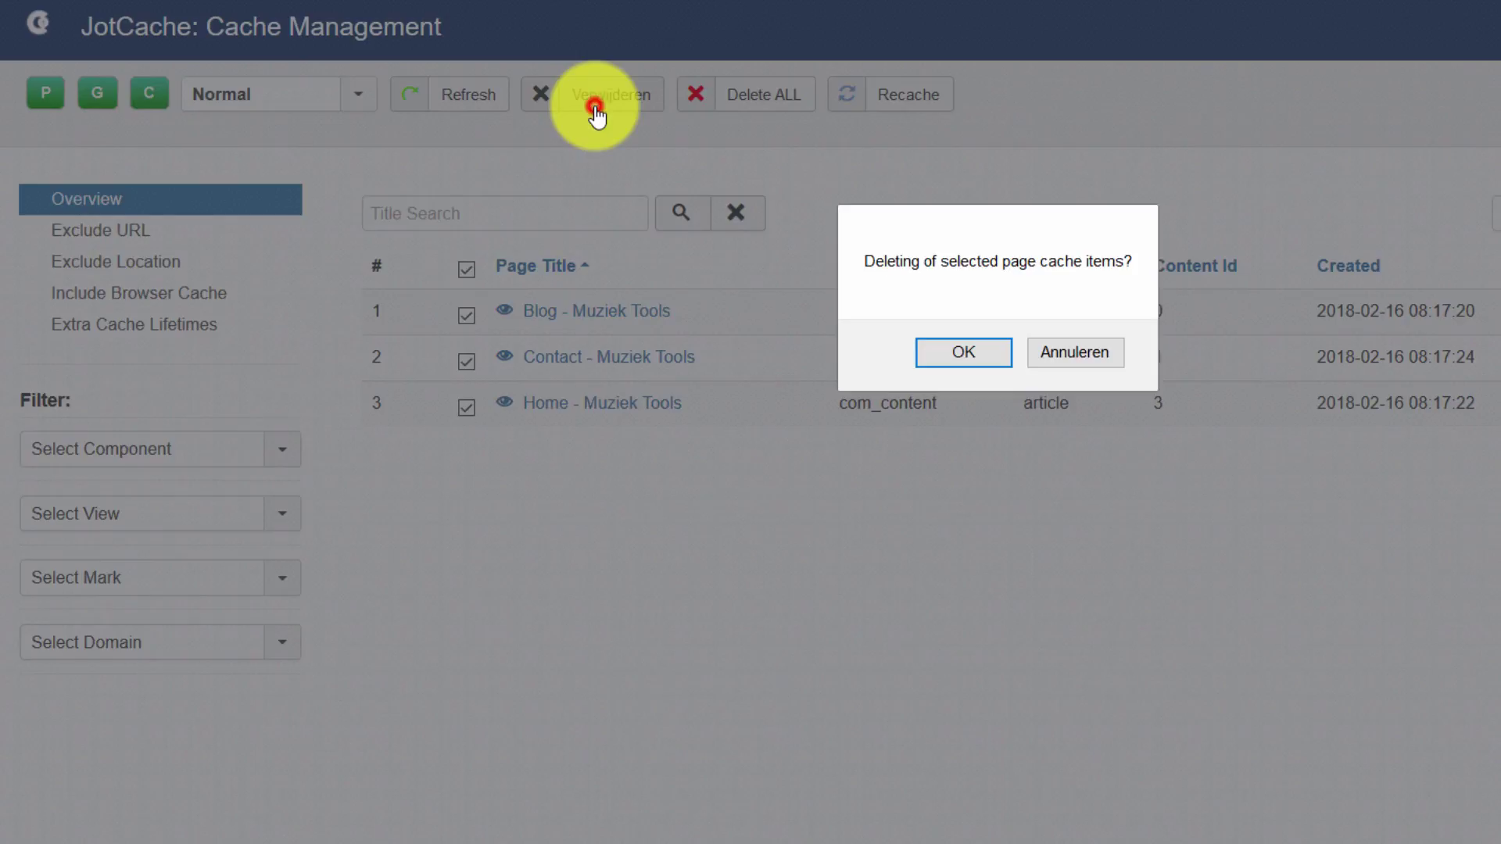
left_click(989, 351)
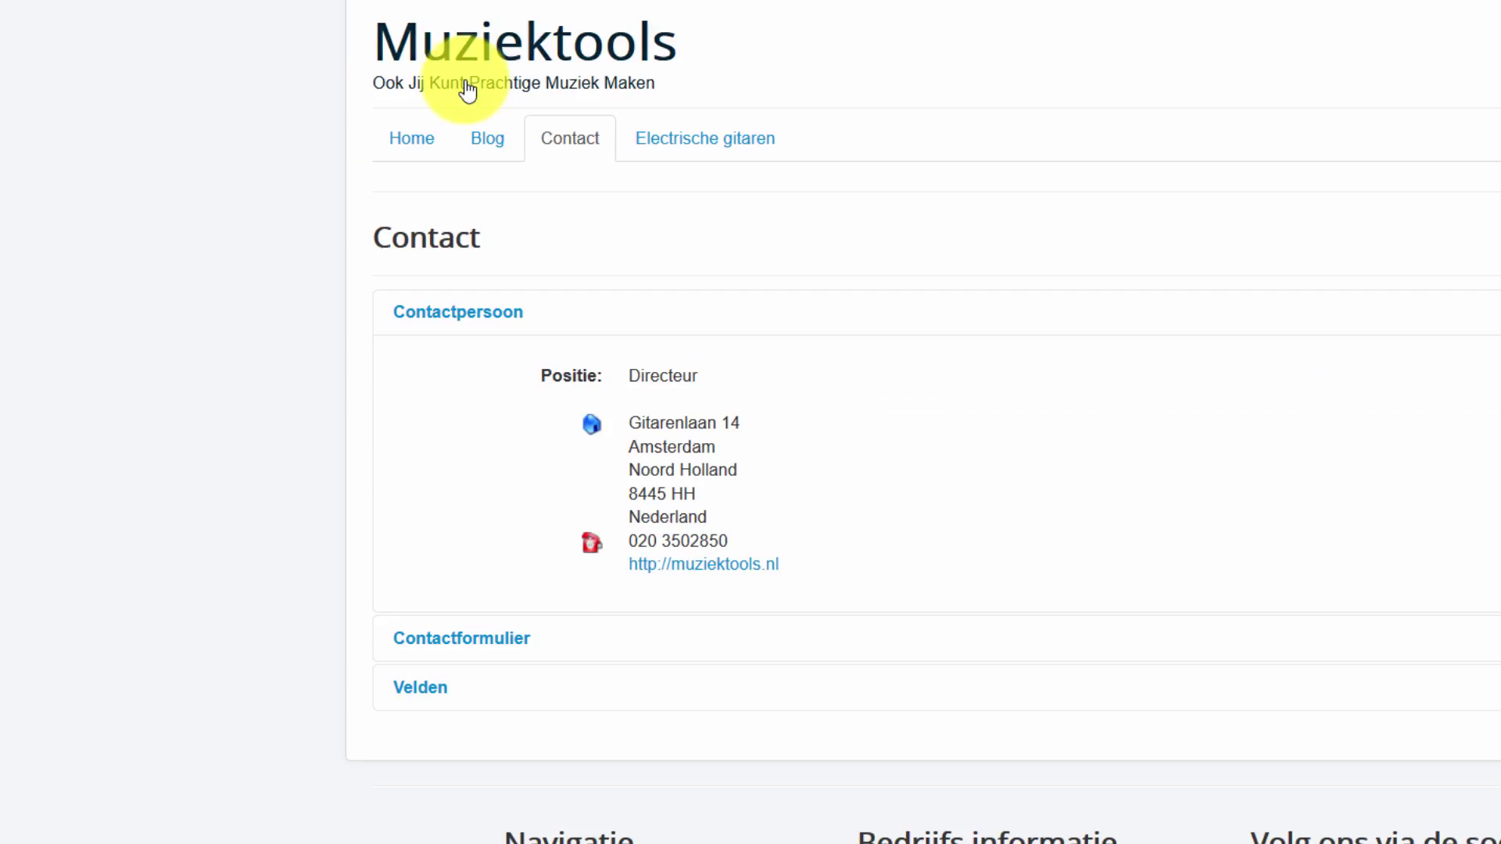
- Visit the website's Home and Blog pages and the Delay article, and refresh JotCache's overview to check the com_content exclusion
left_click(435, 129)
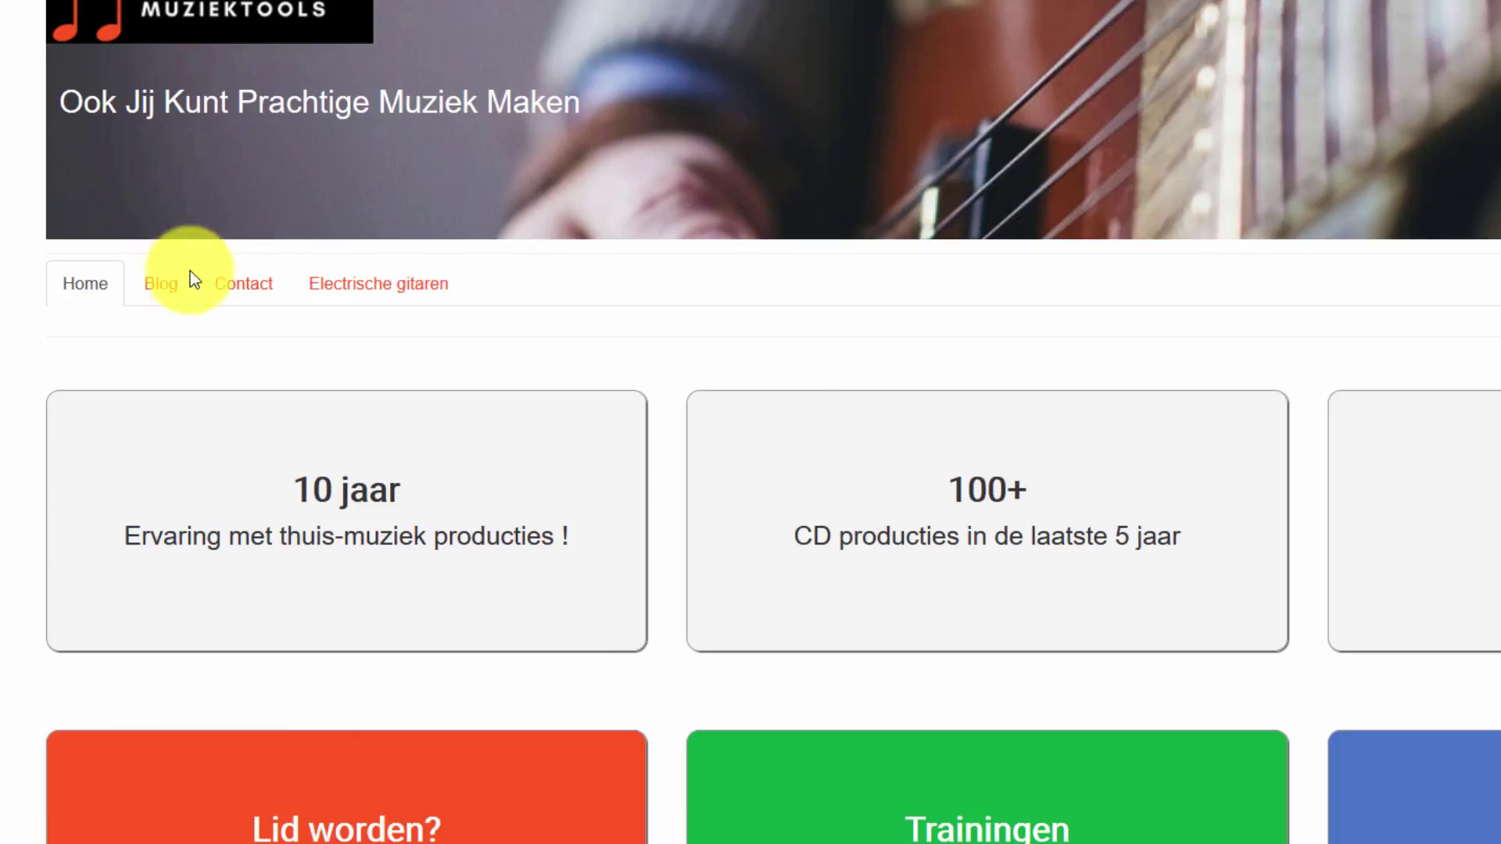
left_click(160, 287)
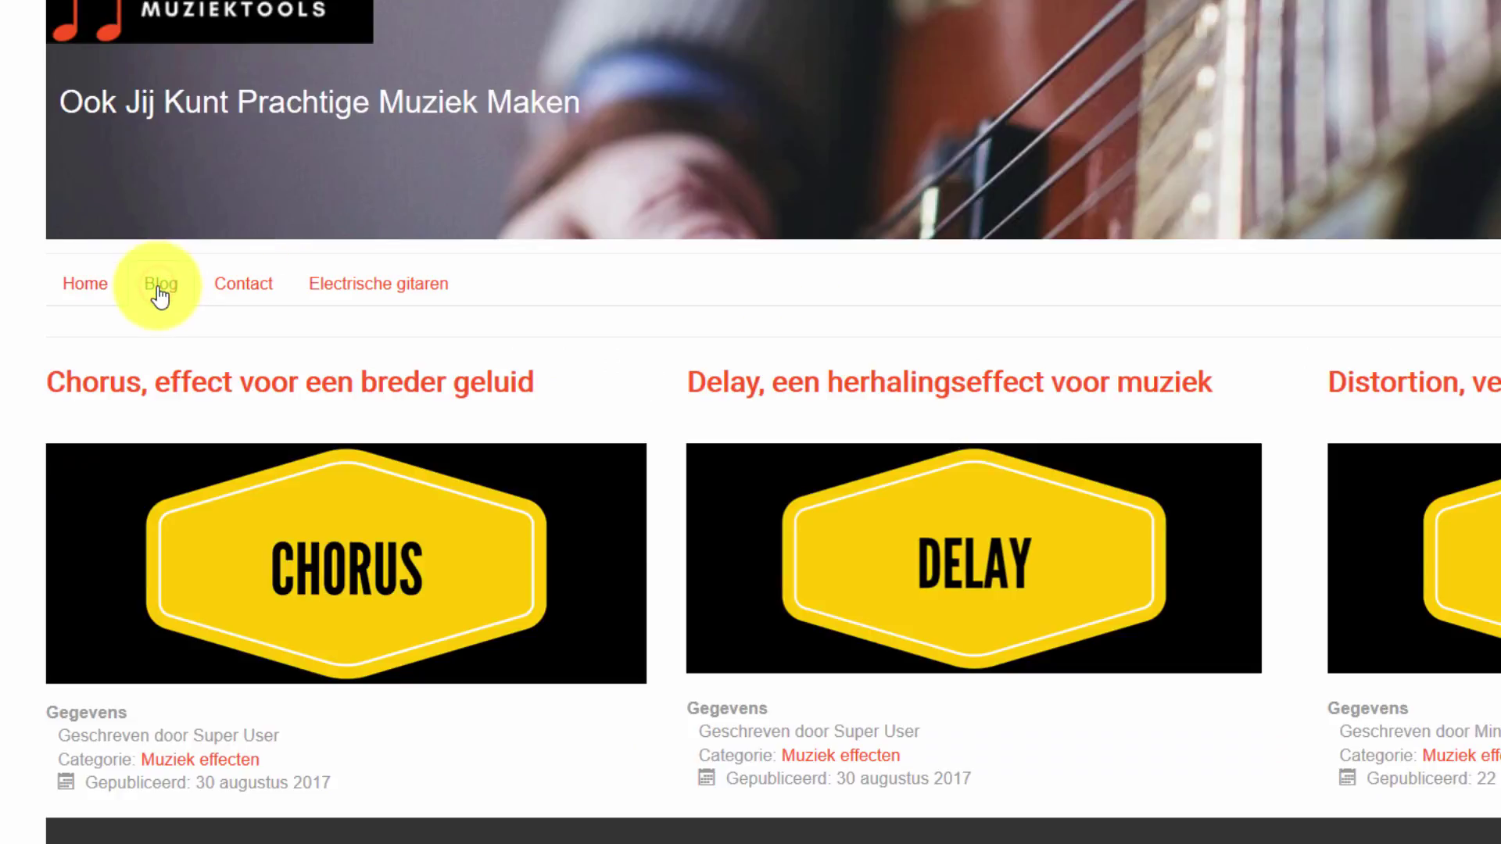
left_click(747, 408)
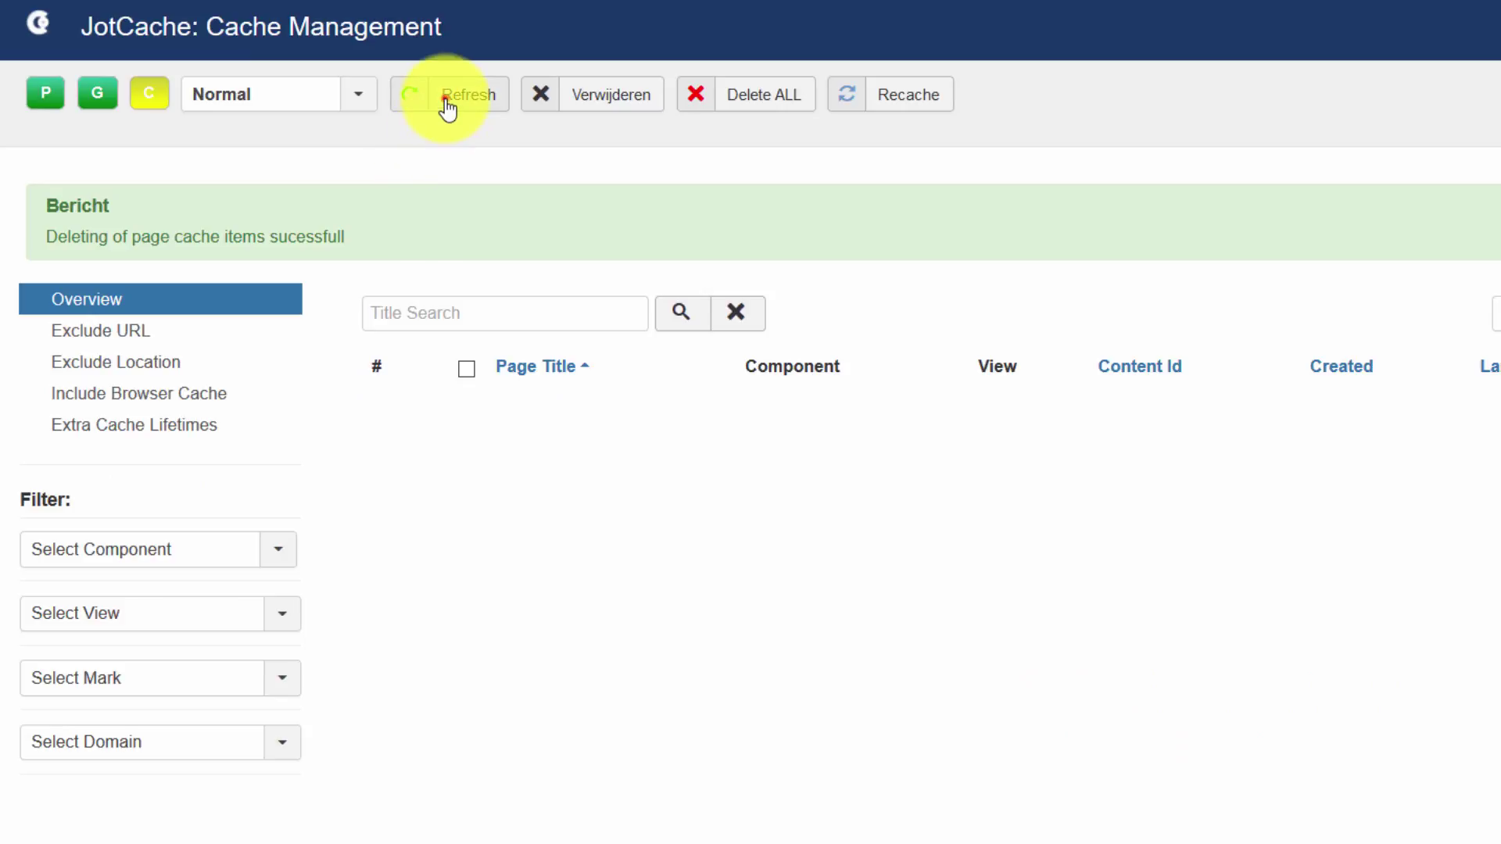
left_click(447, 105)
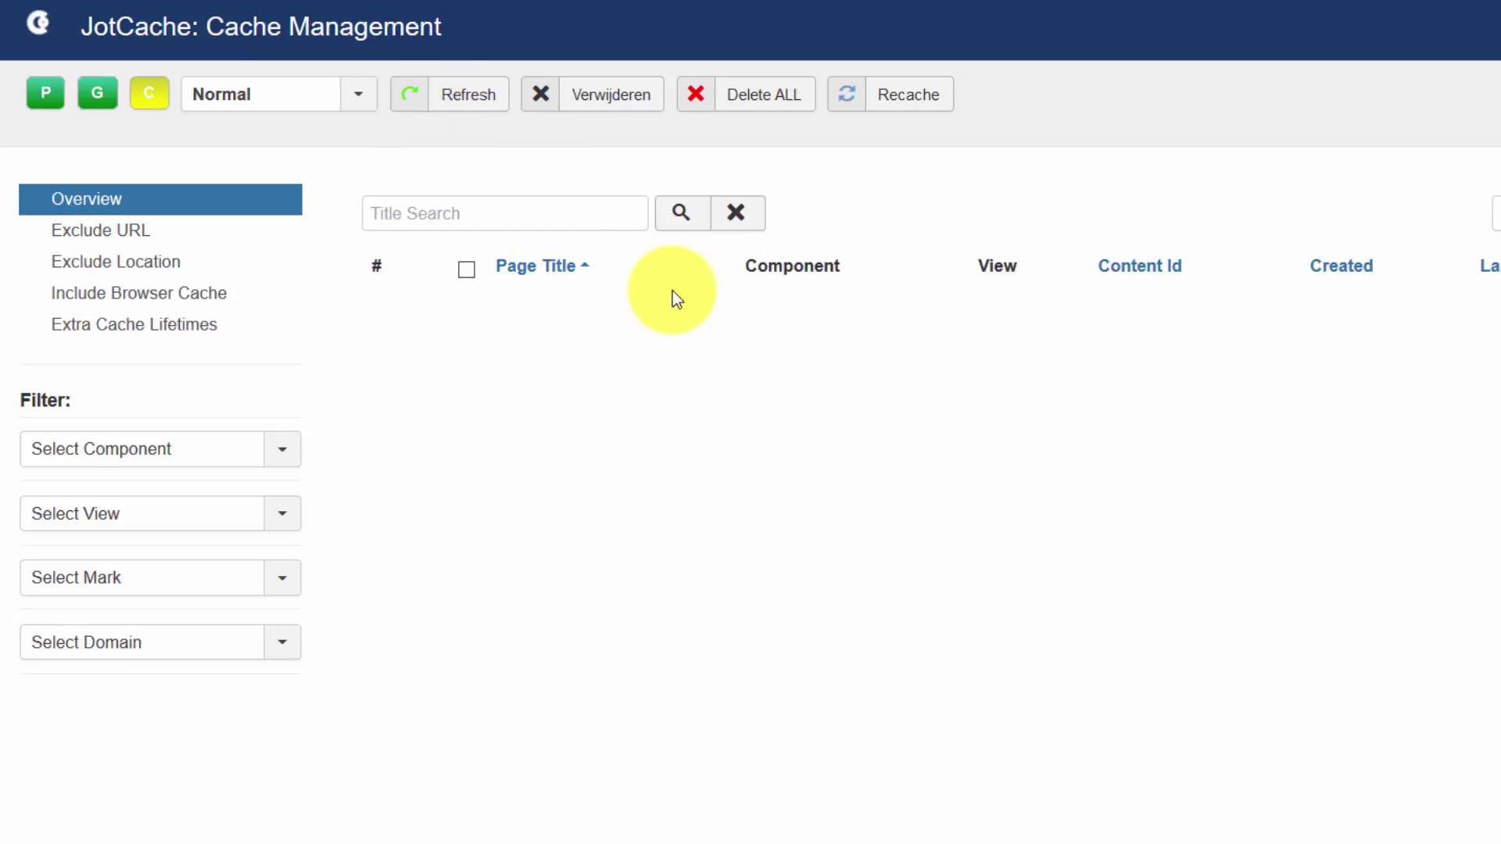
- In the URL exclusions, unmark com_content and try marking com_config as excluded with empty query parameters
left_click(180, 232)
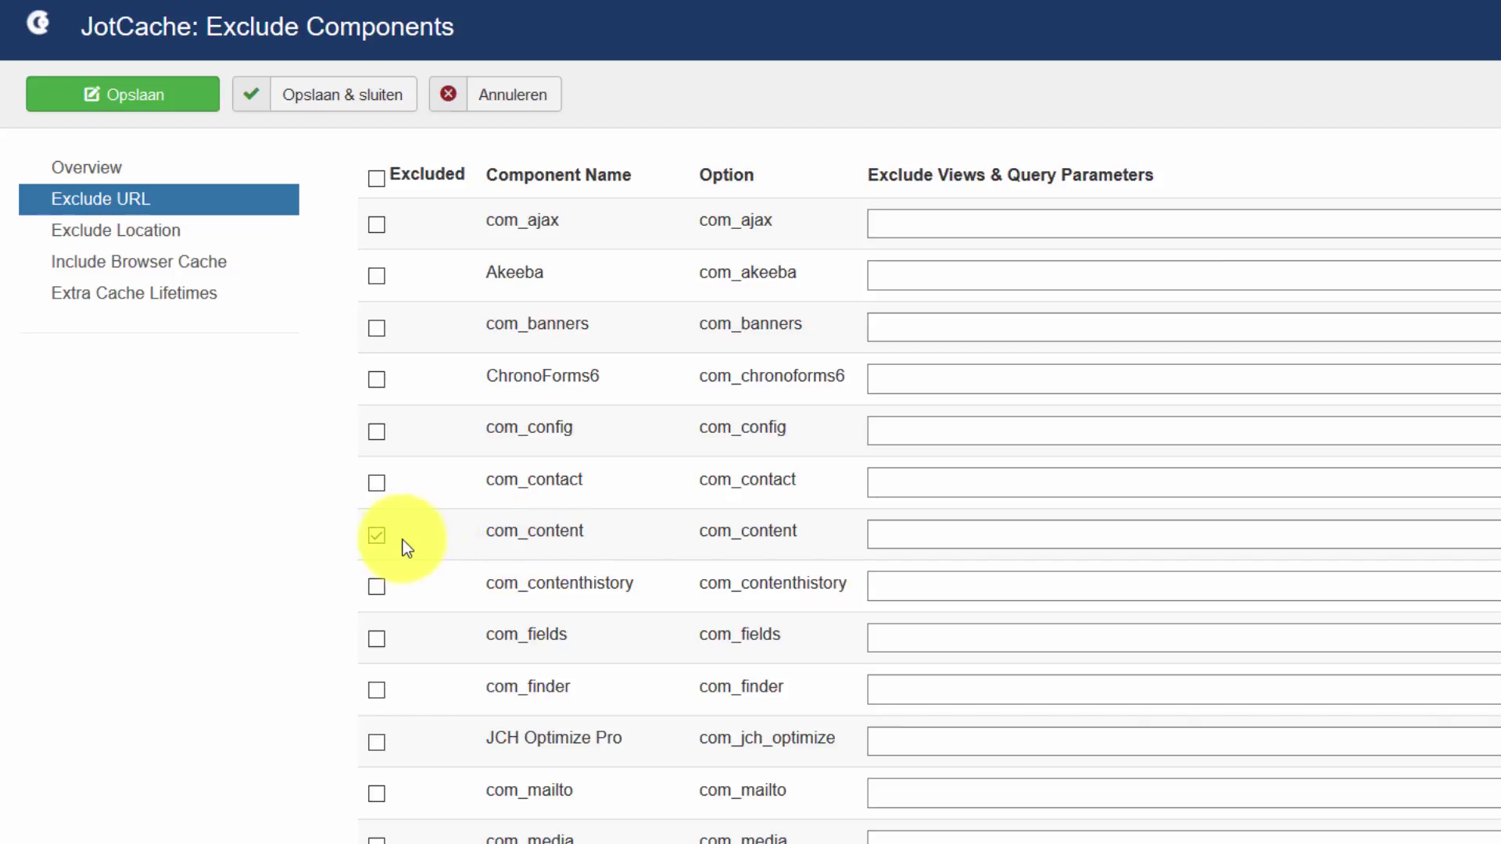
left_click(378, 541)
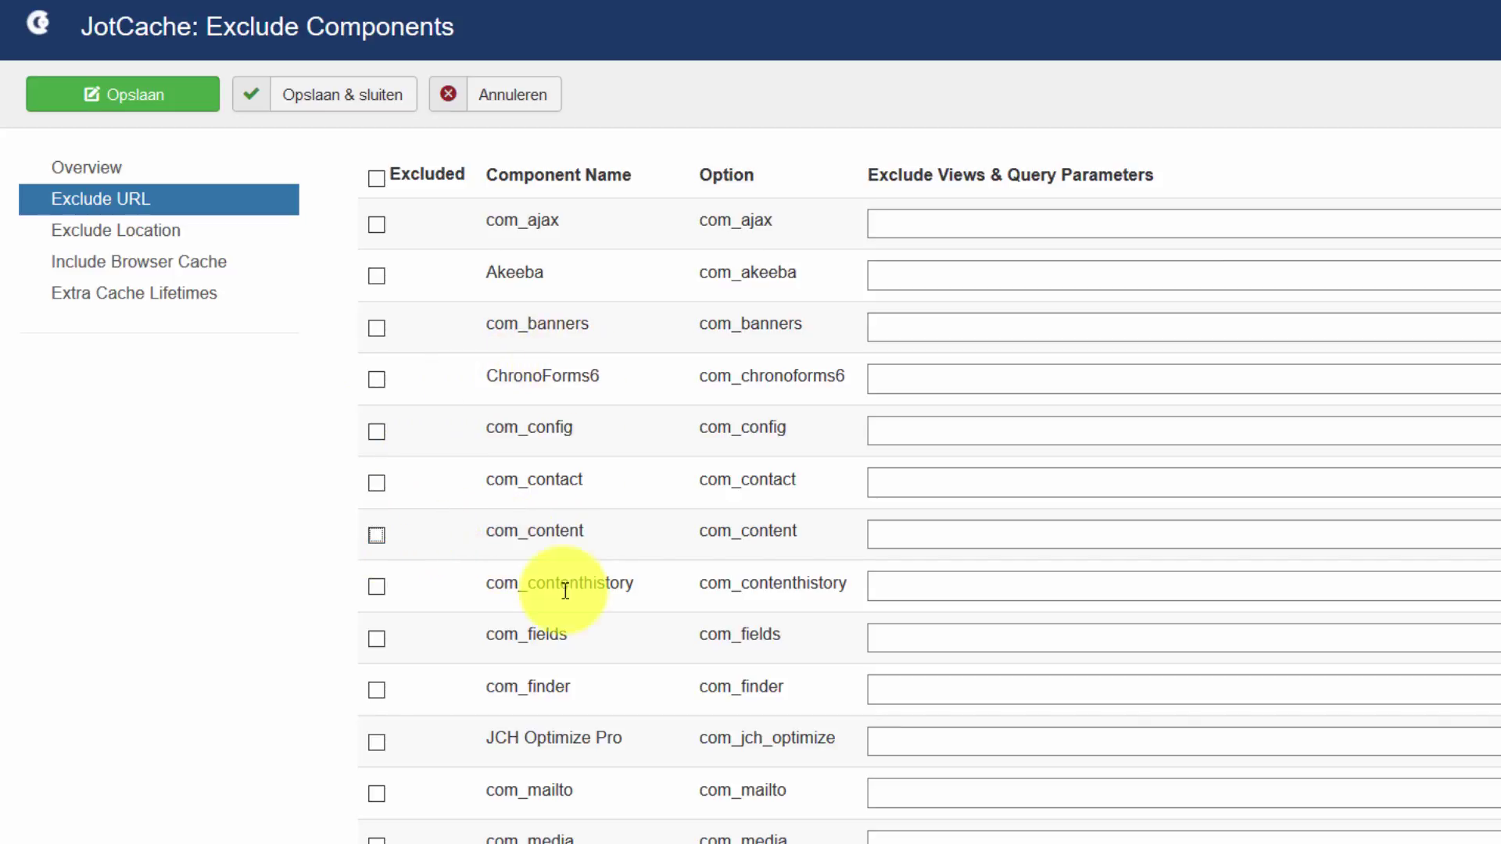
left_click(378, 432)
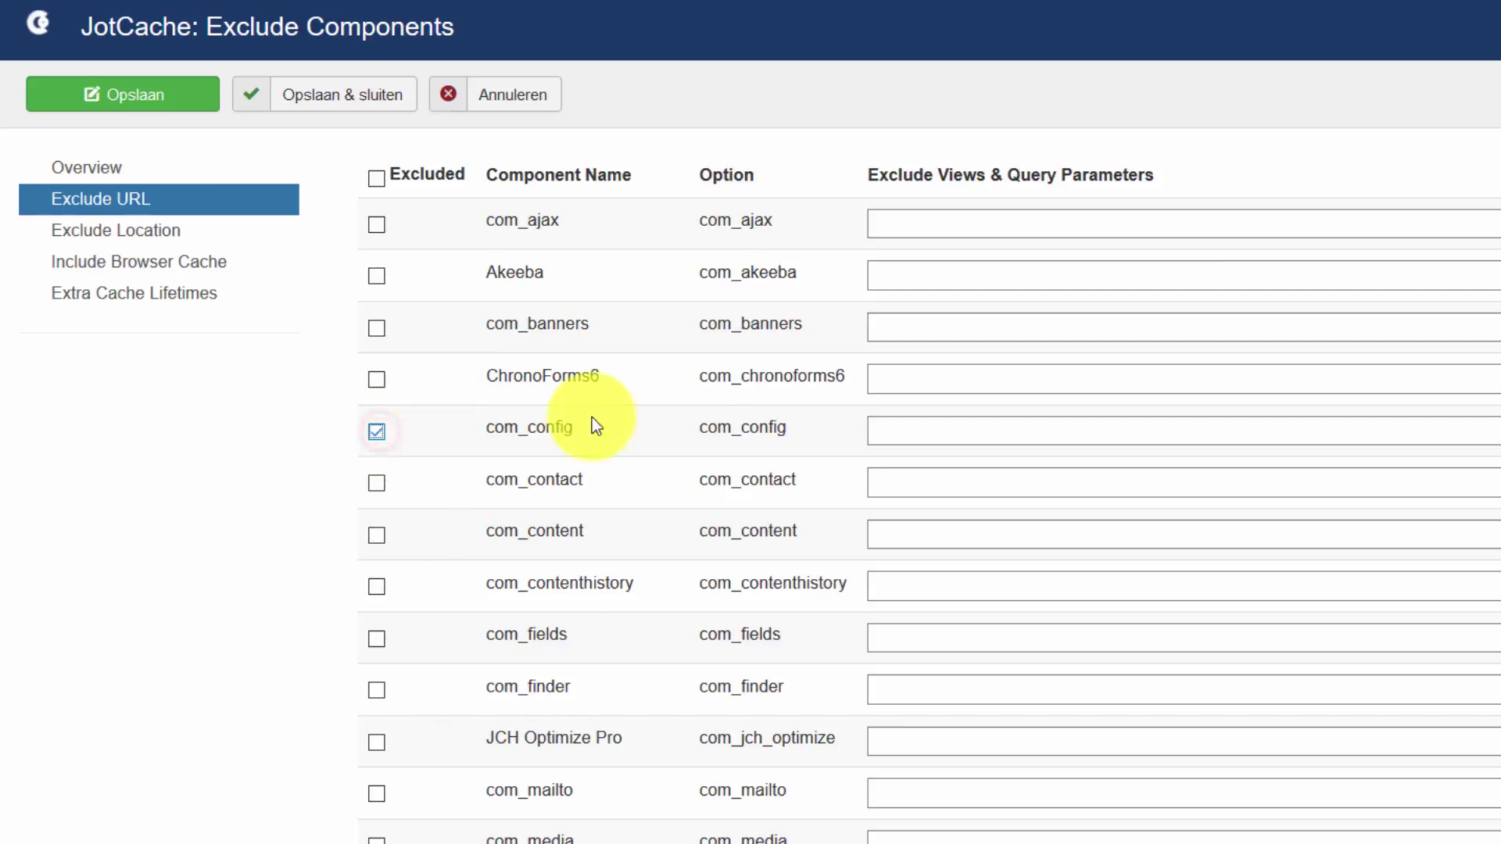
left_click(911, 431)
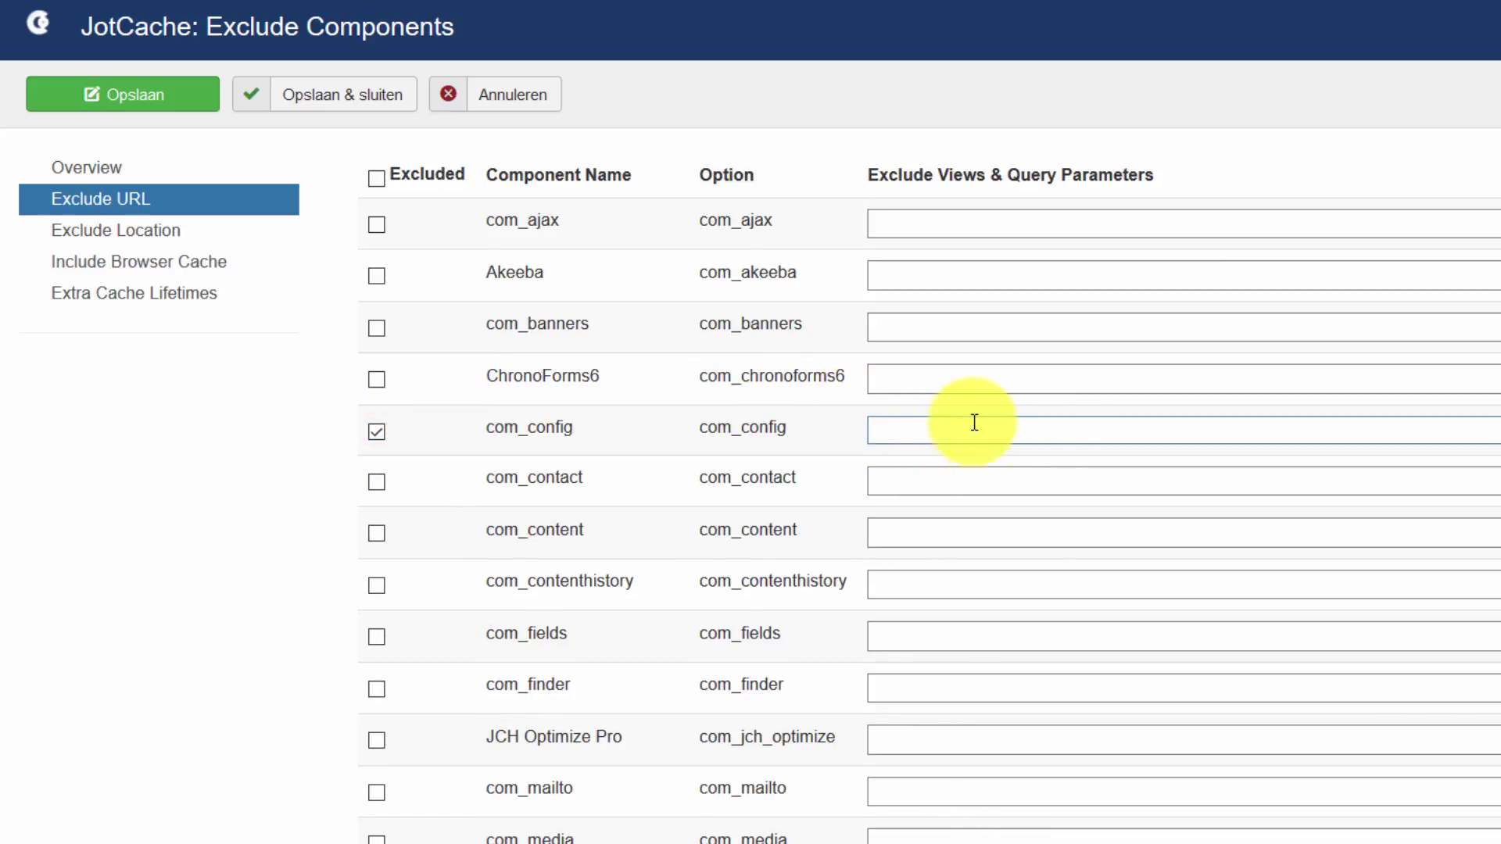
left_click(378, 434)
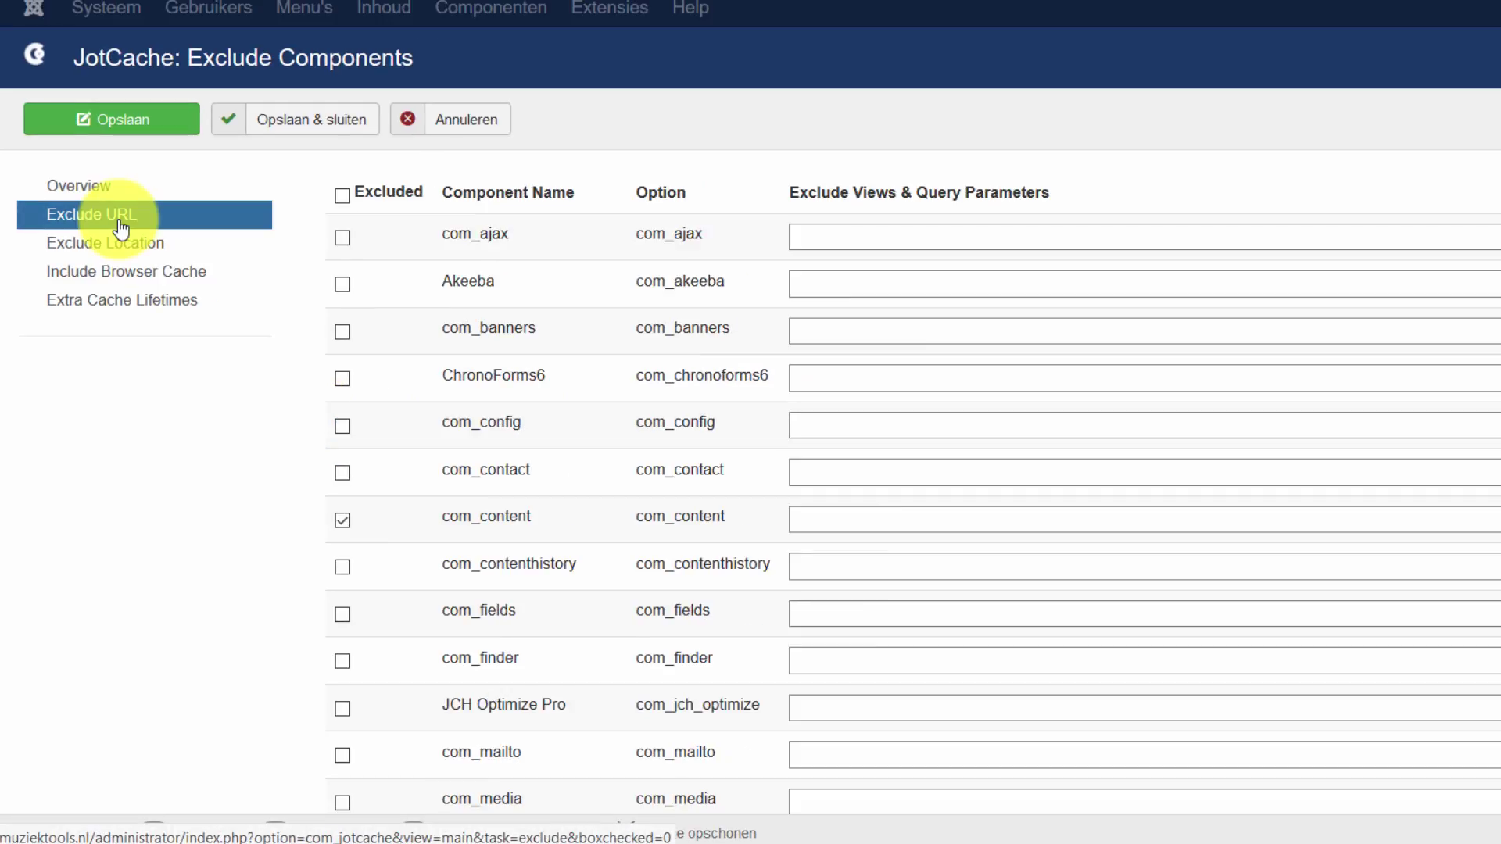
- Examine JotCache's template position exclusions, browser cache assignments and extra cache lifetimes
left_click(129, 232)
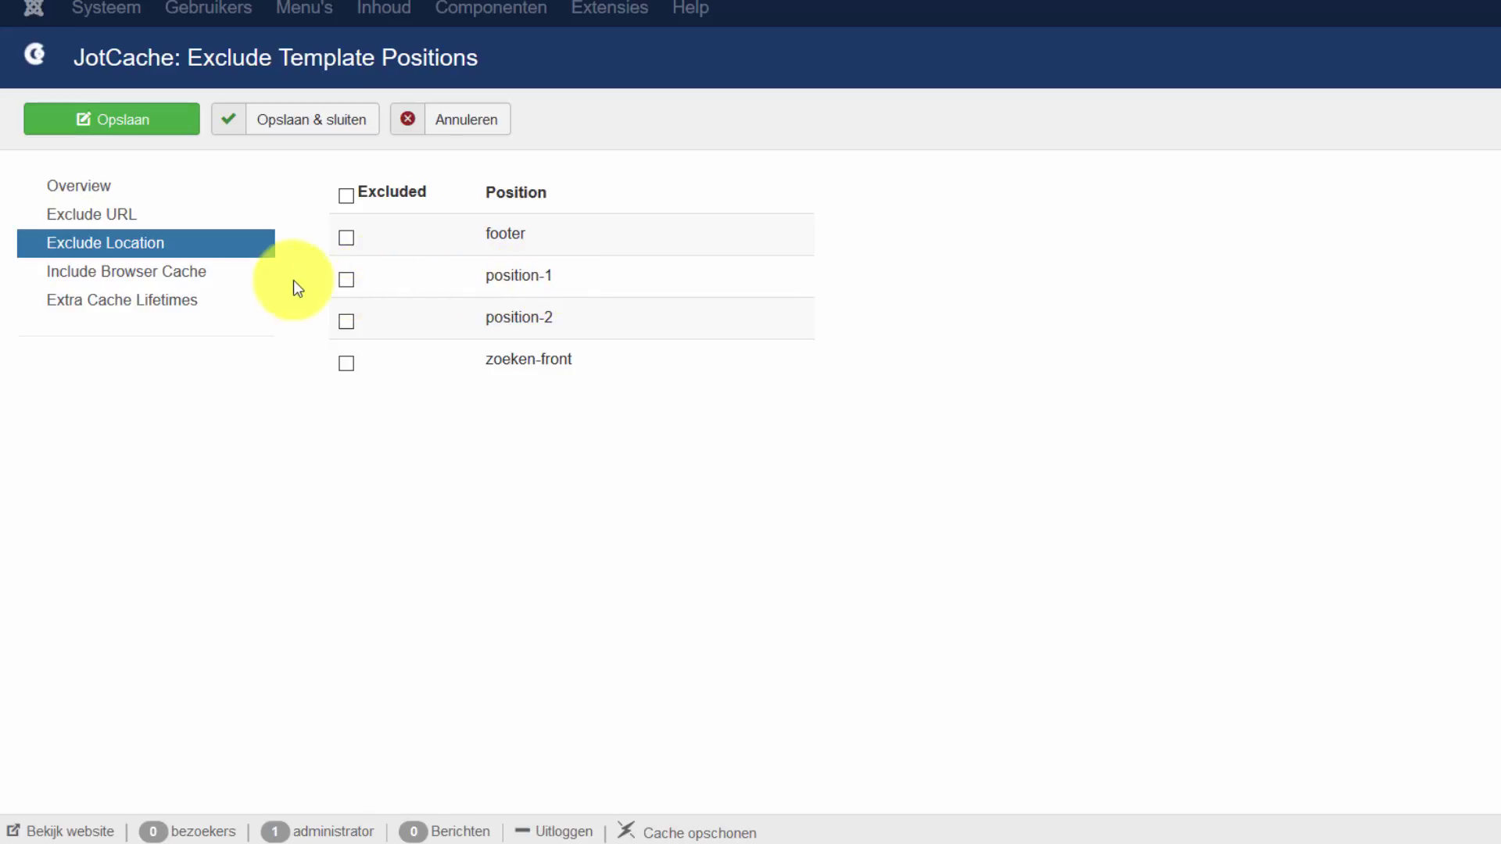
left_click(156, 273)
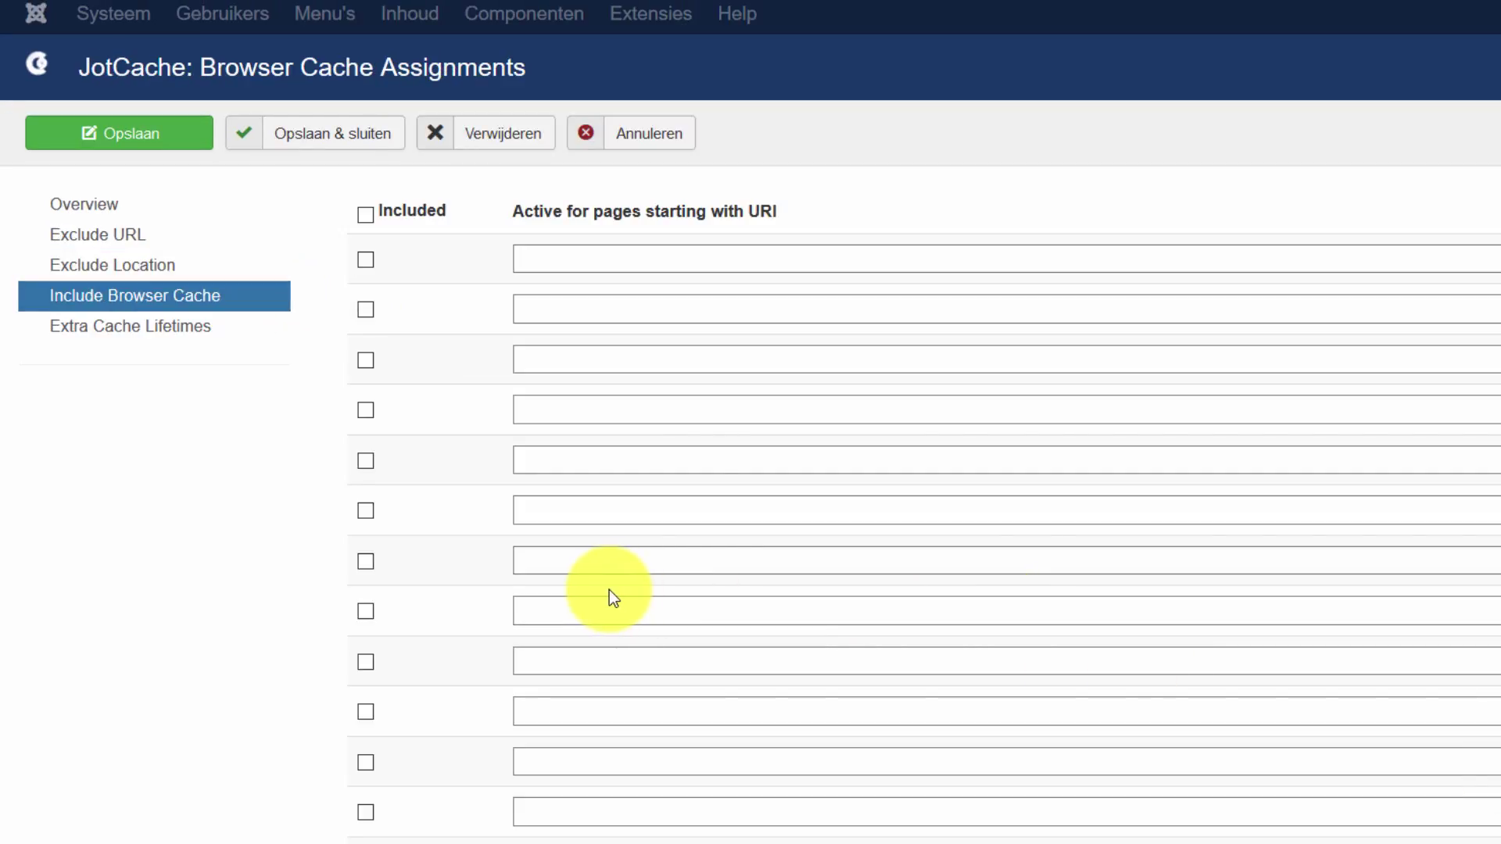
left_click(148, 326)
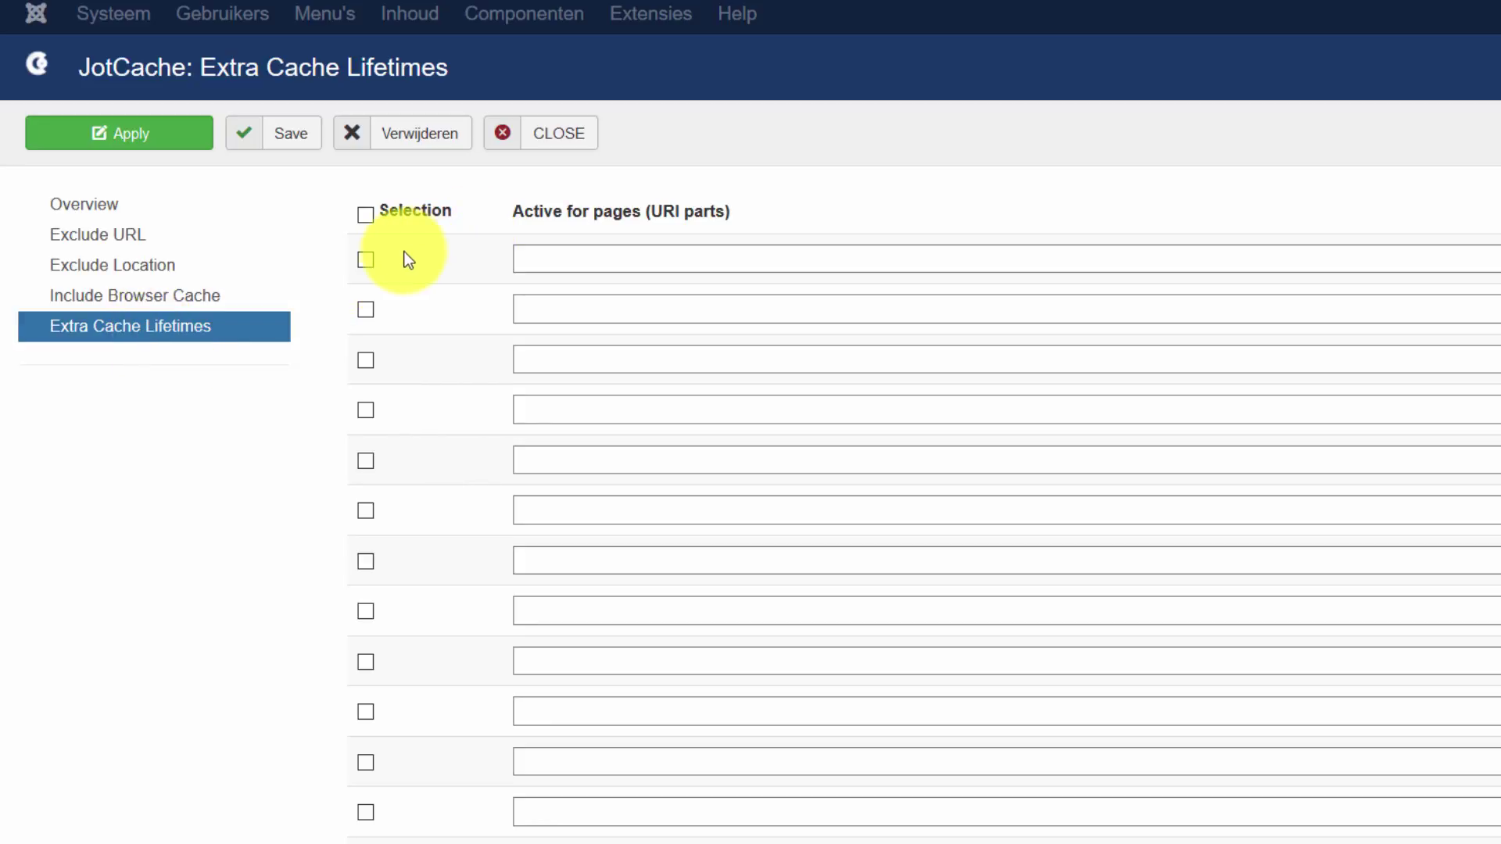
- Enable the first extra cache lifetime entry and, for the website's Chorus article, set its URI parts to option=com_content&view=article&id=5
left_click(365, 261)
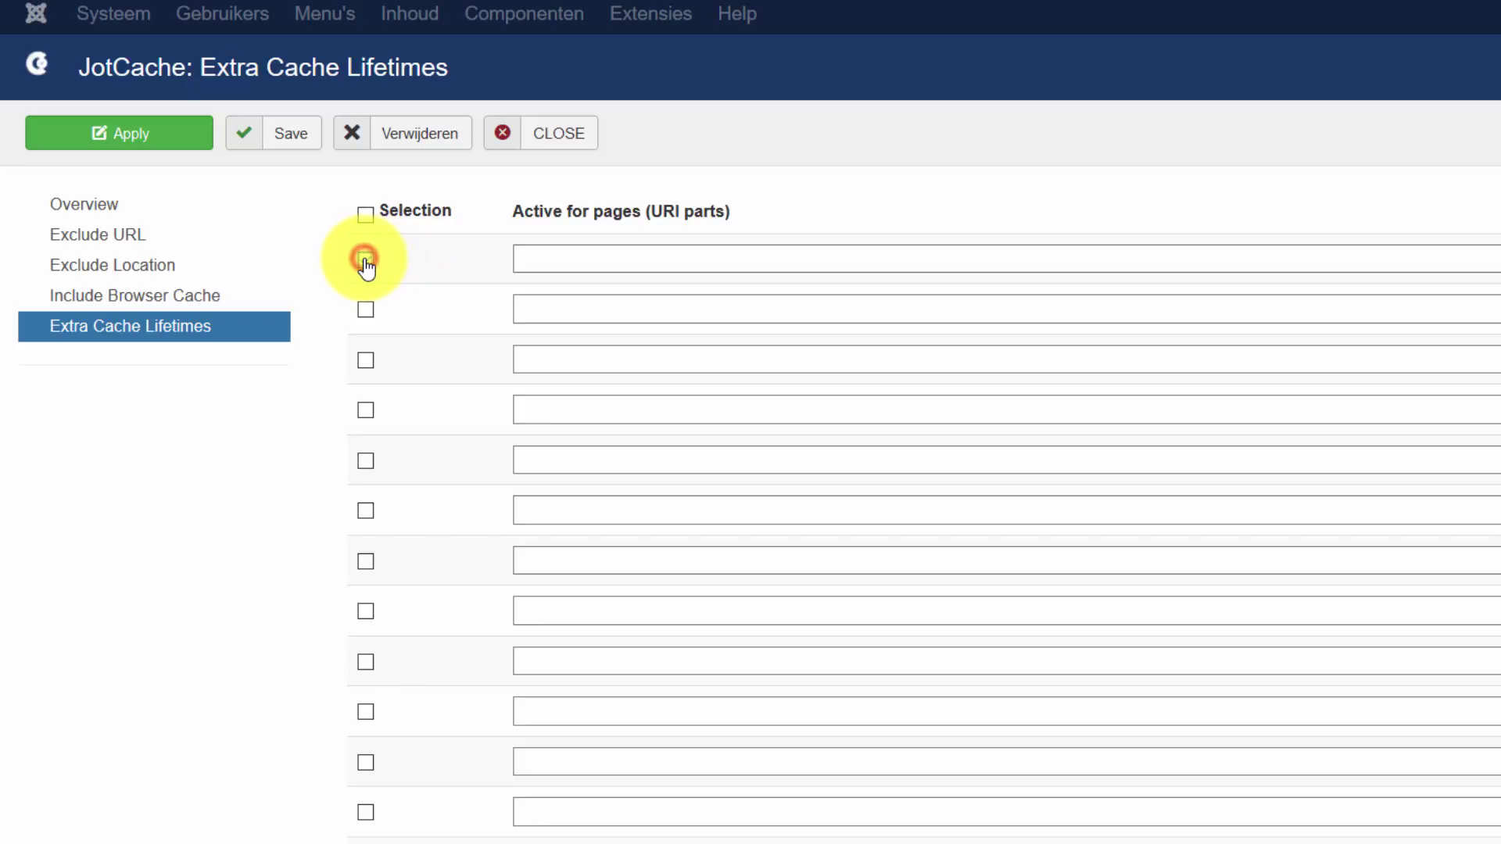
left_click(559, 260)
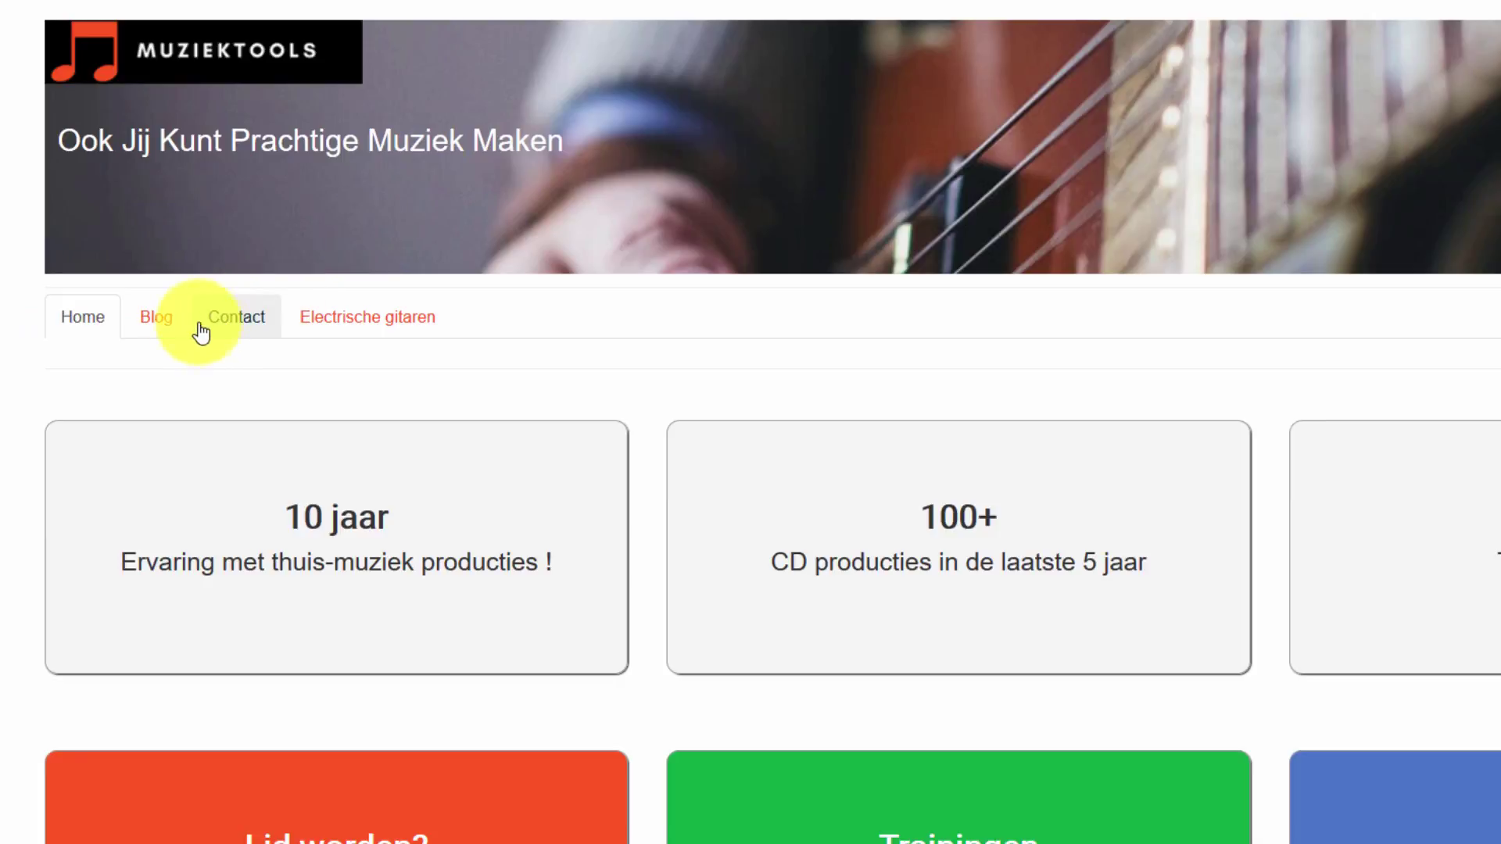
left_click(158, 320)
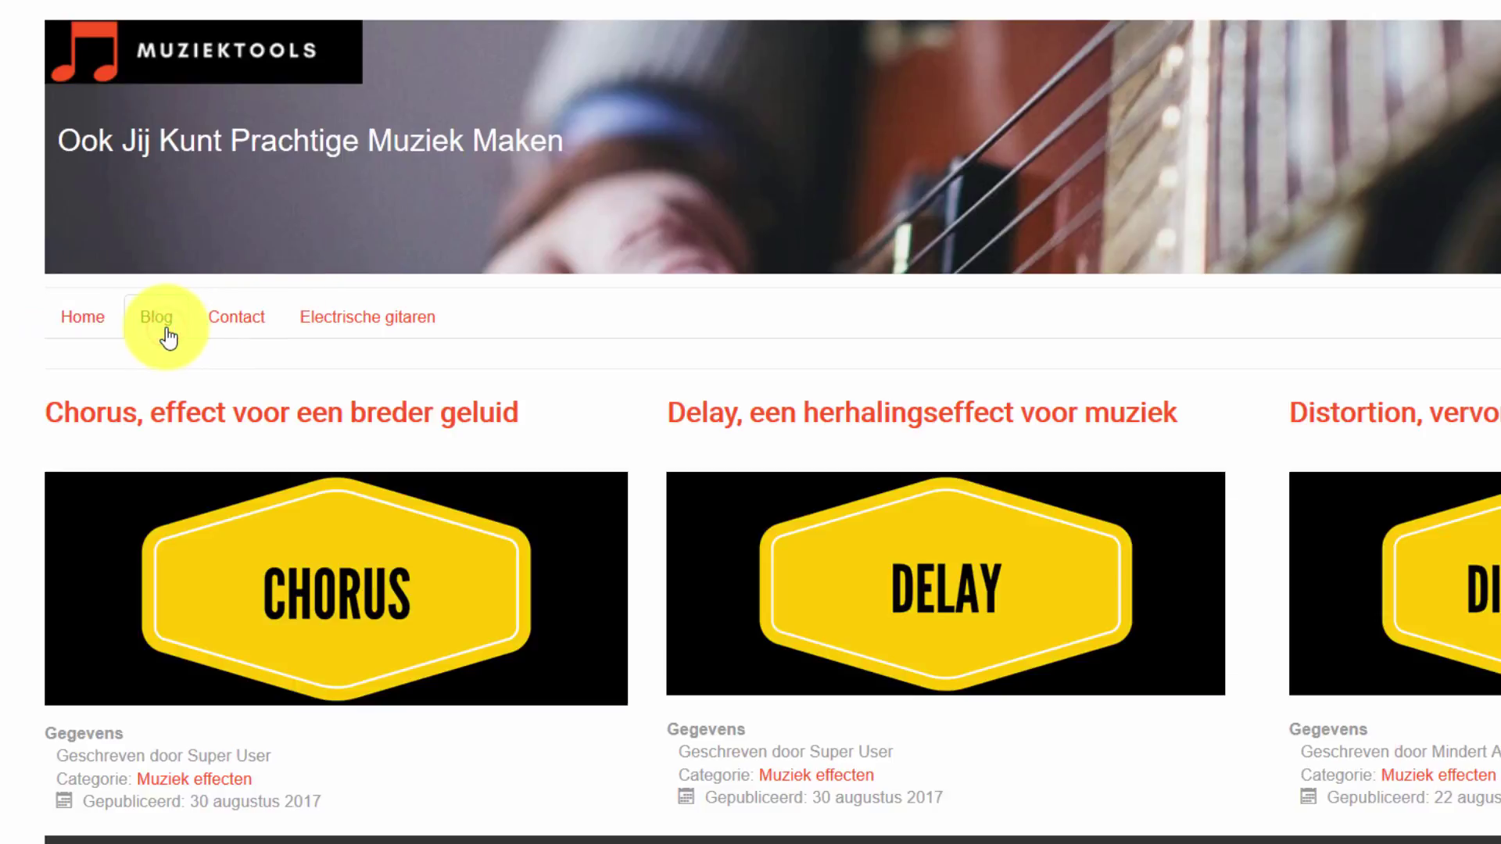
left_click(211, 416)
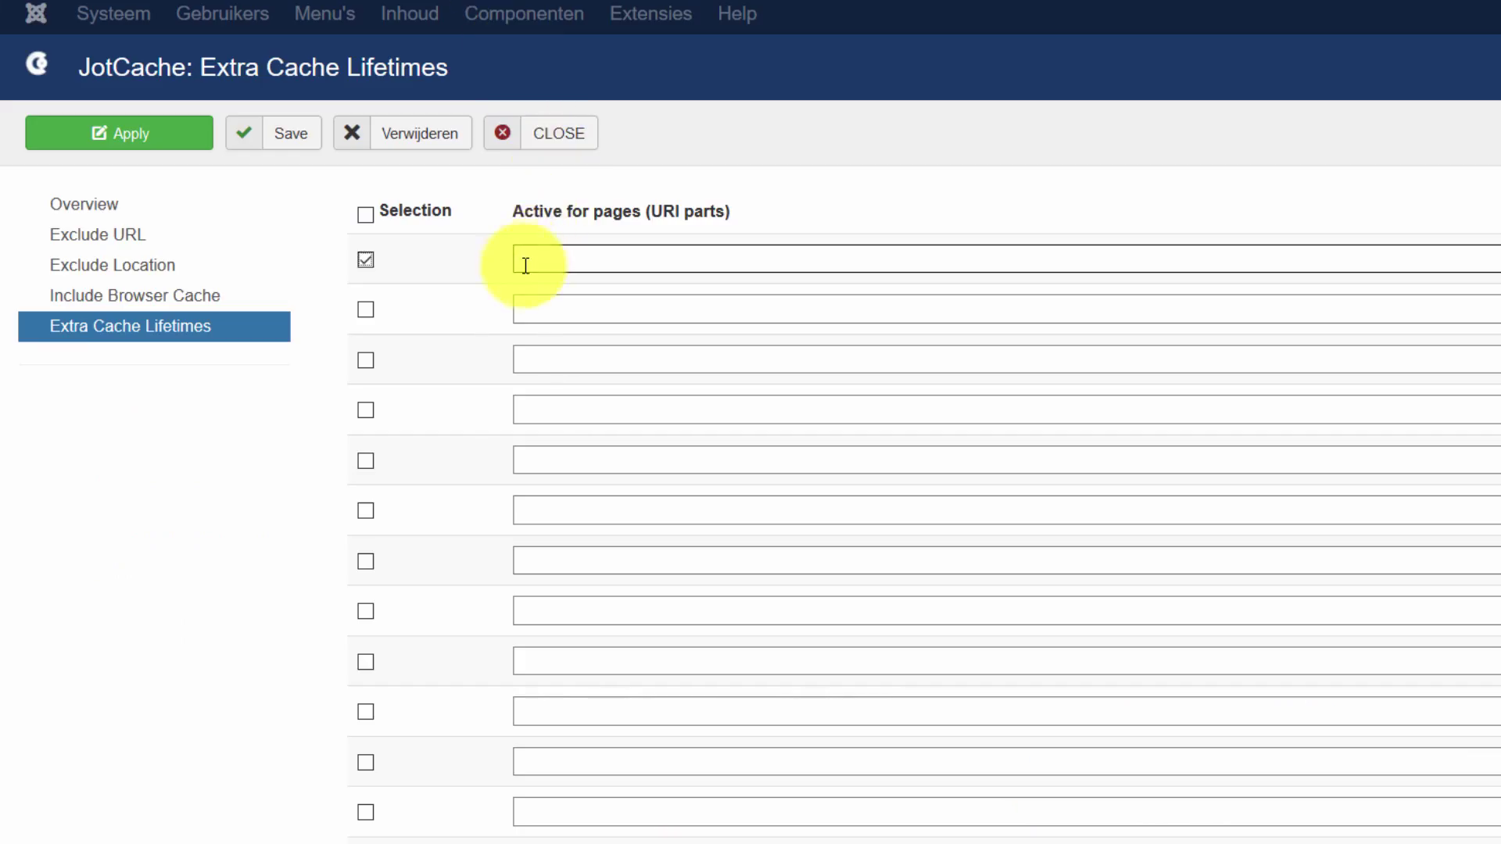
left_click(522, 261)
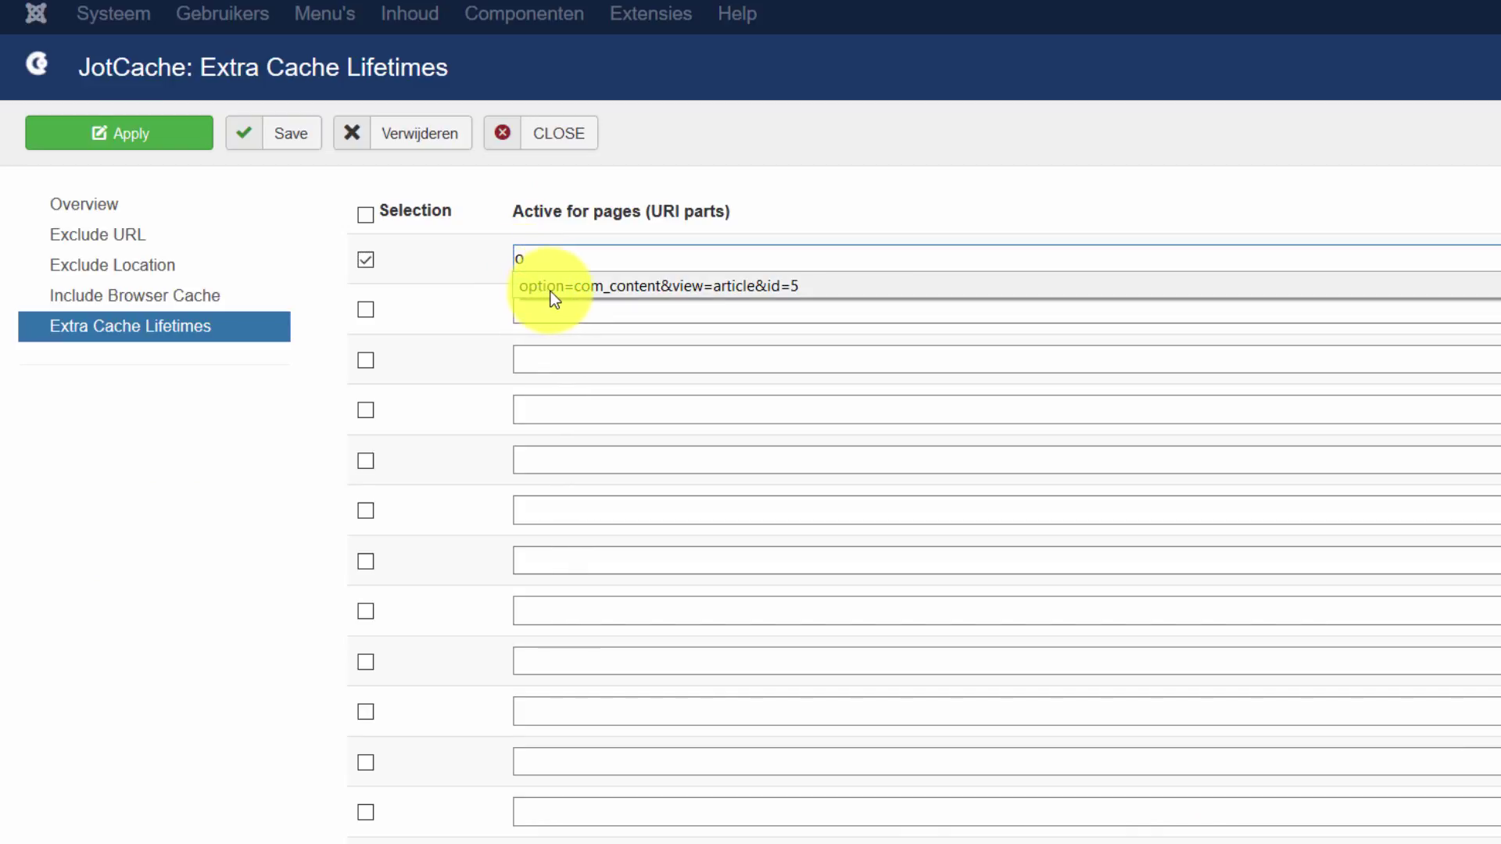
left_click(542, 286)
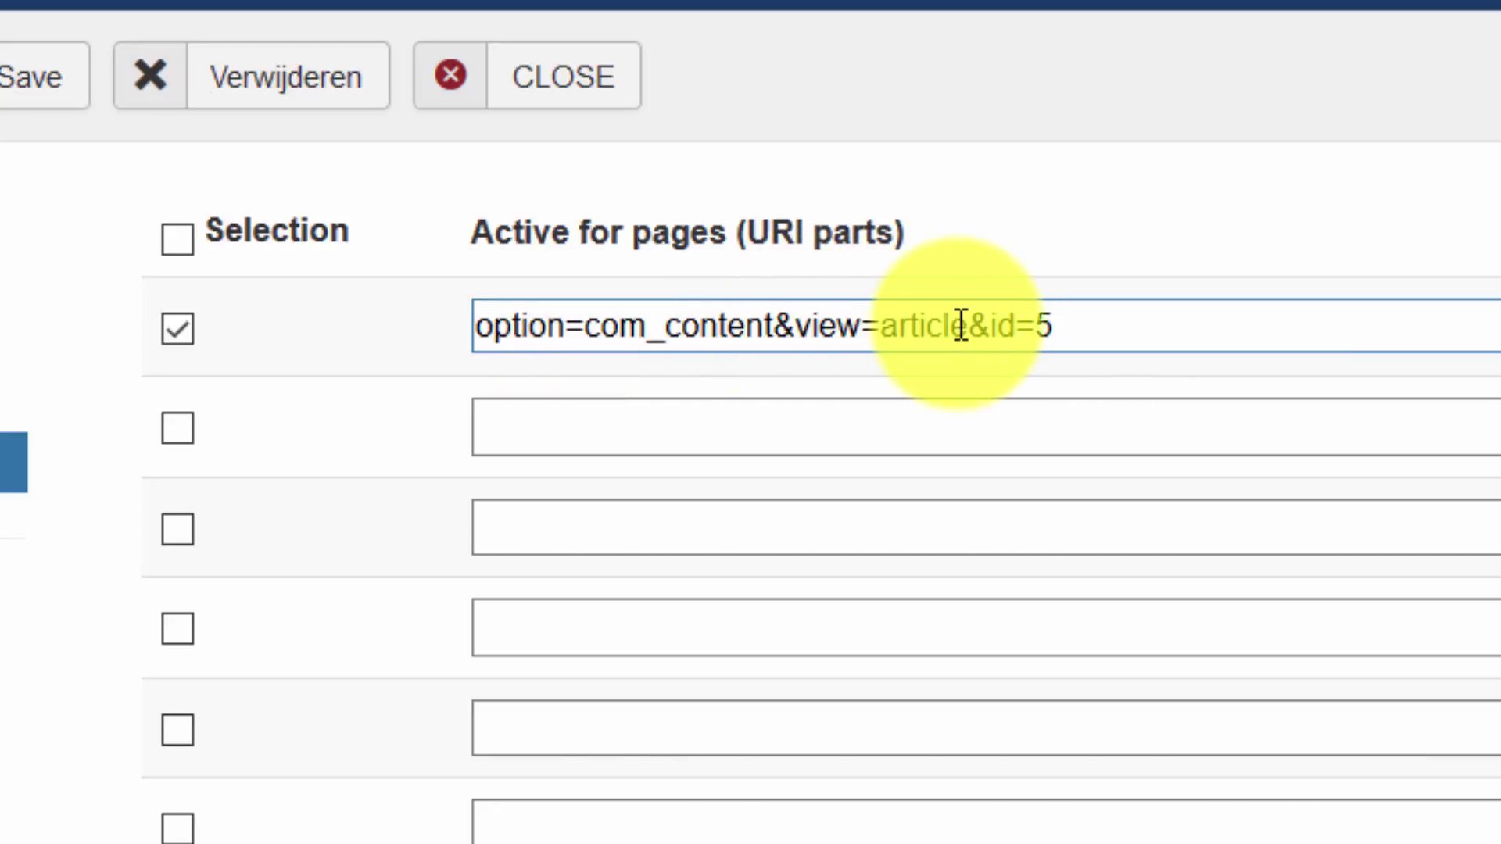
- Copy the first entry's URI parts and load the article on the website at muziektools.nl/index.php?option=com_content&view=article&id=5
left_click_drag(1099, 326, 386, 328)
left_click(1081, 325)
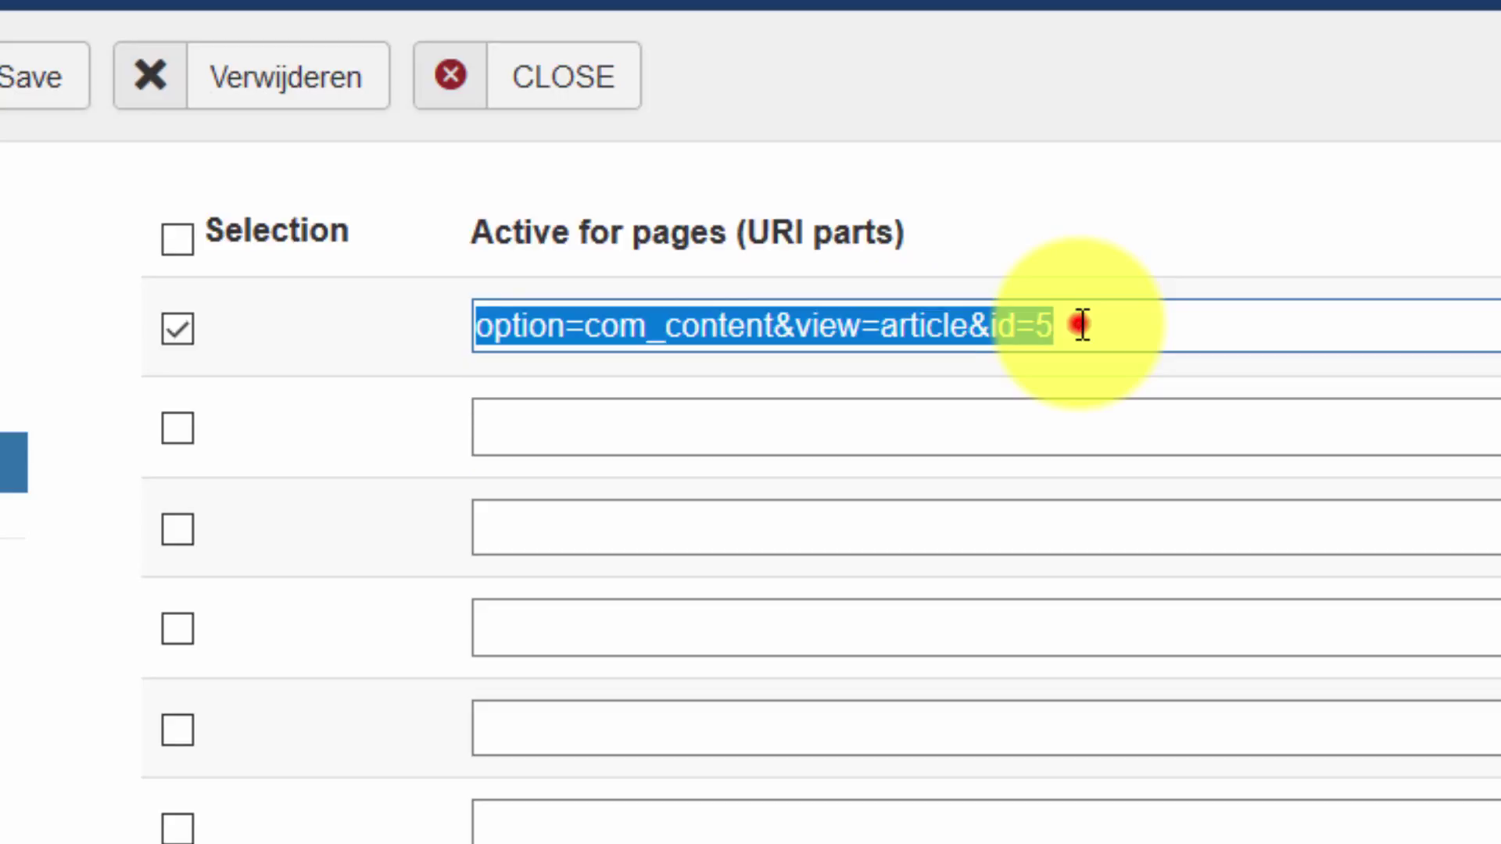
left_click_drag(1083, 325, 426, 301)
key("ctrl+c")
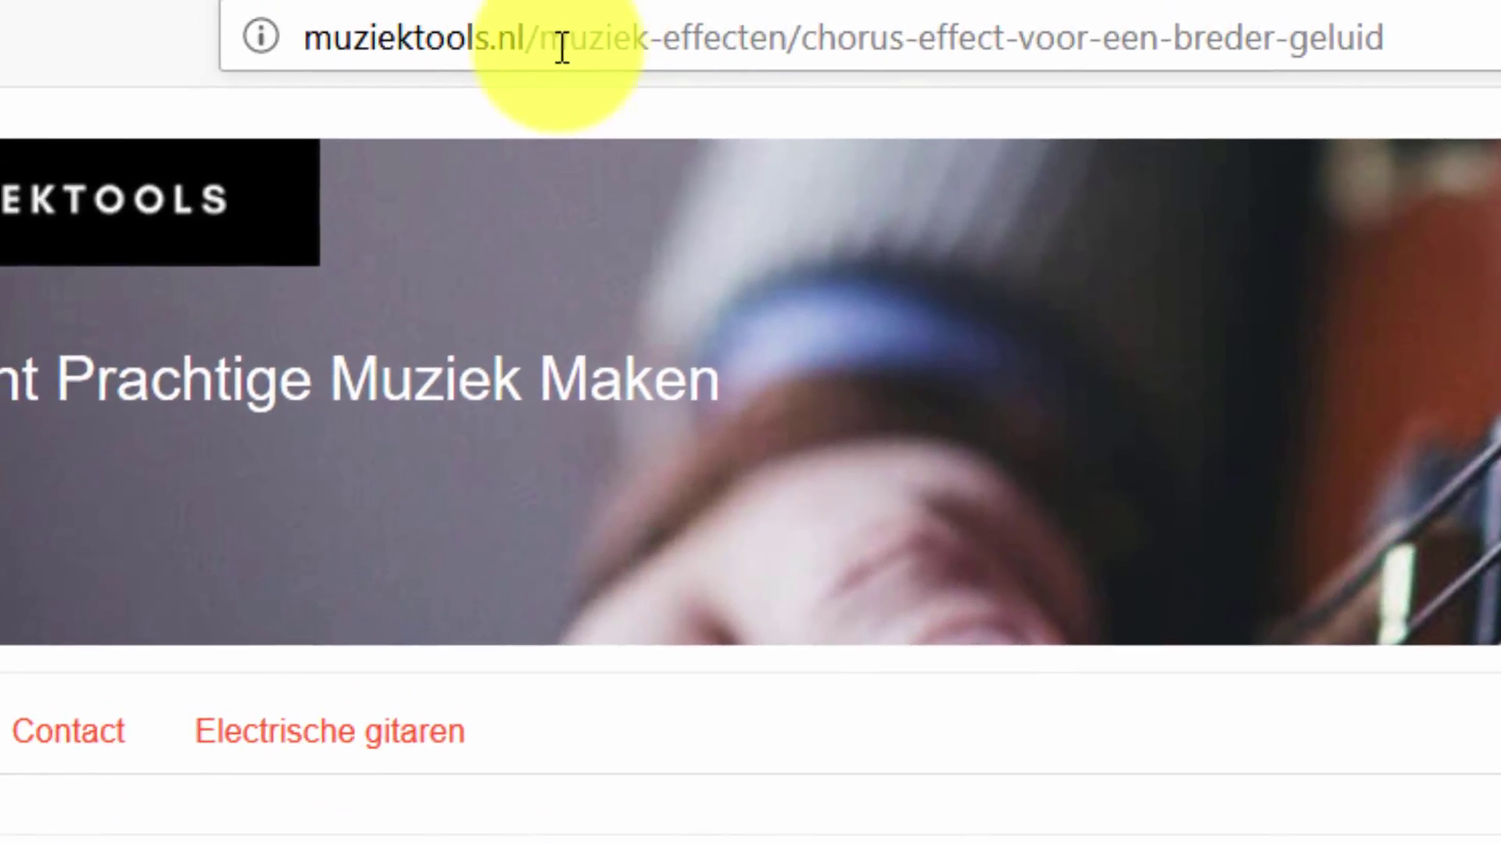
left_click(542, 40)
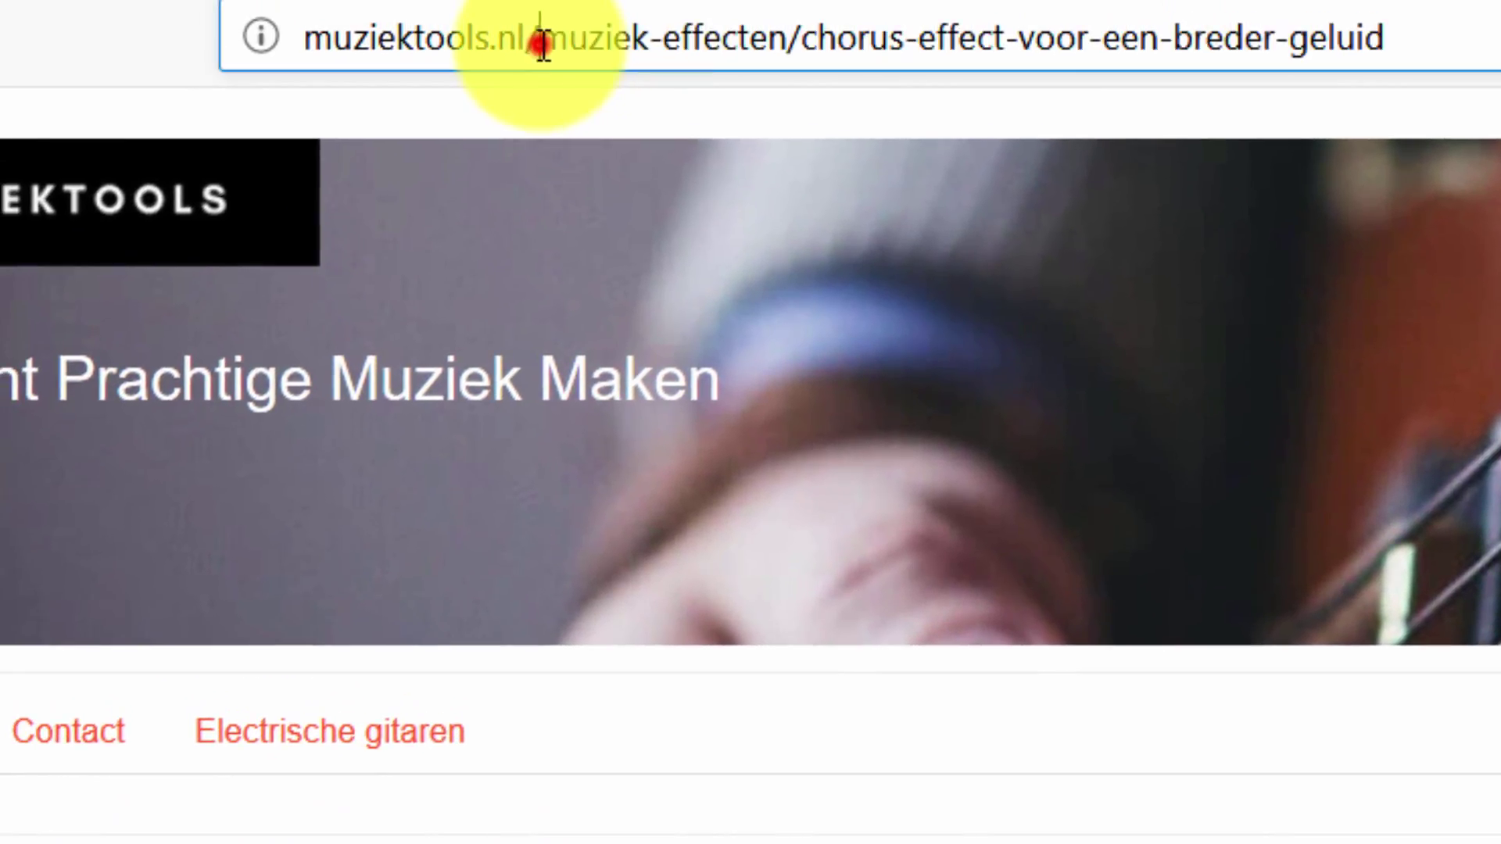
key("shift+End")
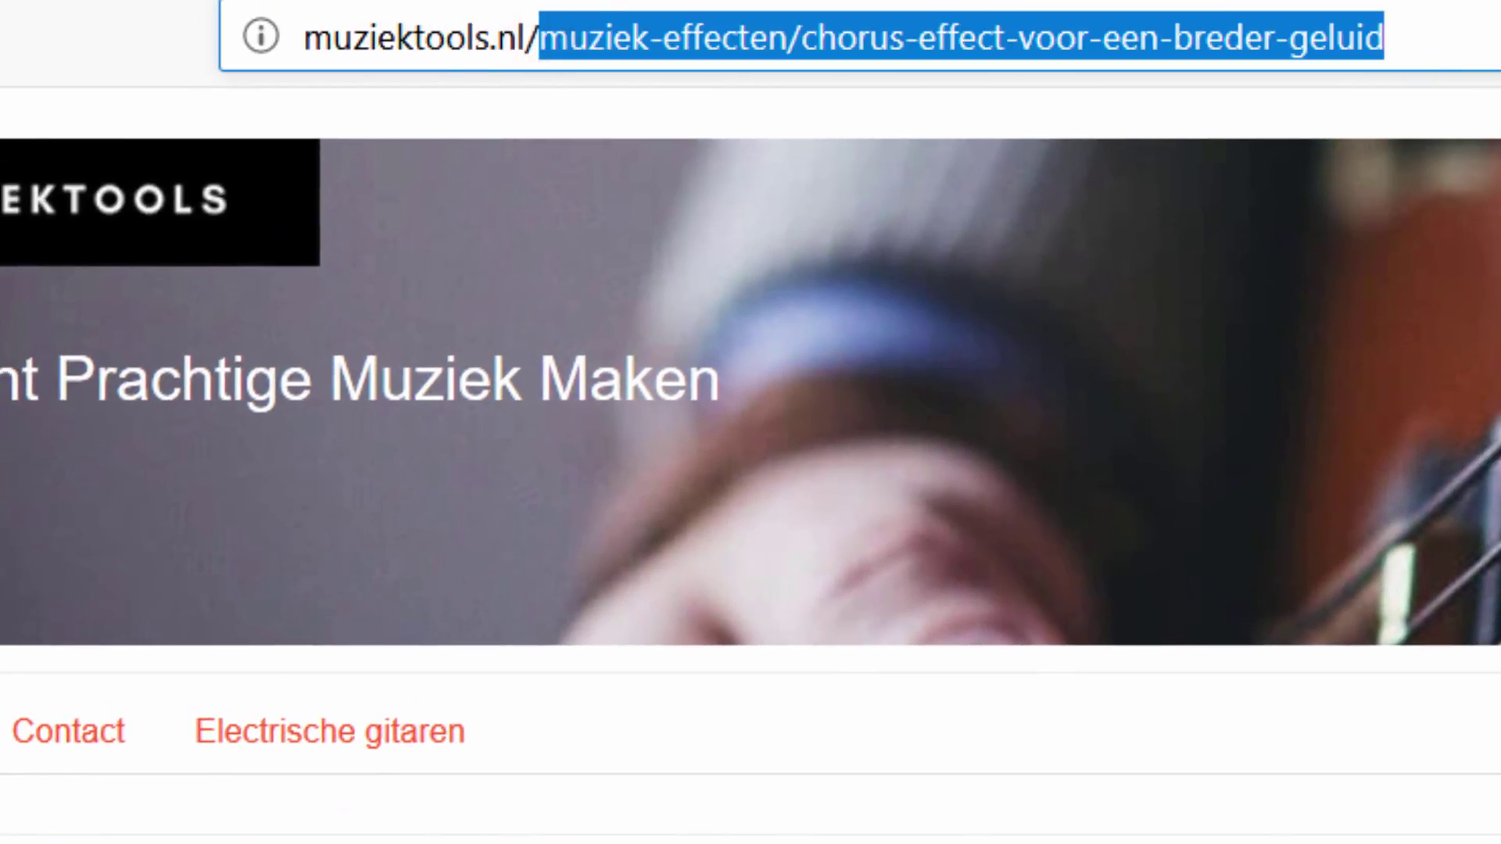
type("index.php")
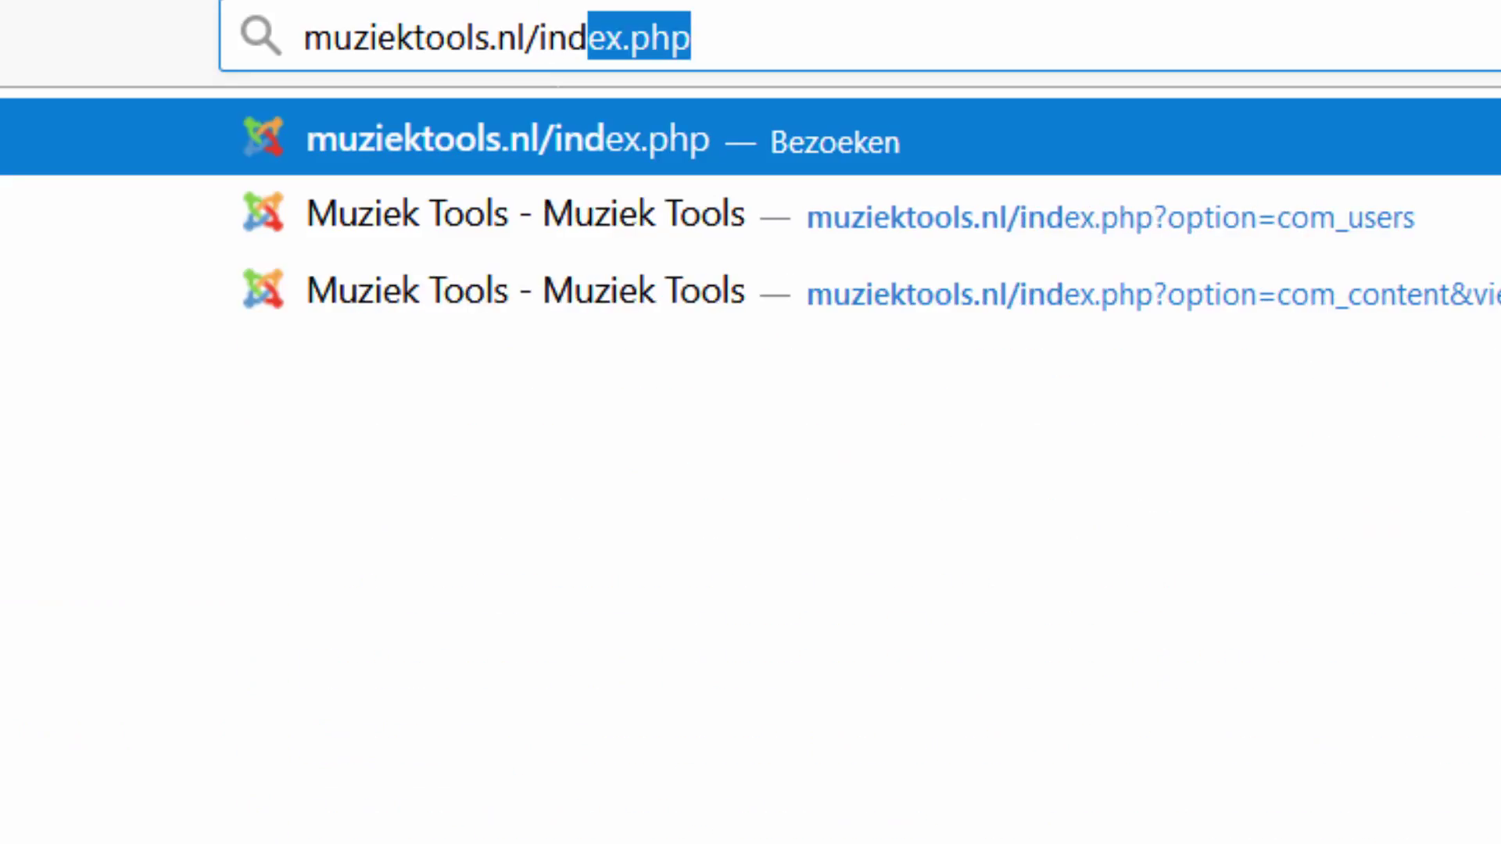
key("Return")
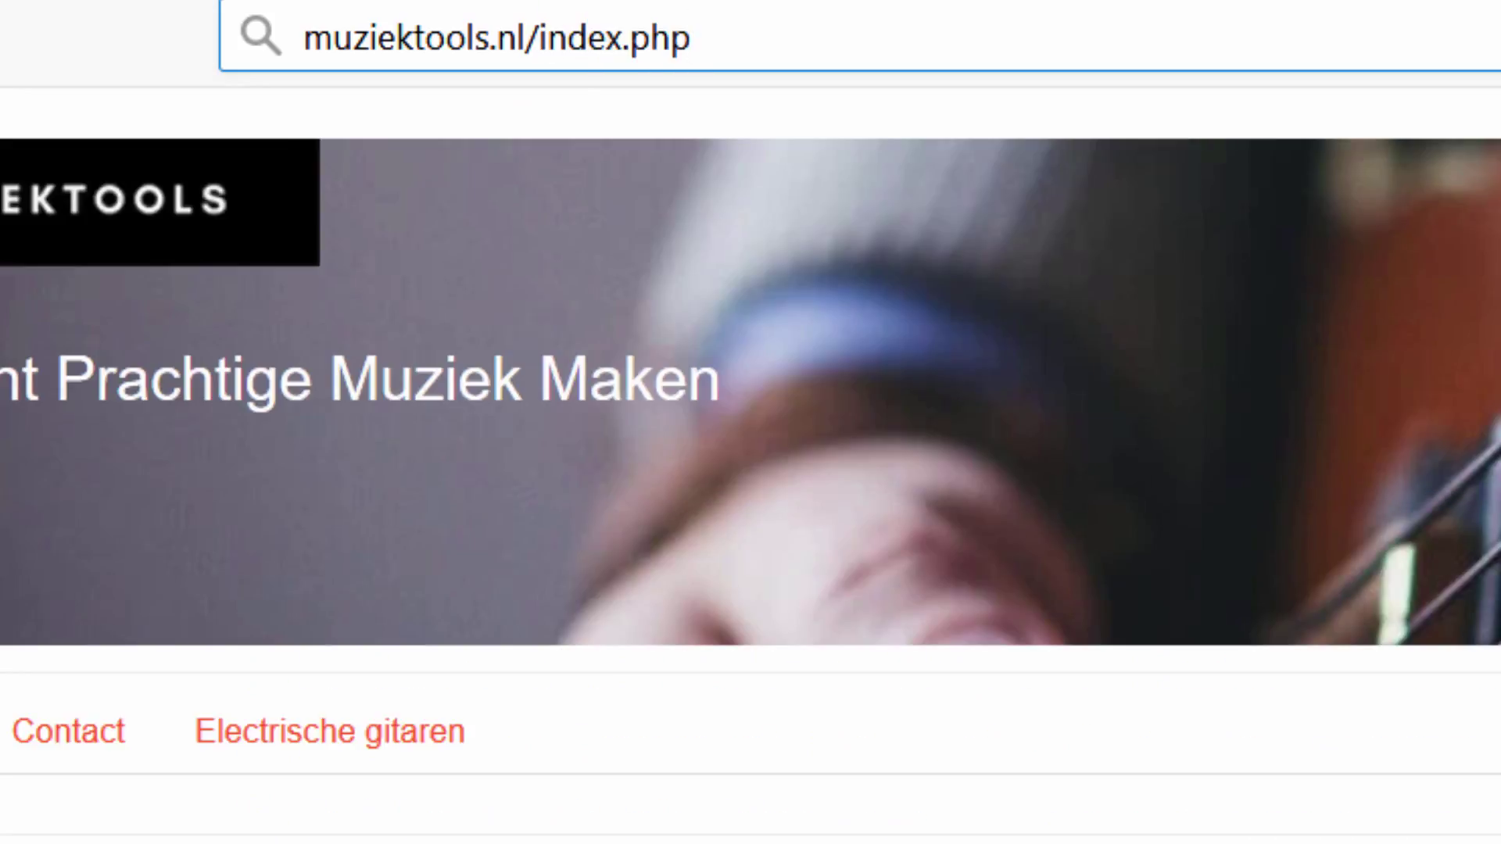
type("?")
key("ctrl+v")
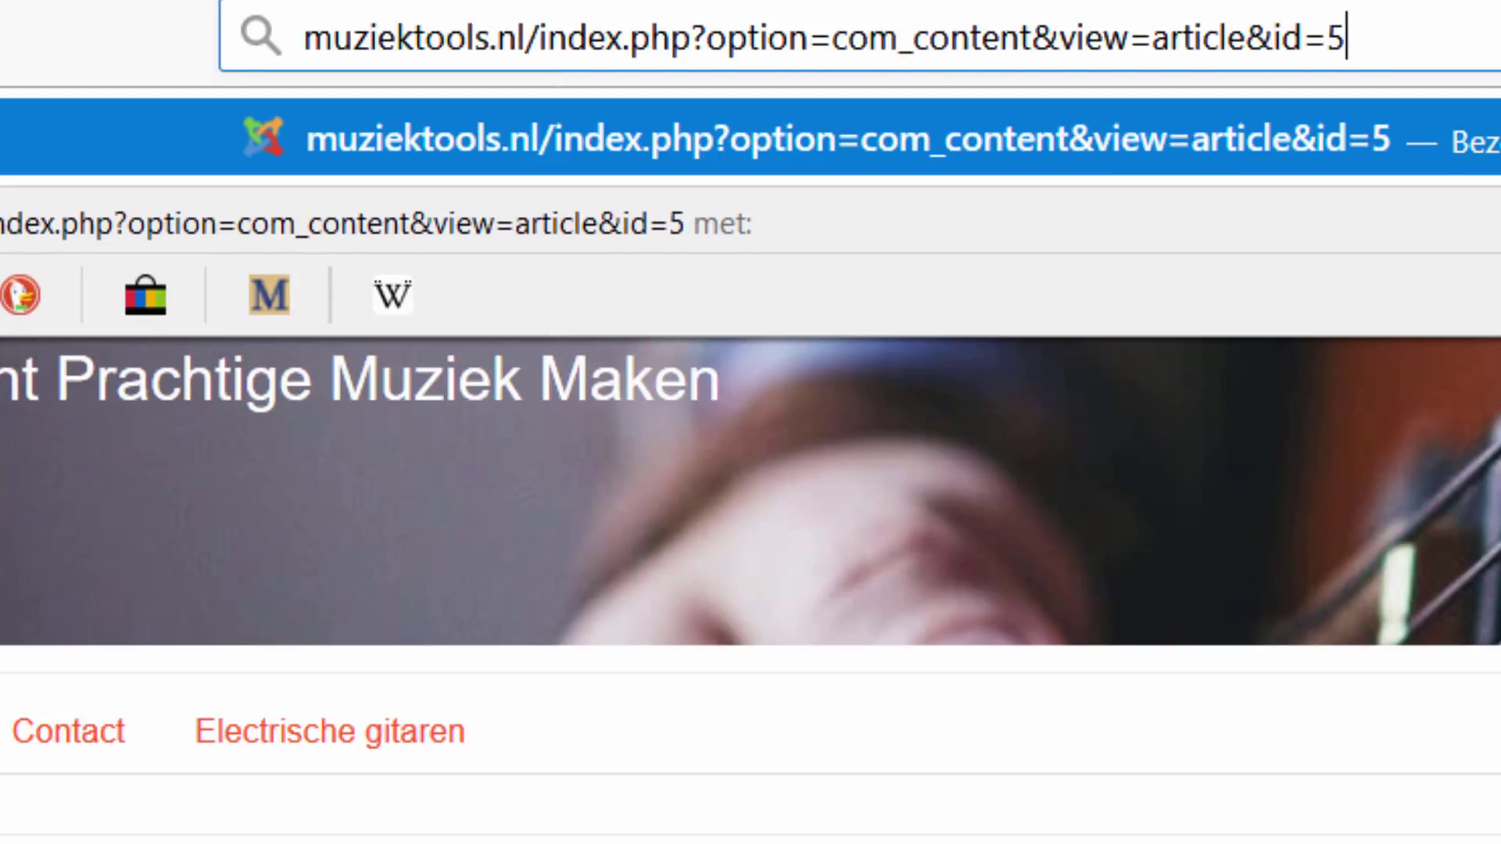
key("Return")
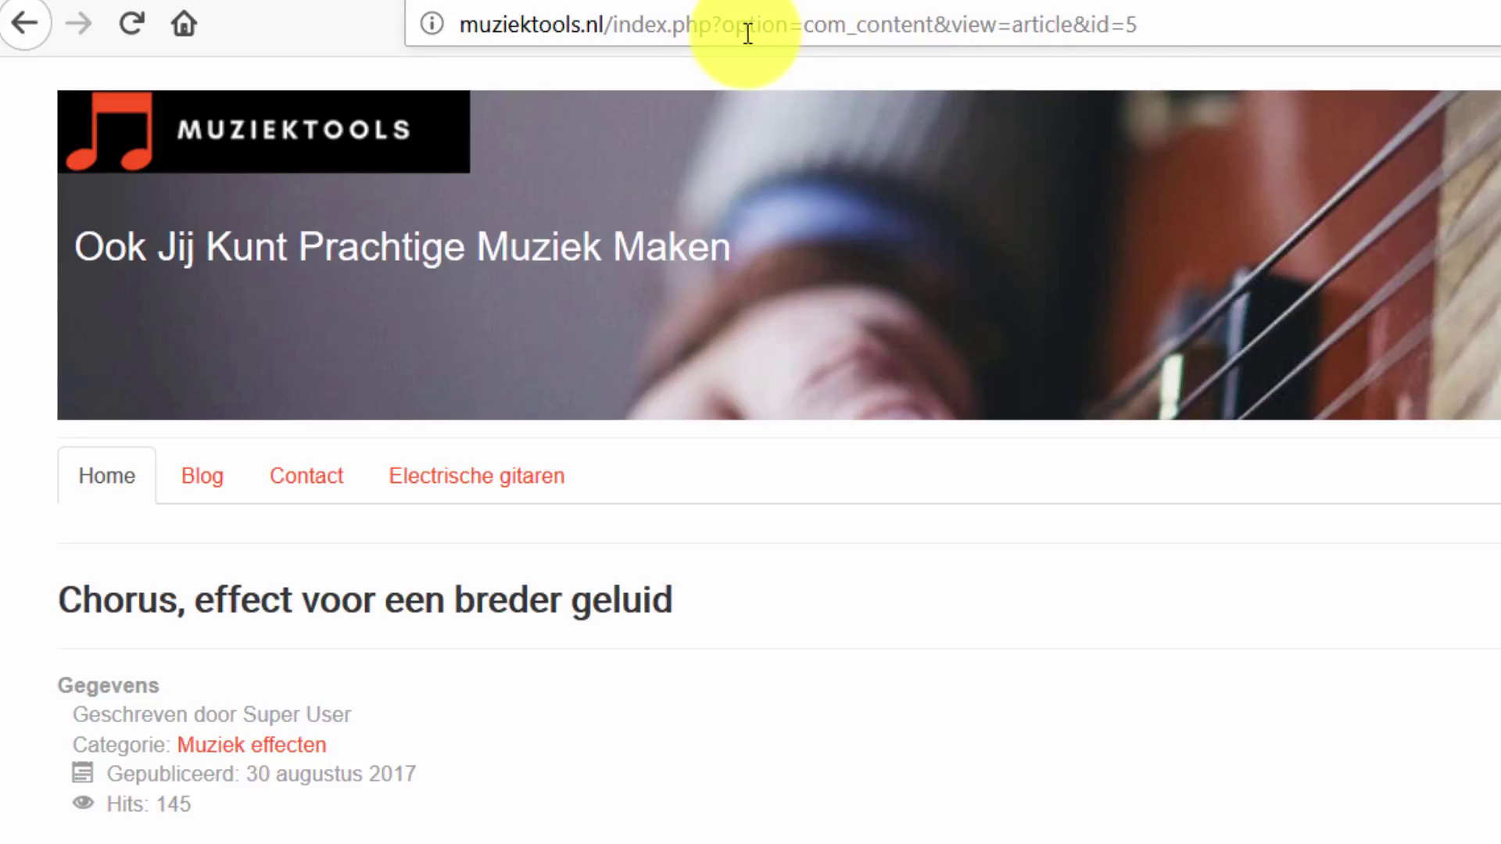
left_click_drag(721, 30, 1249, 32)
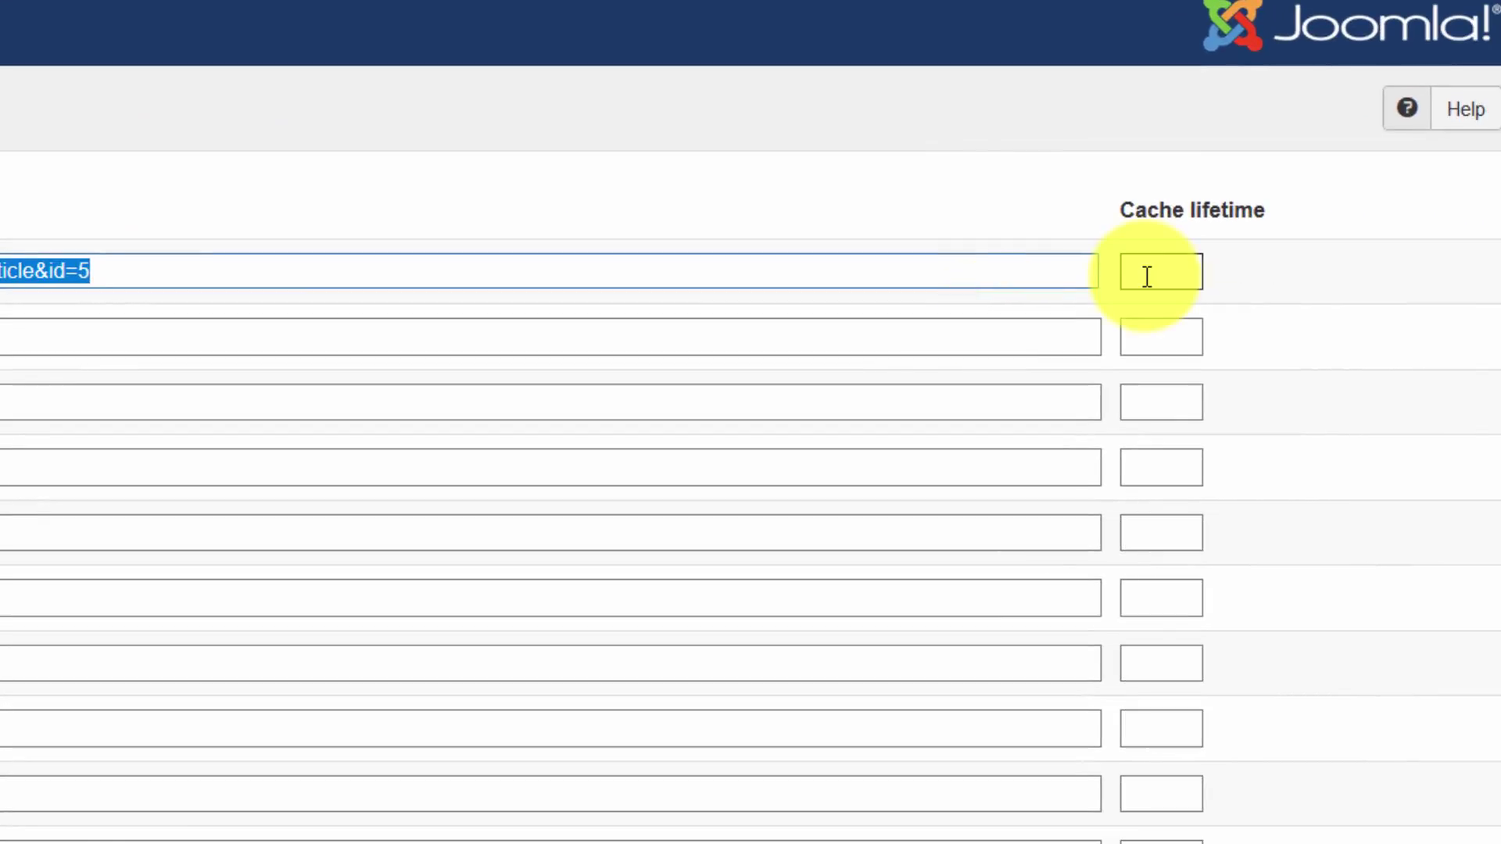
- Set the cache lifetime of the option=com_content&view=article&id=5 entry to 120 and review its URI parts
left_click(1481, 311)
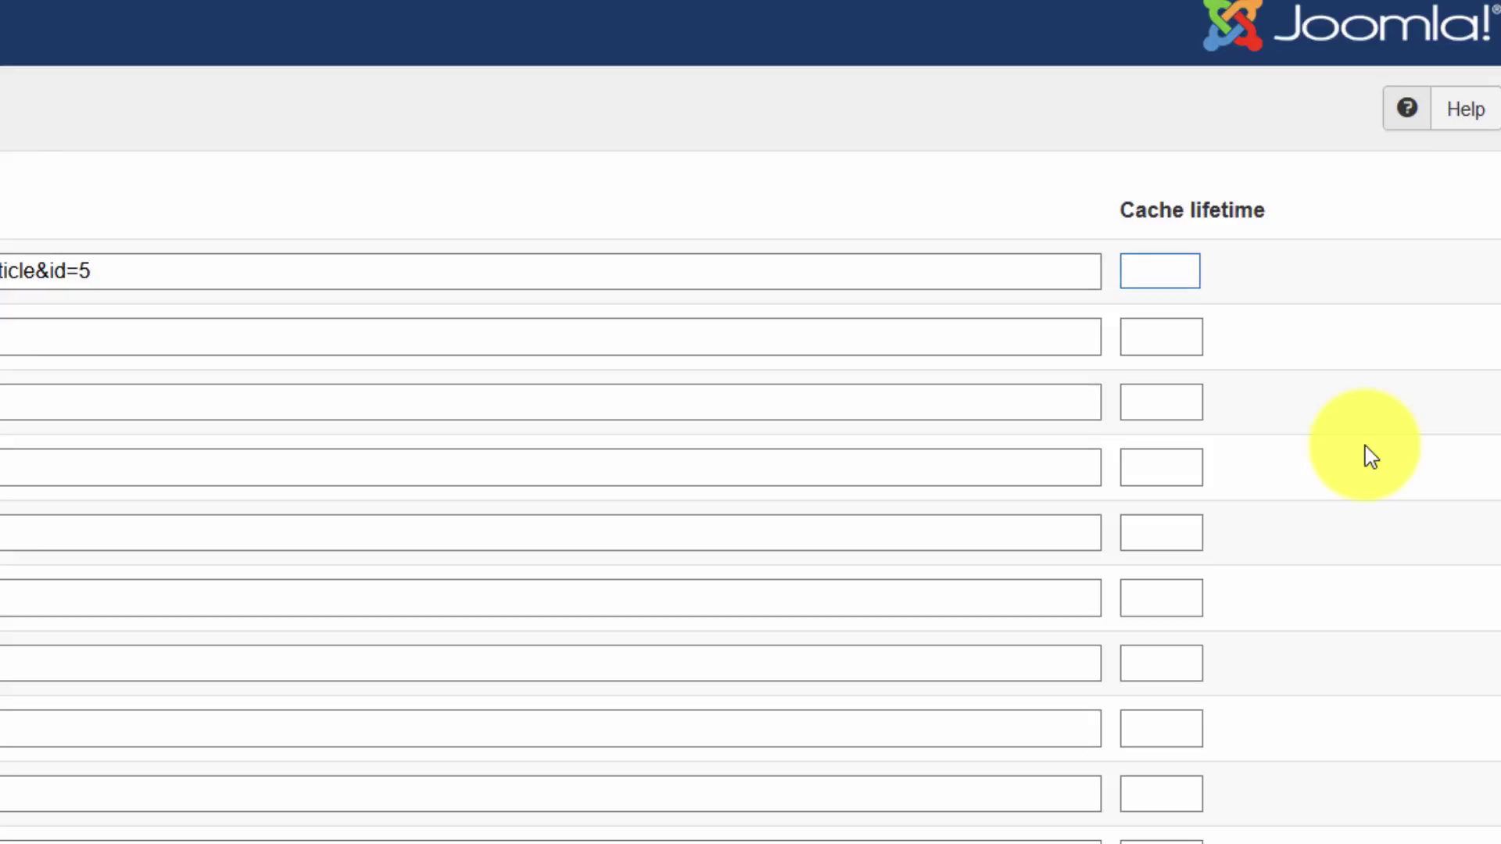
type("120")
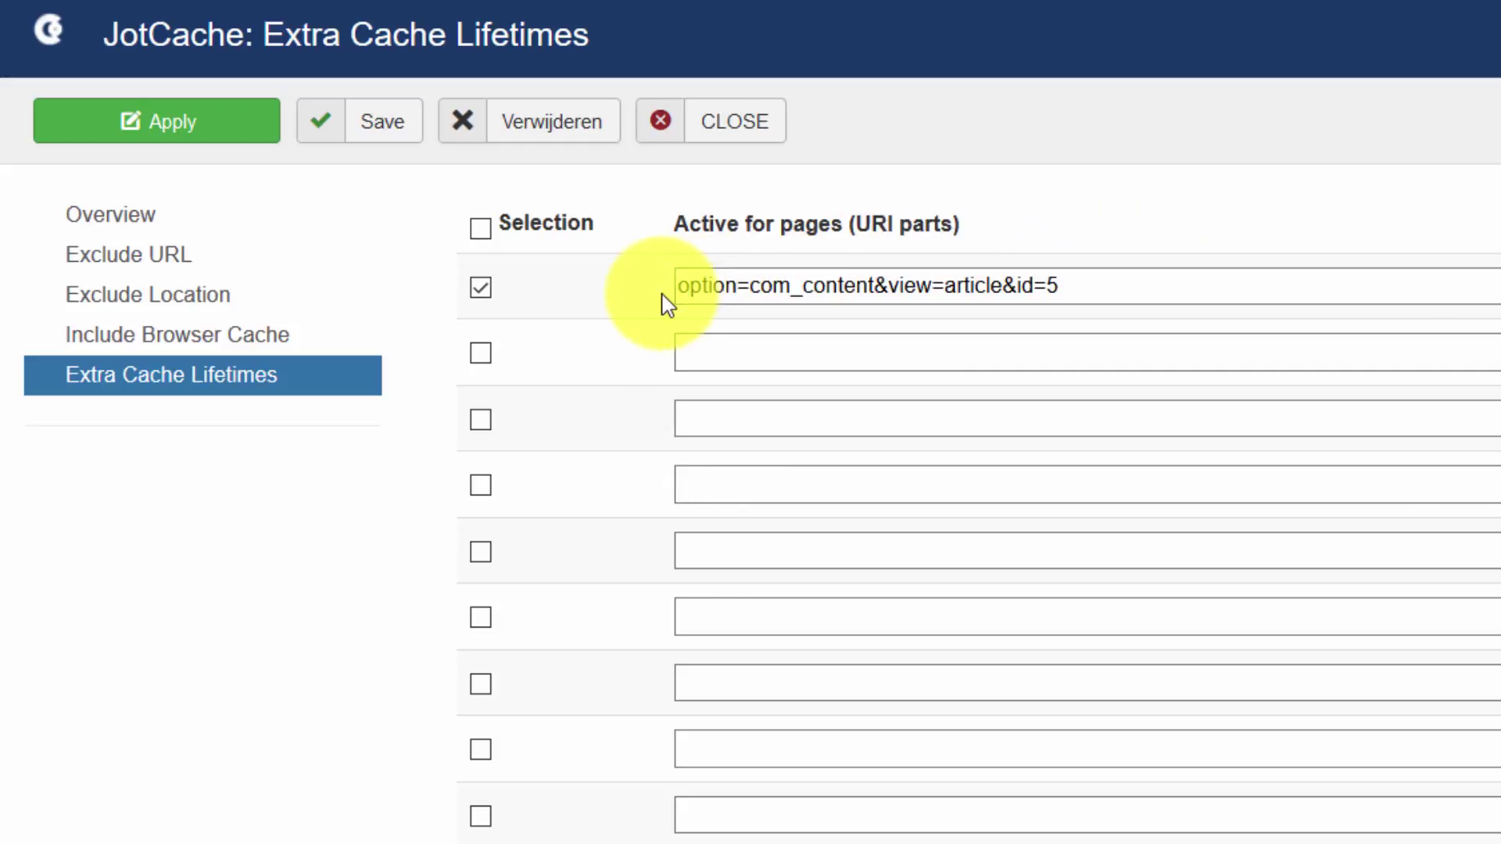
left_click(799, 285)
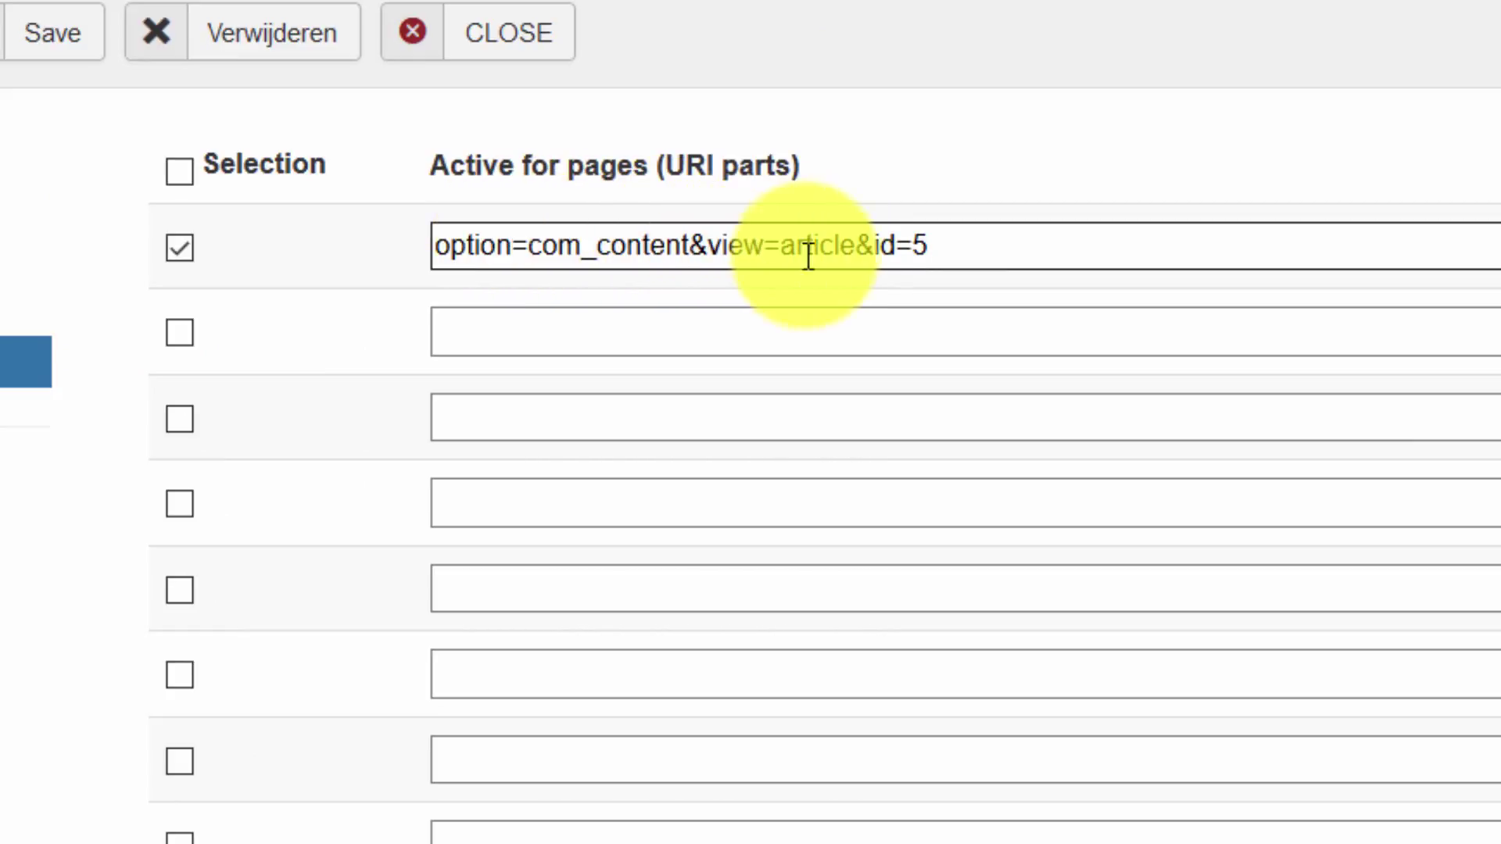
left_click(977, 246)
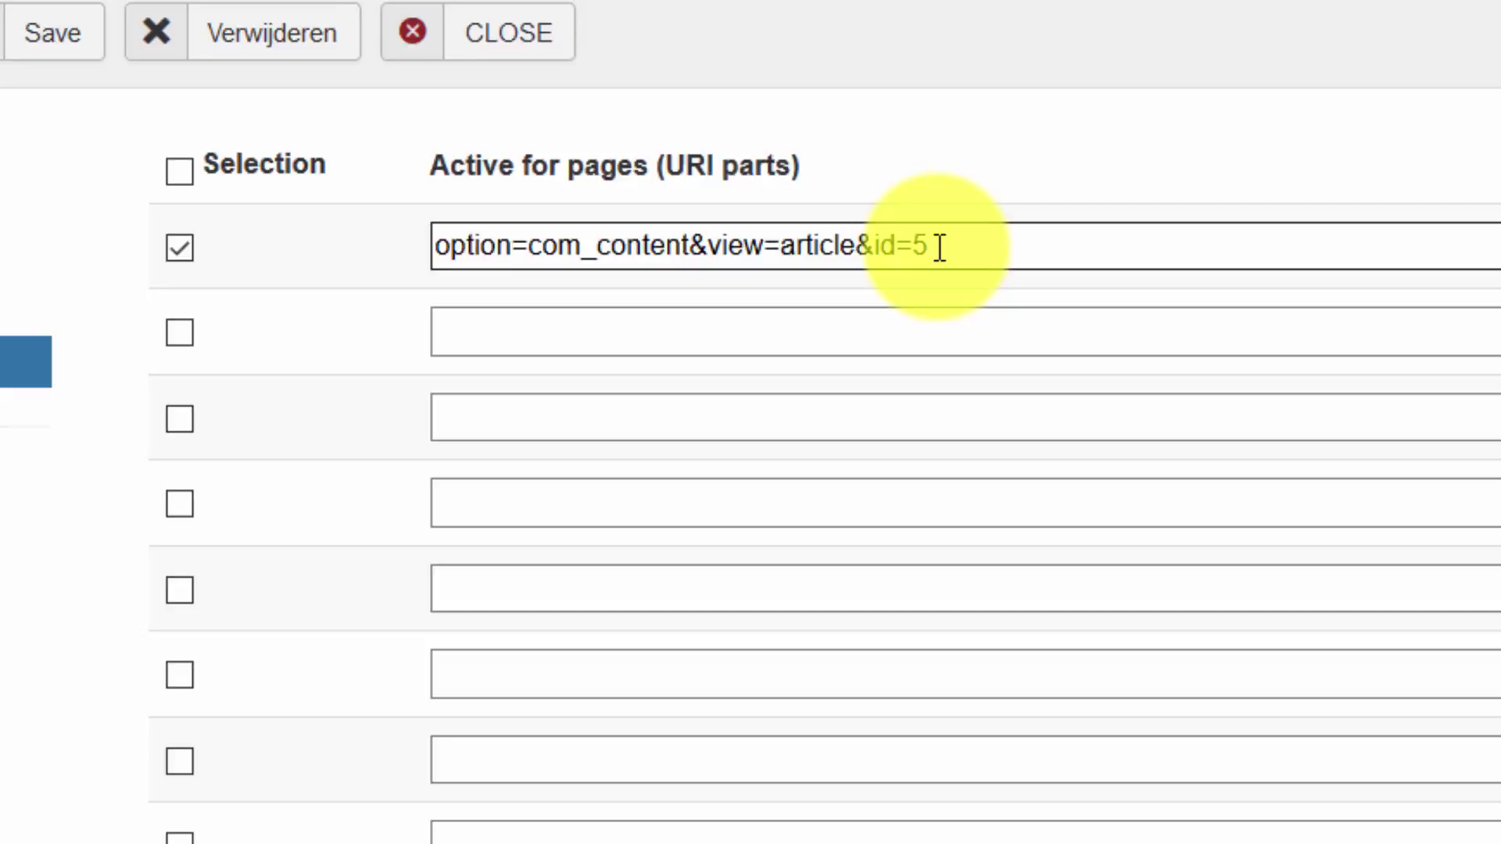
- Check the content IDs in JotCache's overview and set the first extra cache lifetime entry's URI parts to option=com_content&view=article&id=23
left_click(0, 156)
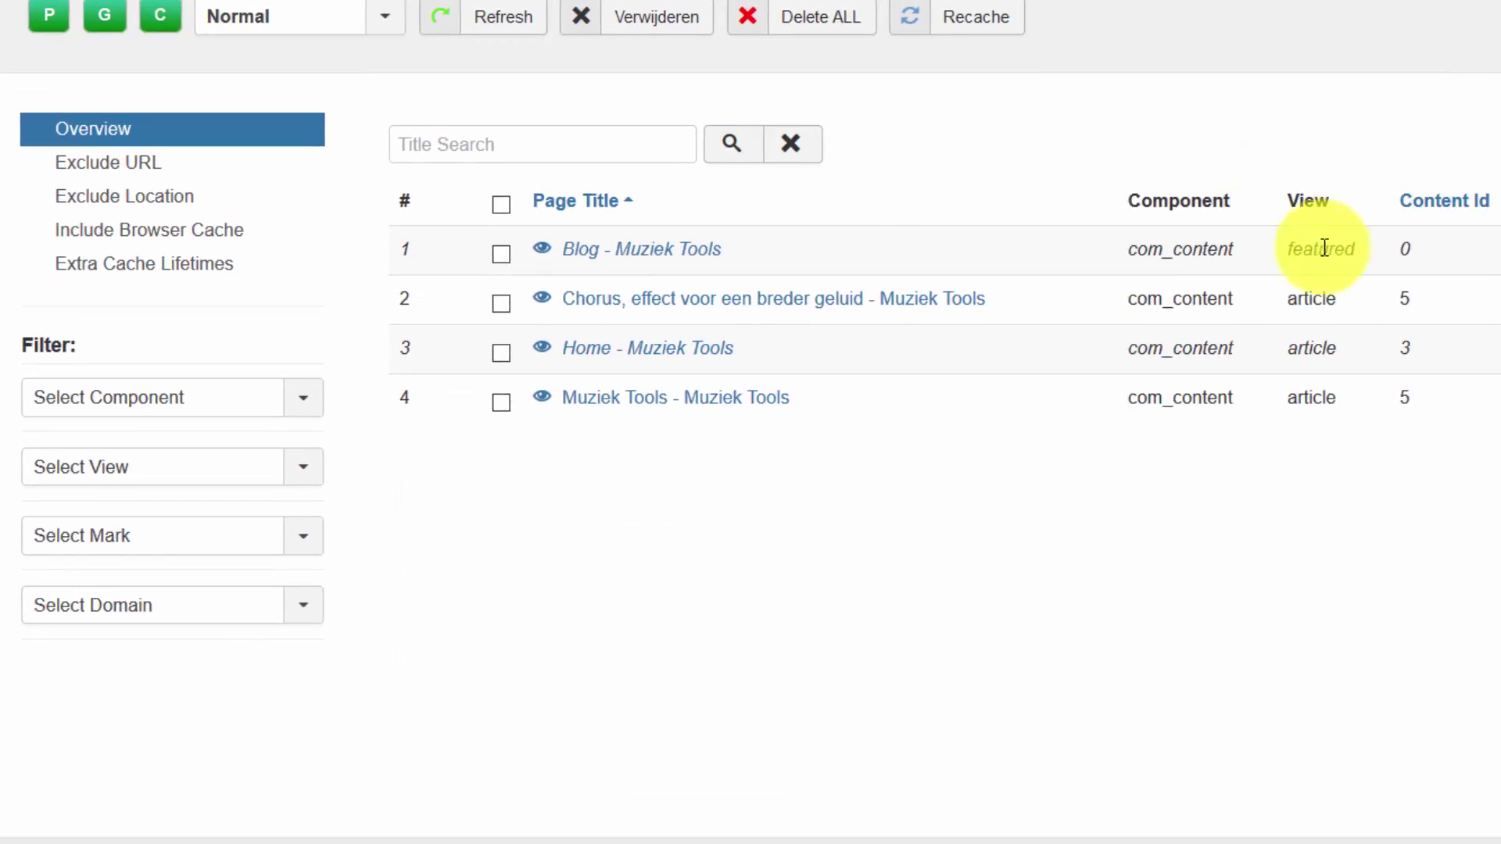
left_click(107, 266)
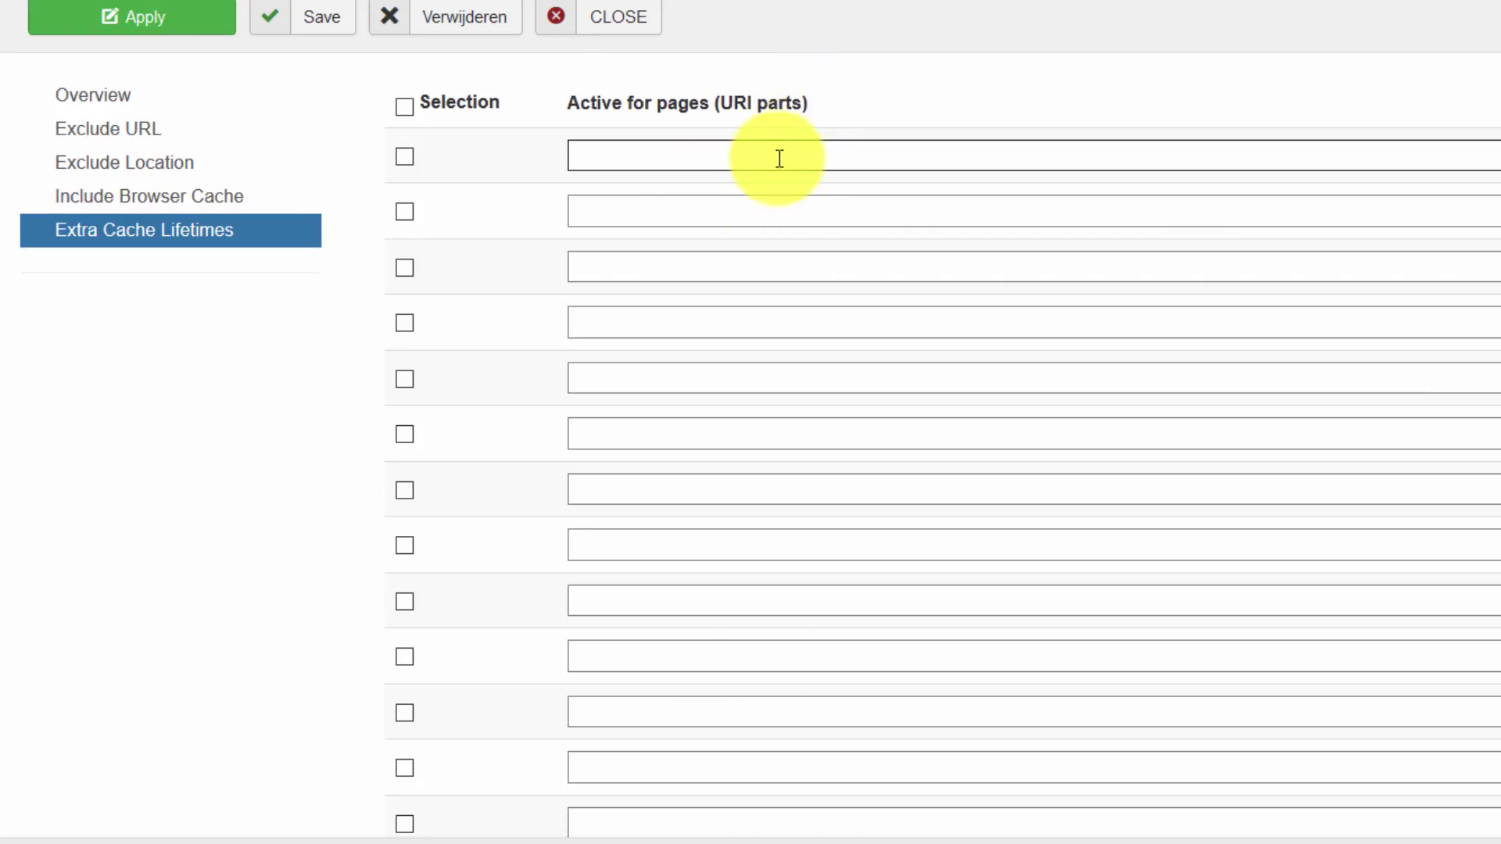
left_click(766, 154)
type("o")
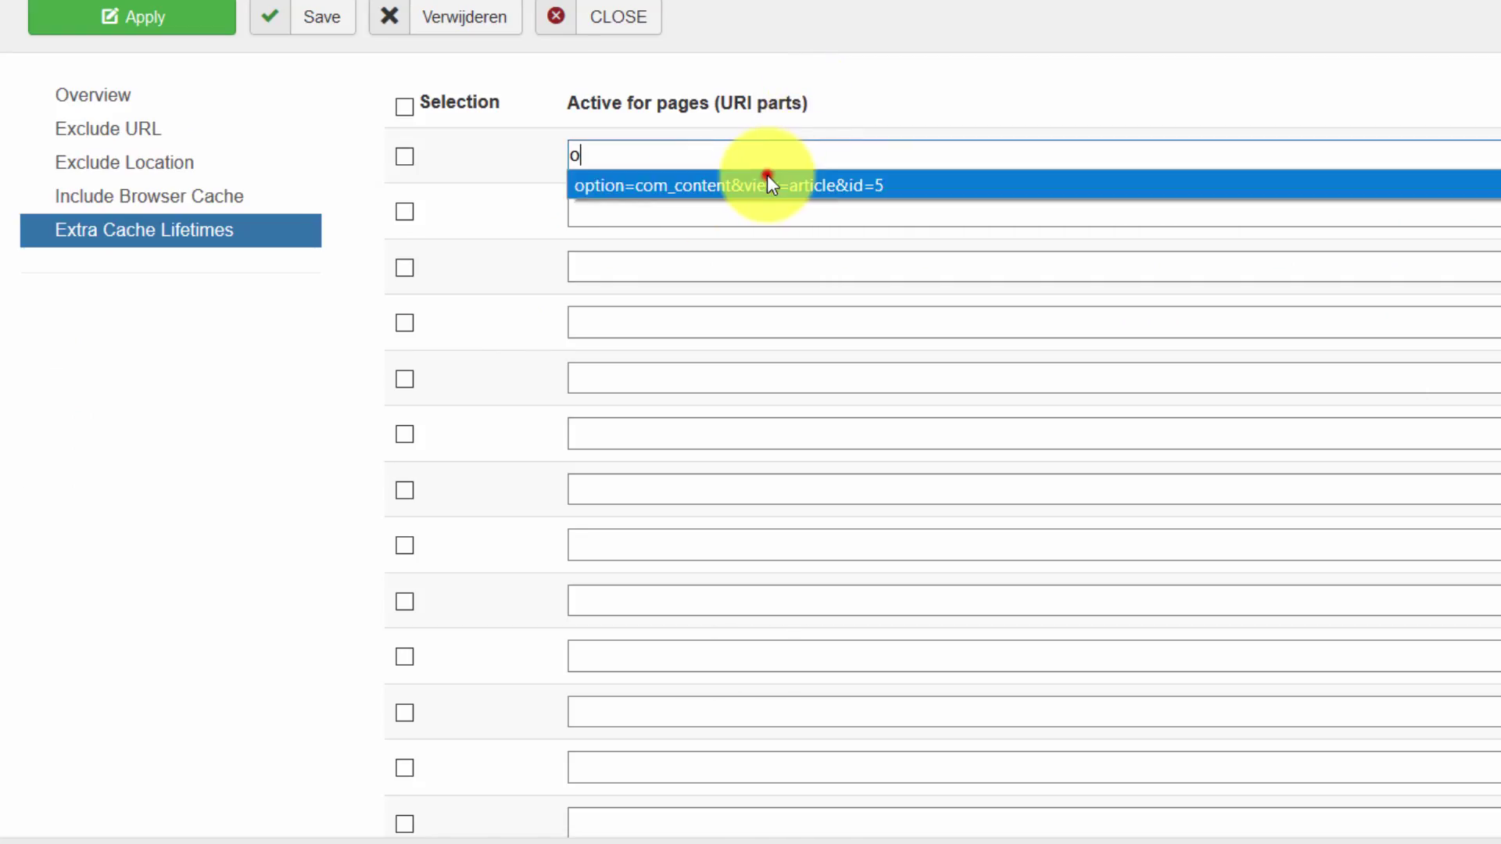
left_click(767, 186)
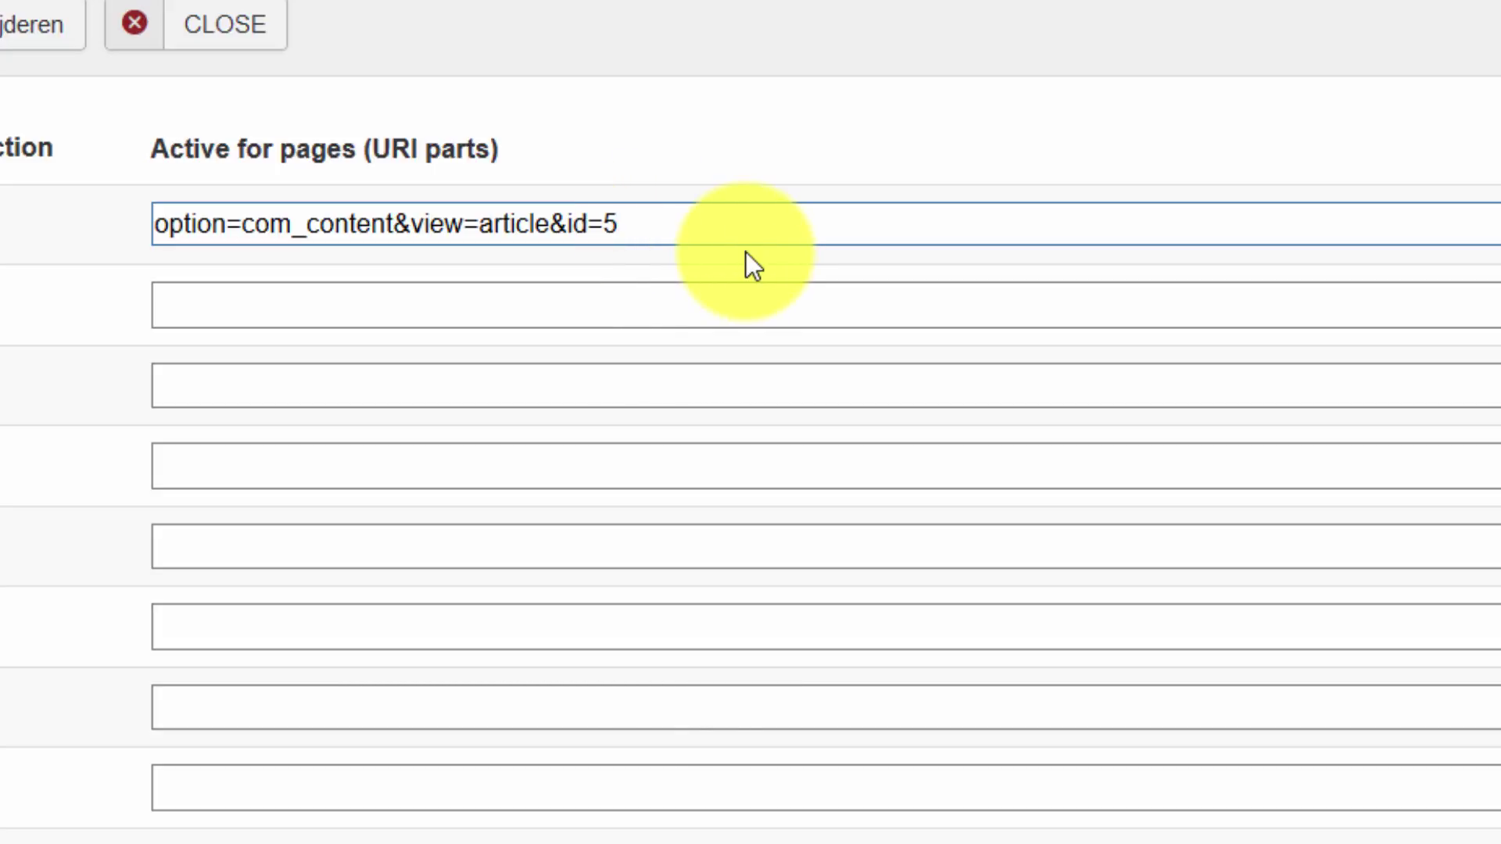
key("BackSpace")
type("23")
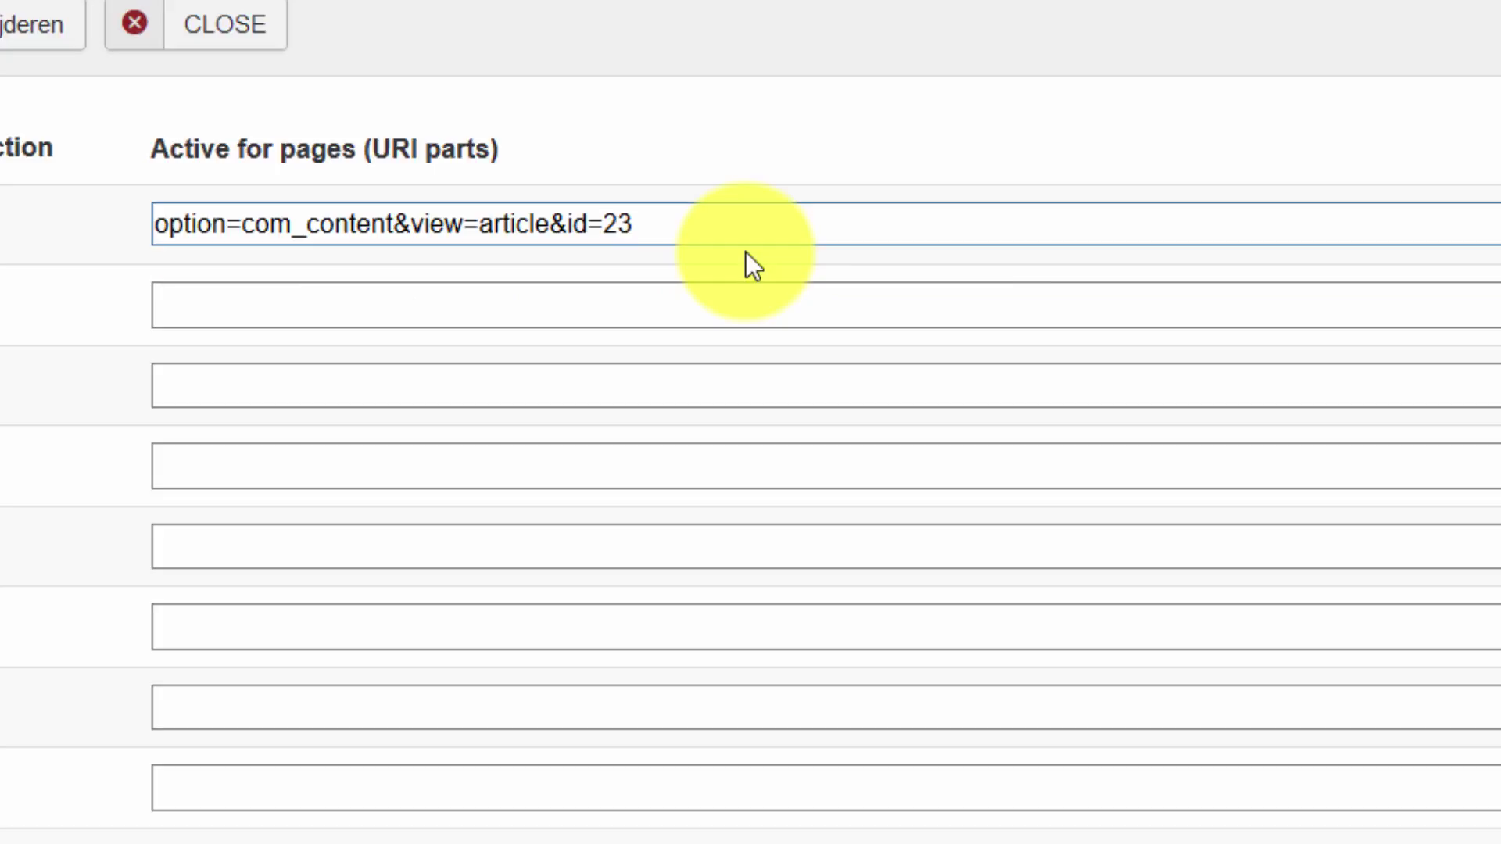